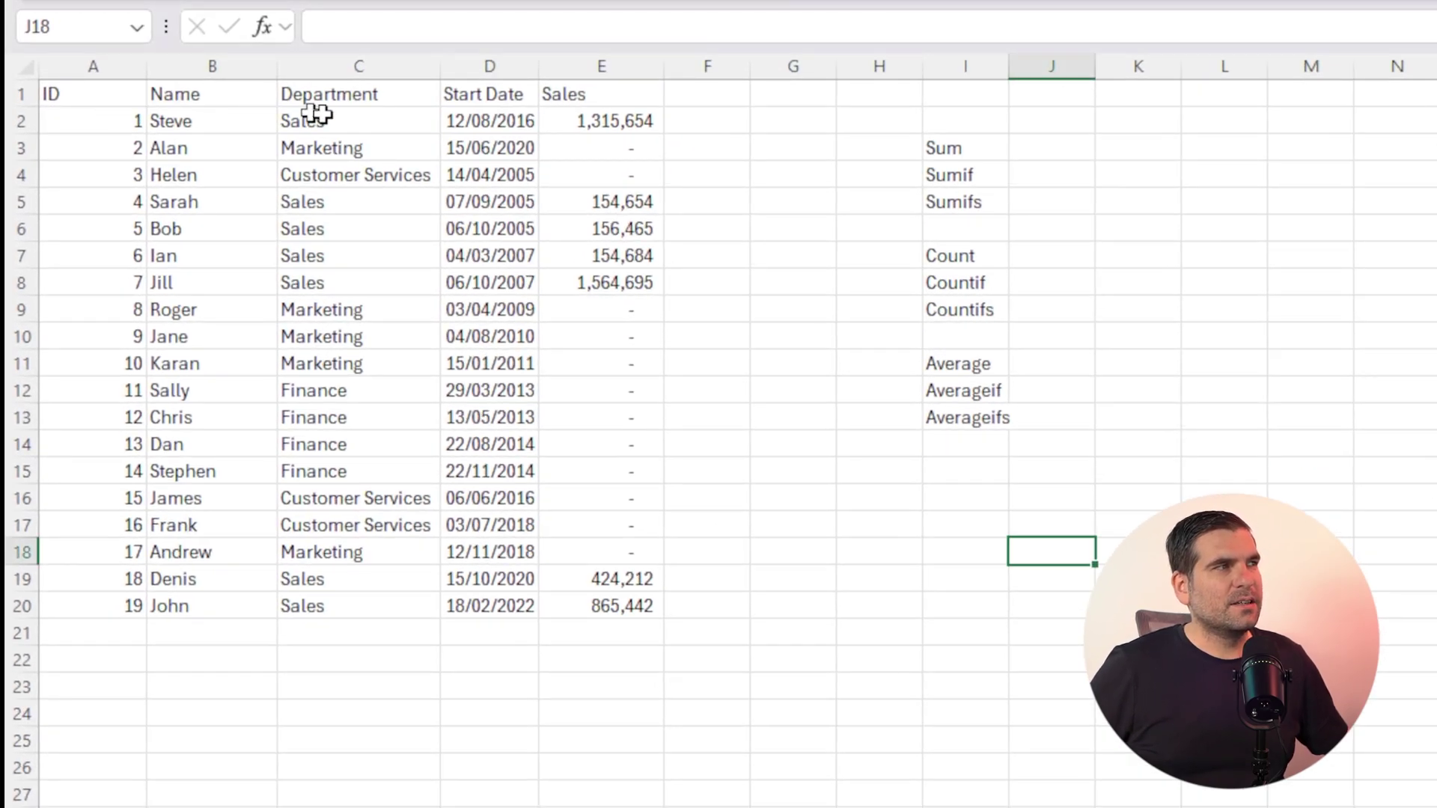
# - Select the data's headers, rows 5 and 12, and other parts to inspect the range
pyautogui.moveTo(113, 101); pyautogui.dragTo(603, 342)
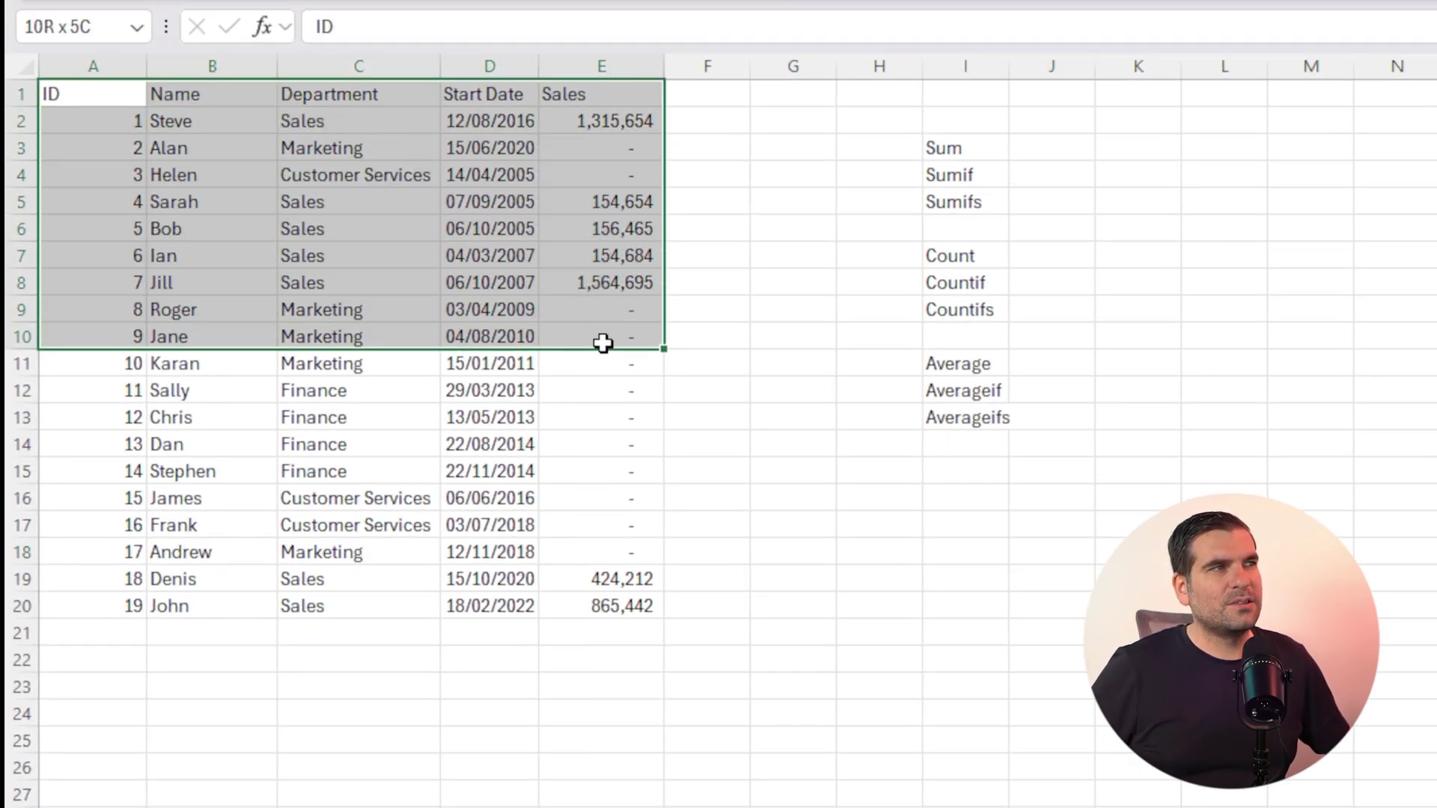
pyautogui.click(554, 268)
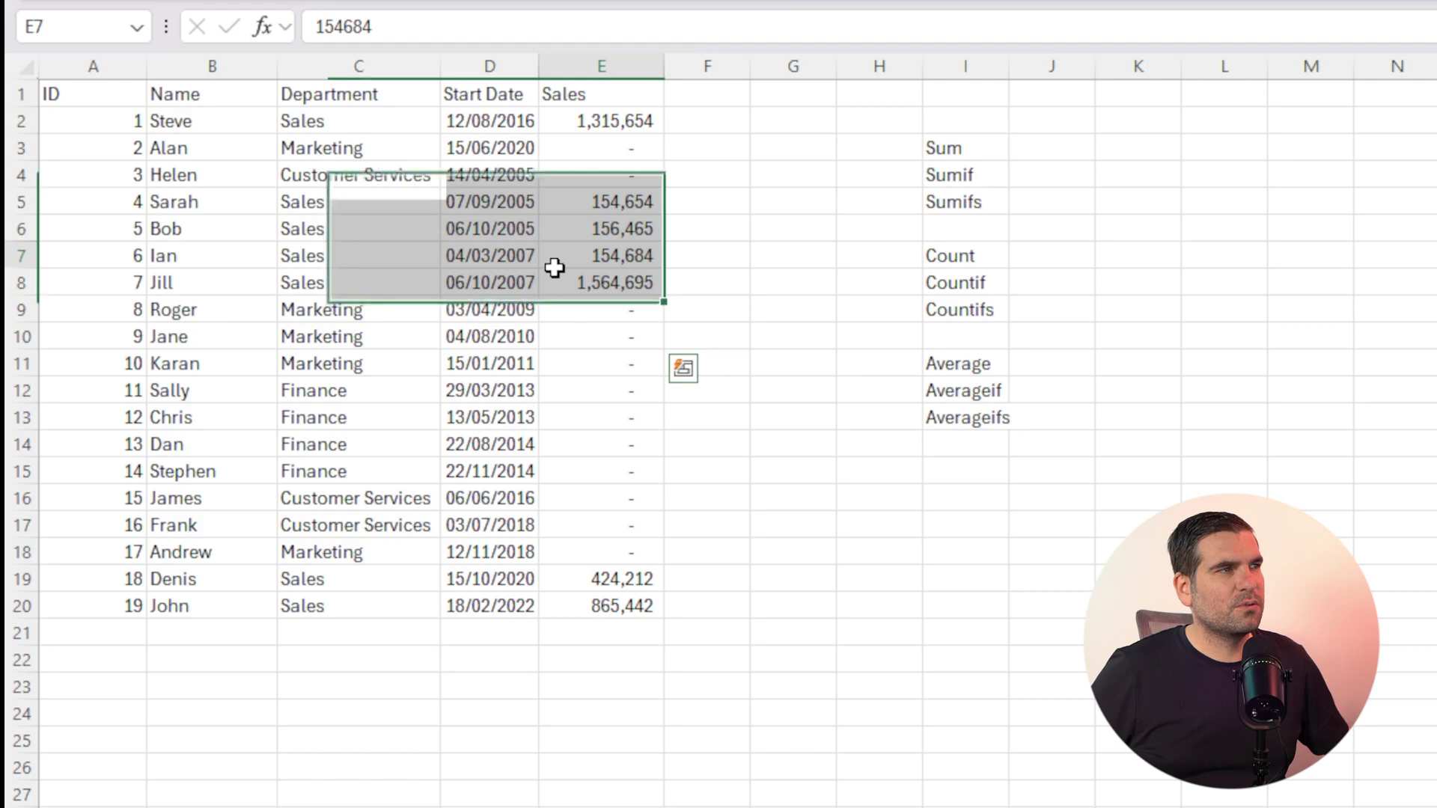
pyautogui.click(104, 95)
pyautogui.click(198, 99)
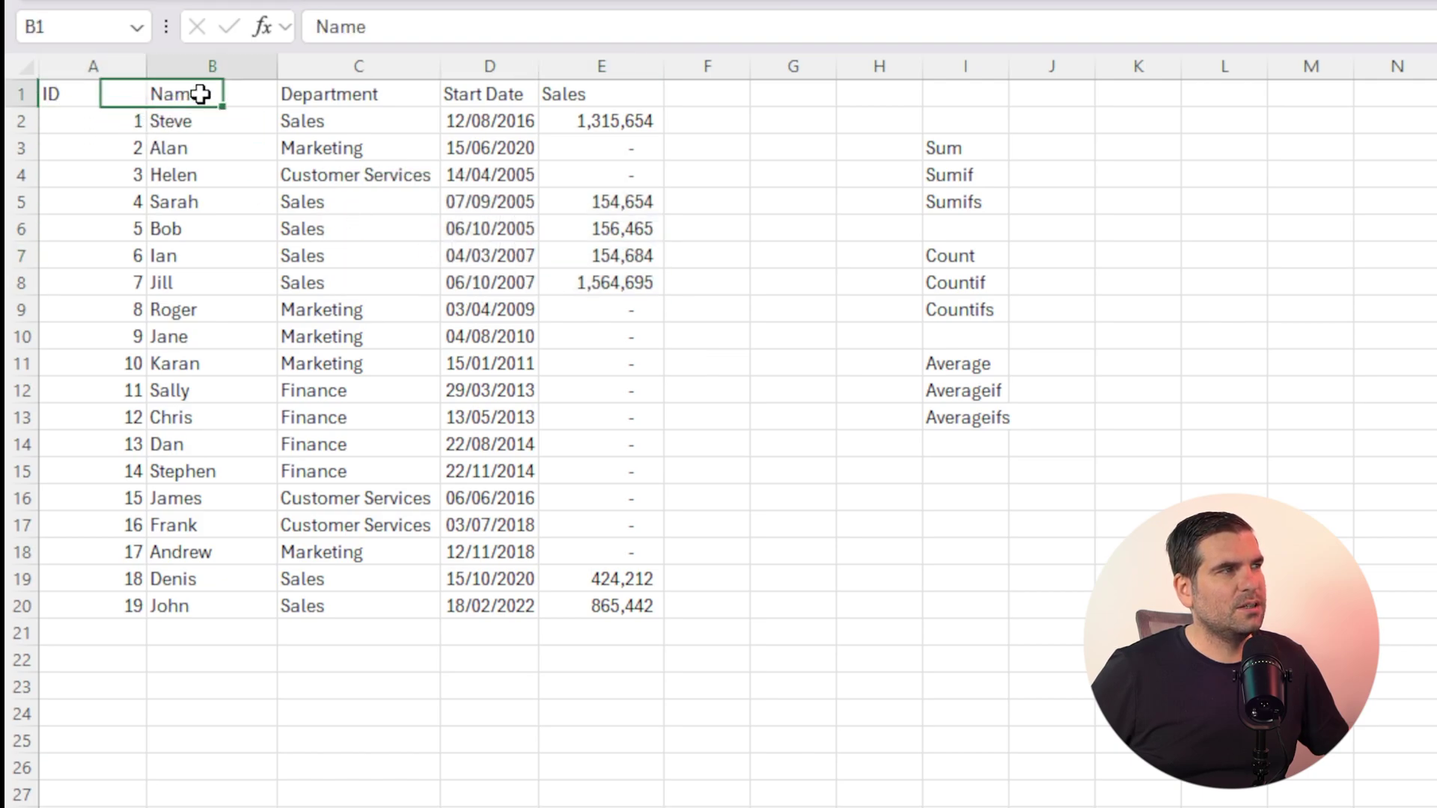
pyautogui.click(387, 99)
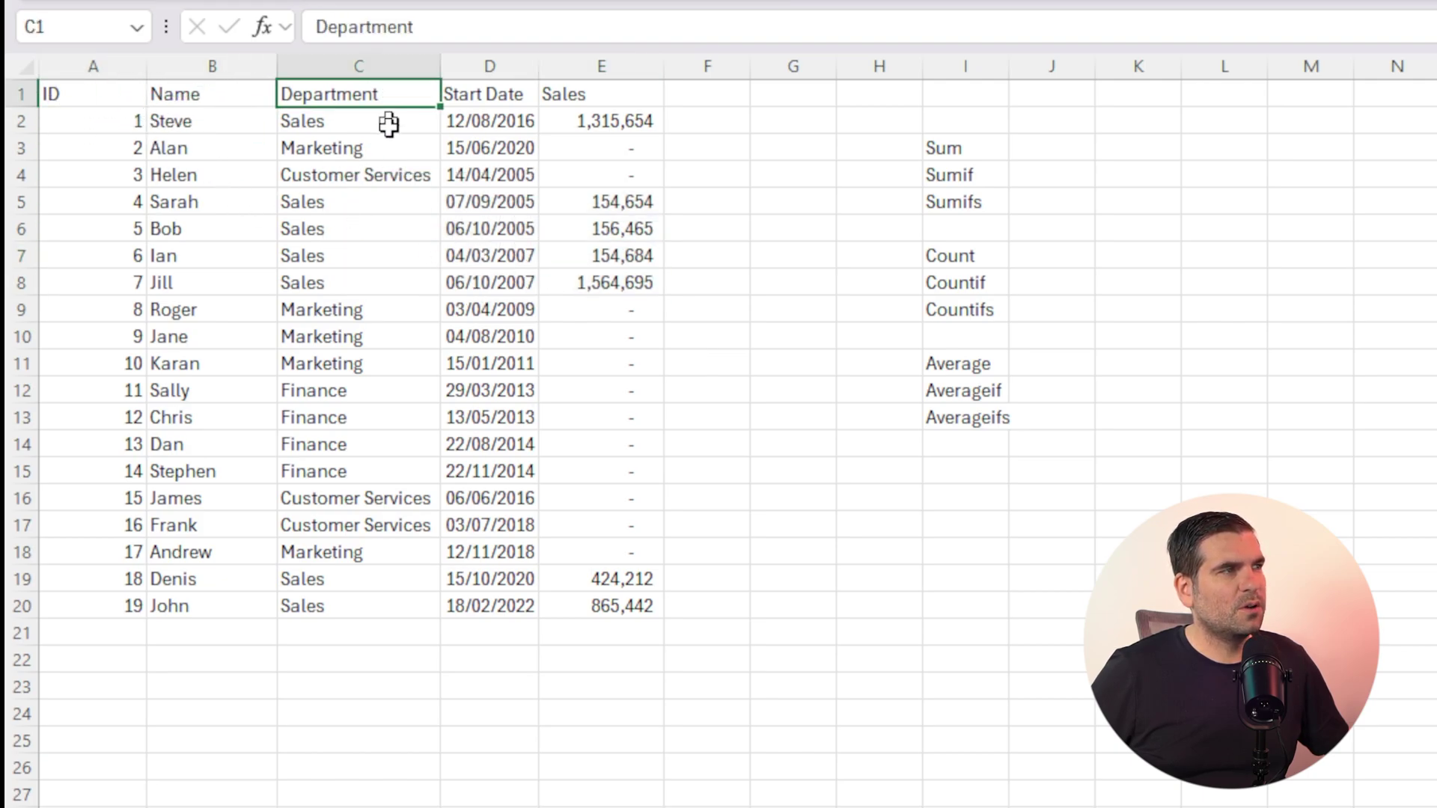
pyautogui.click(503, 96)
pyautogui.click(600, 99)
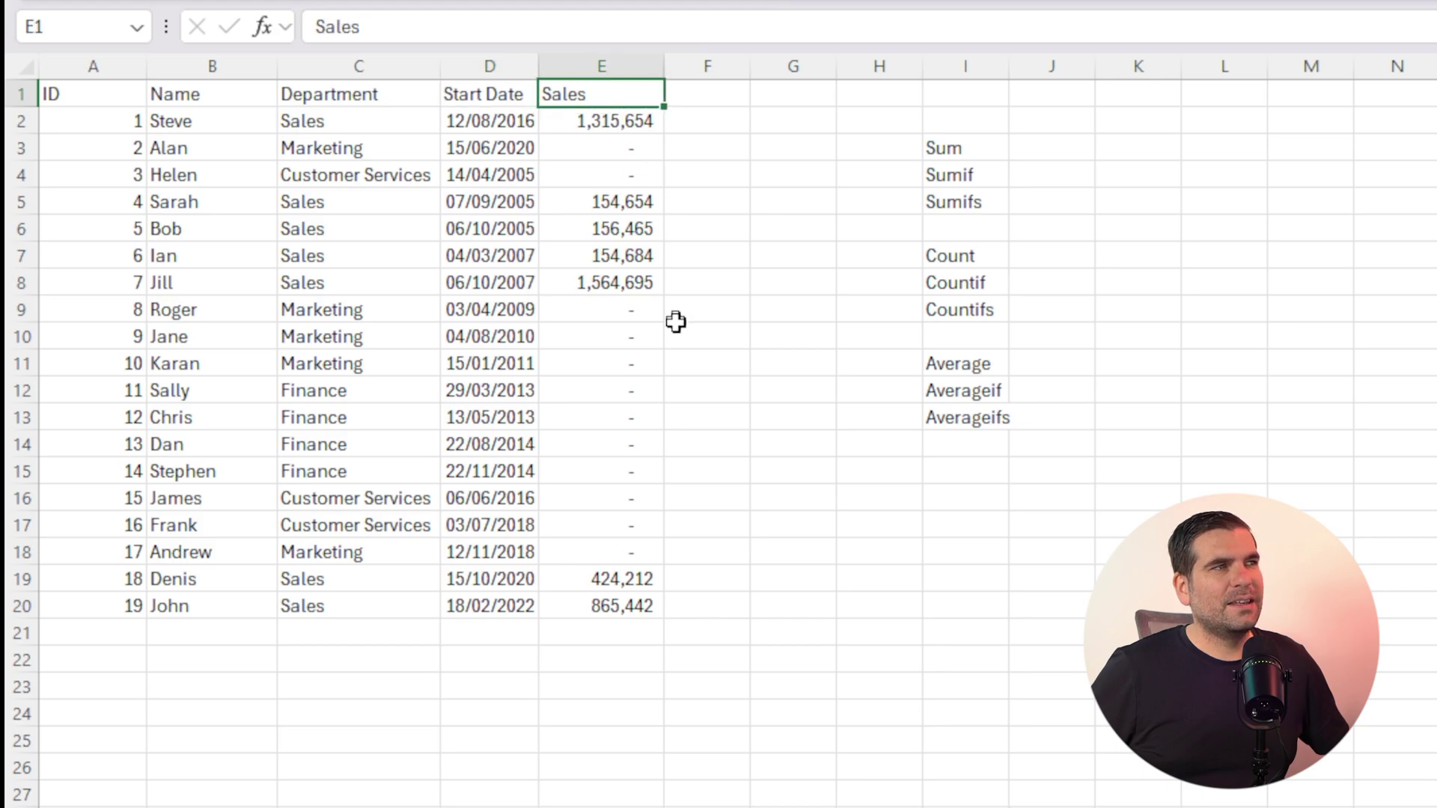
pyautogui.click(745, 179)
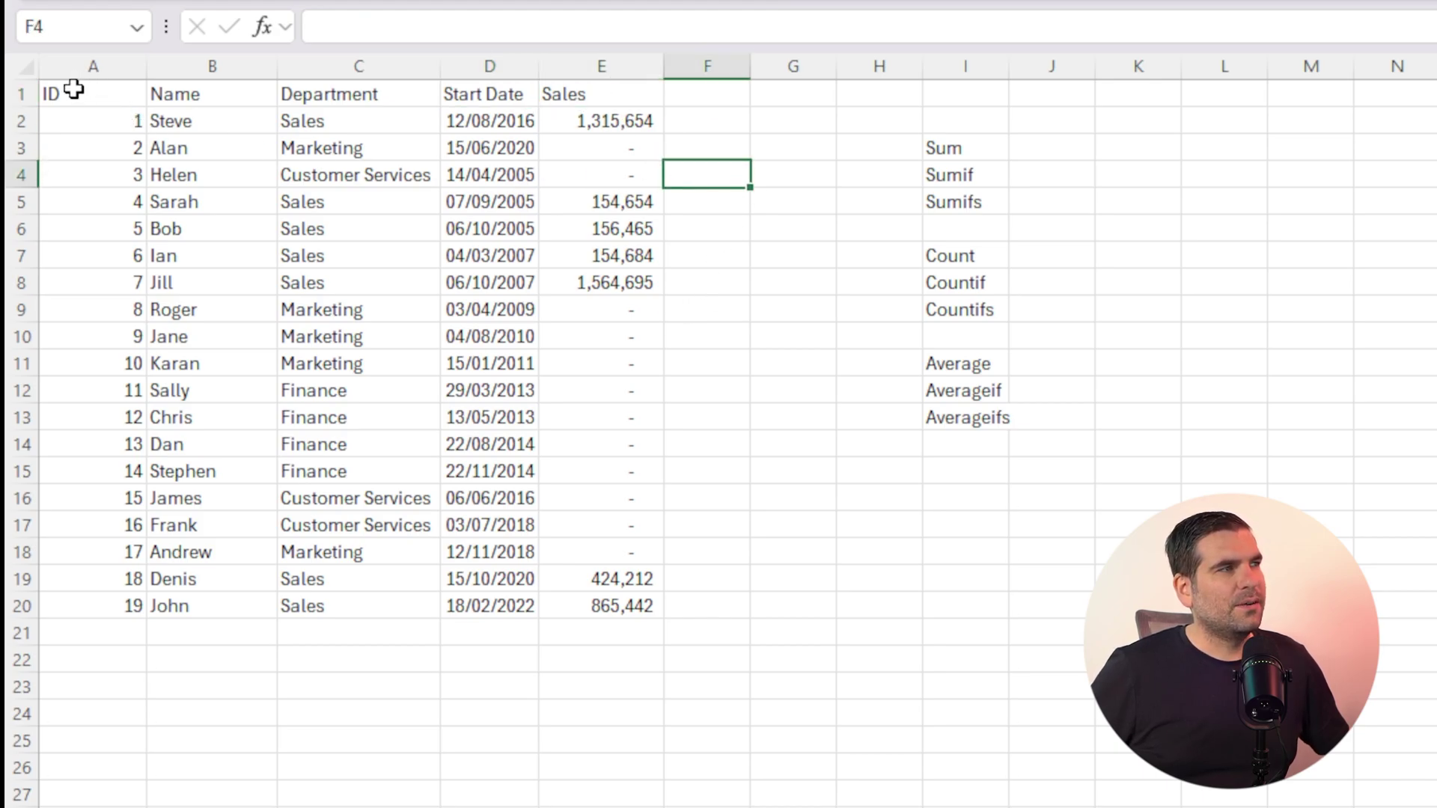
pyautogui.moveTo(81, 210); pyautogui.dragTo(606, 214)
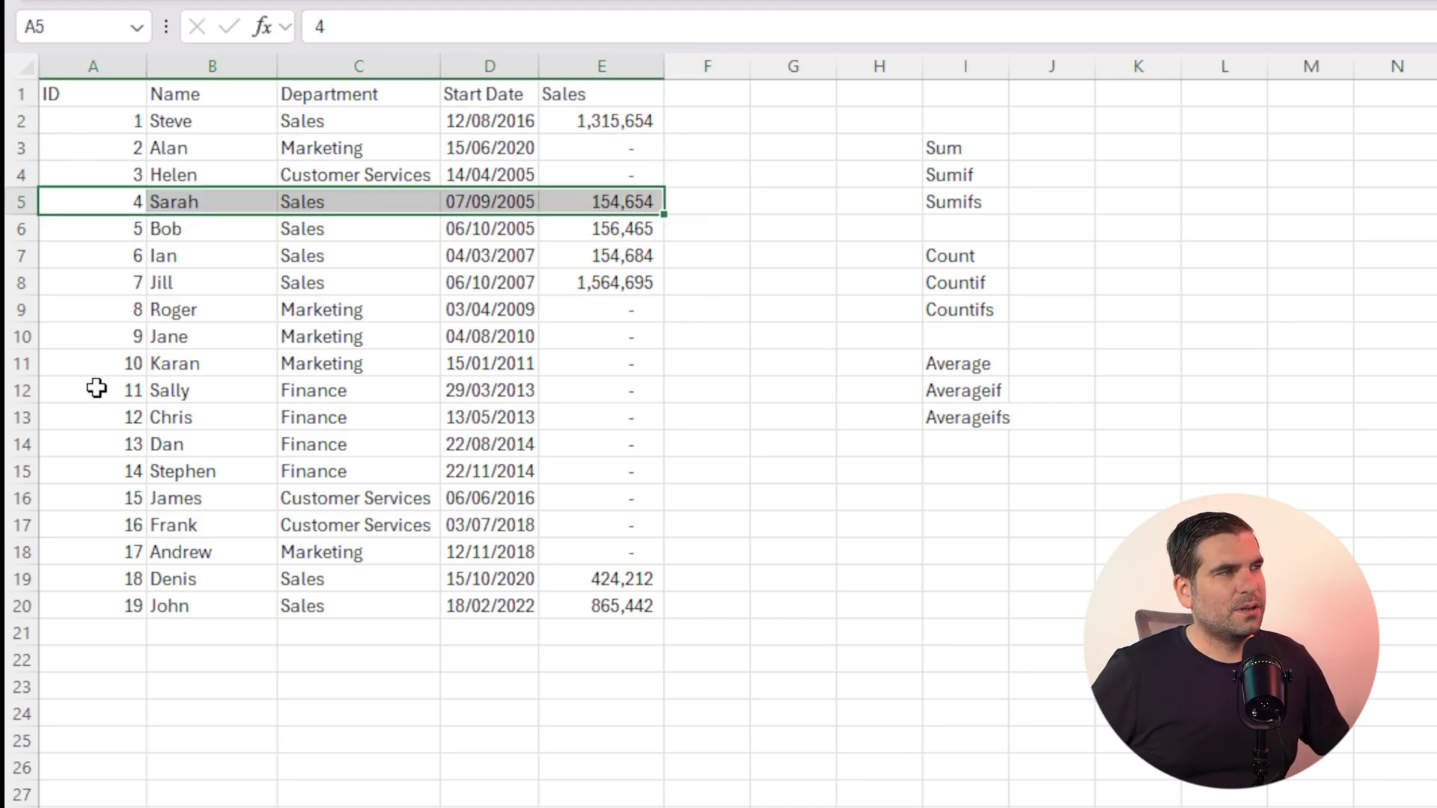
pyautogui.moveTo(97, 384); pyautogui.dragTo(652, 392)
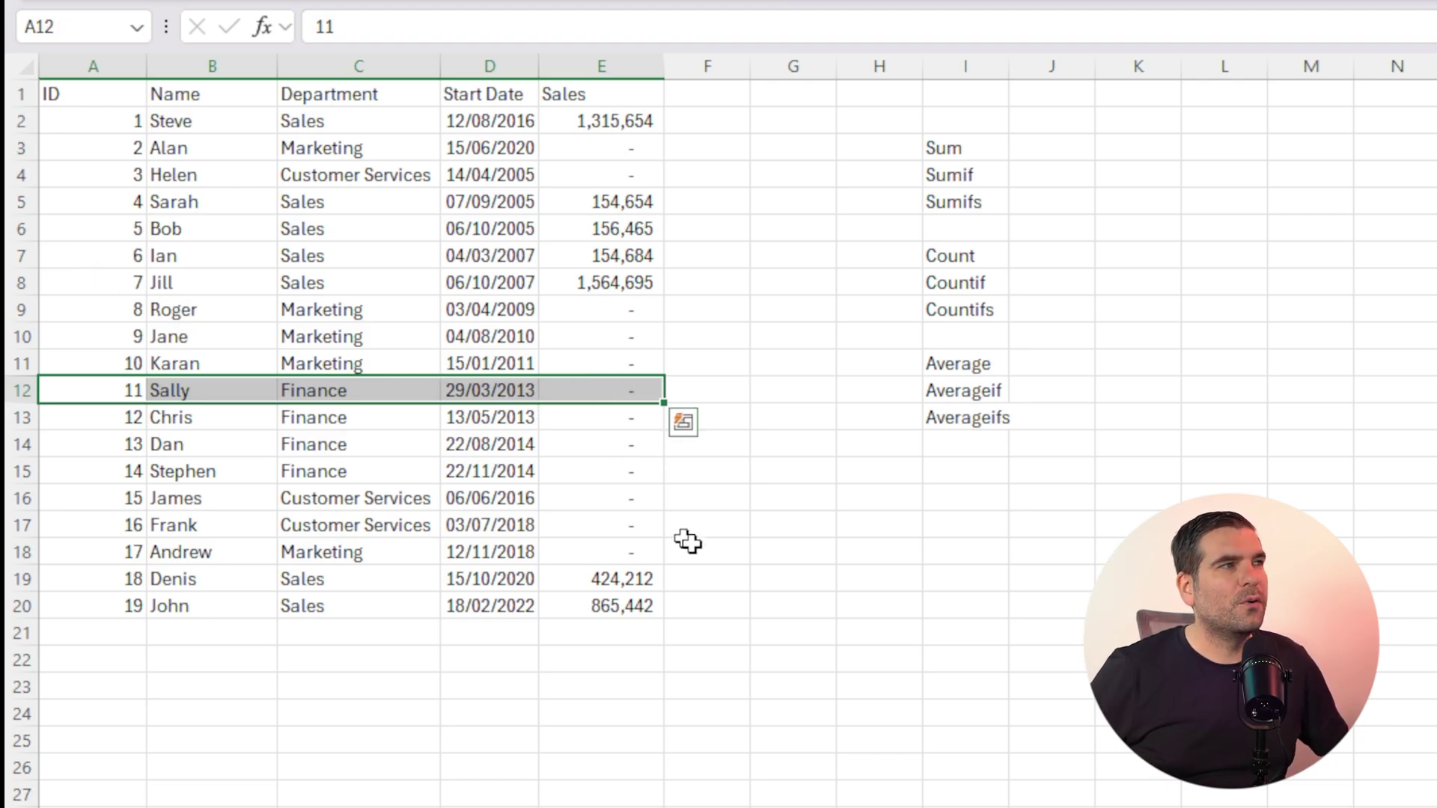
pyautogui.click(781, 612)
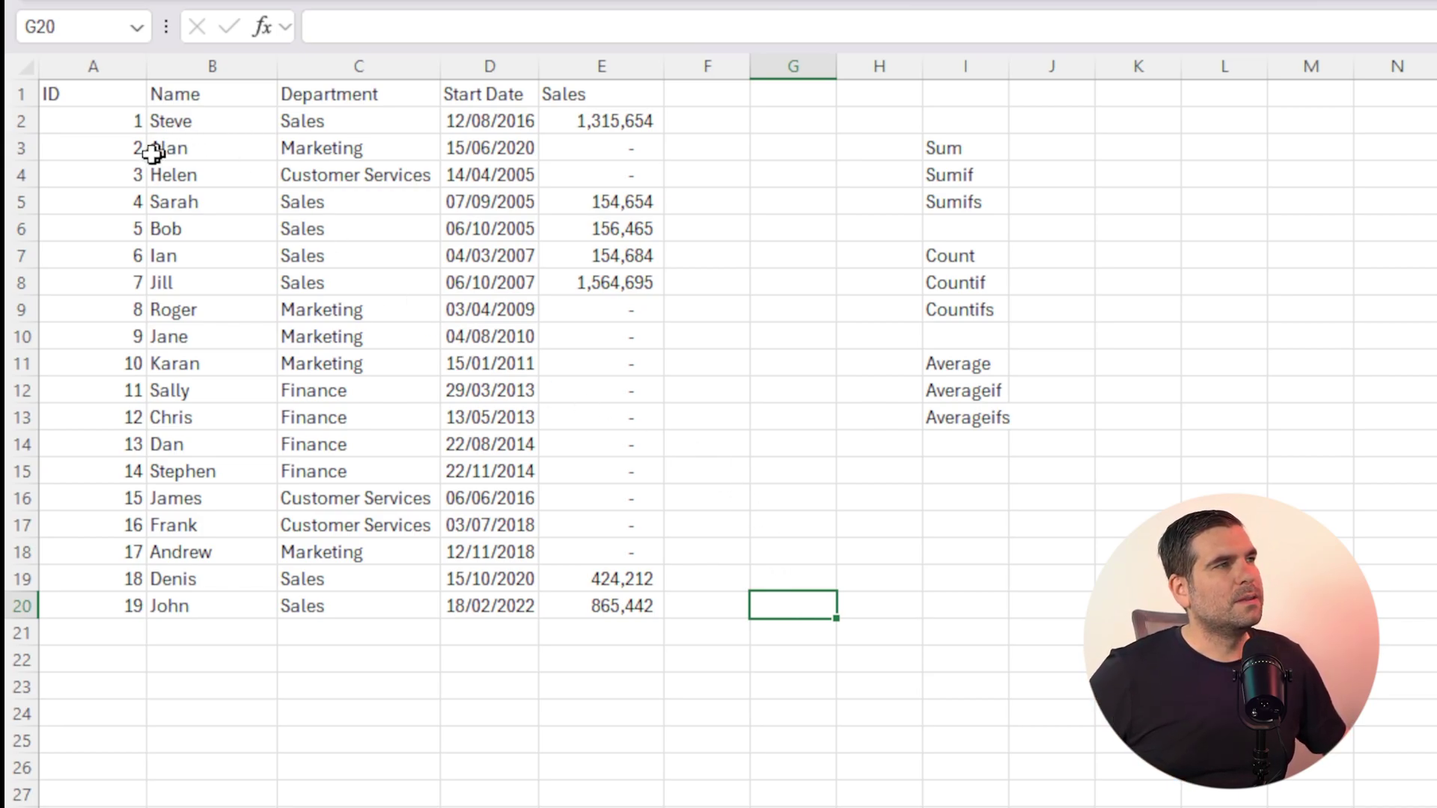
# - Shift the lower records down to leave row 8 empty, then check both blocks
pyautogui.moveTo(74, 282); pyautogui.dragTo(597, 633)
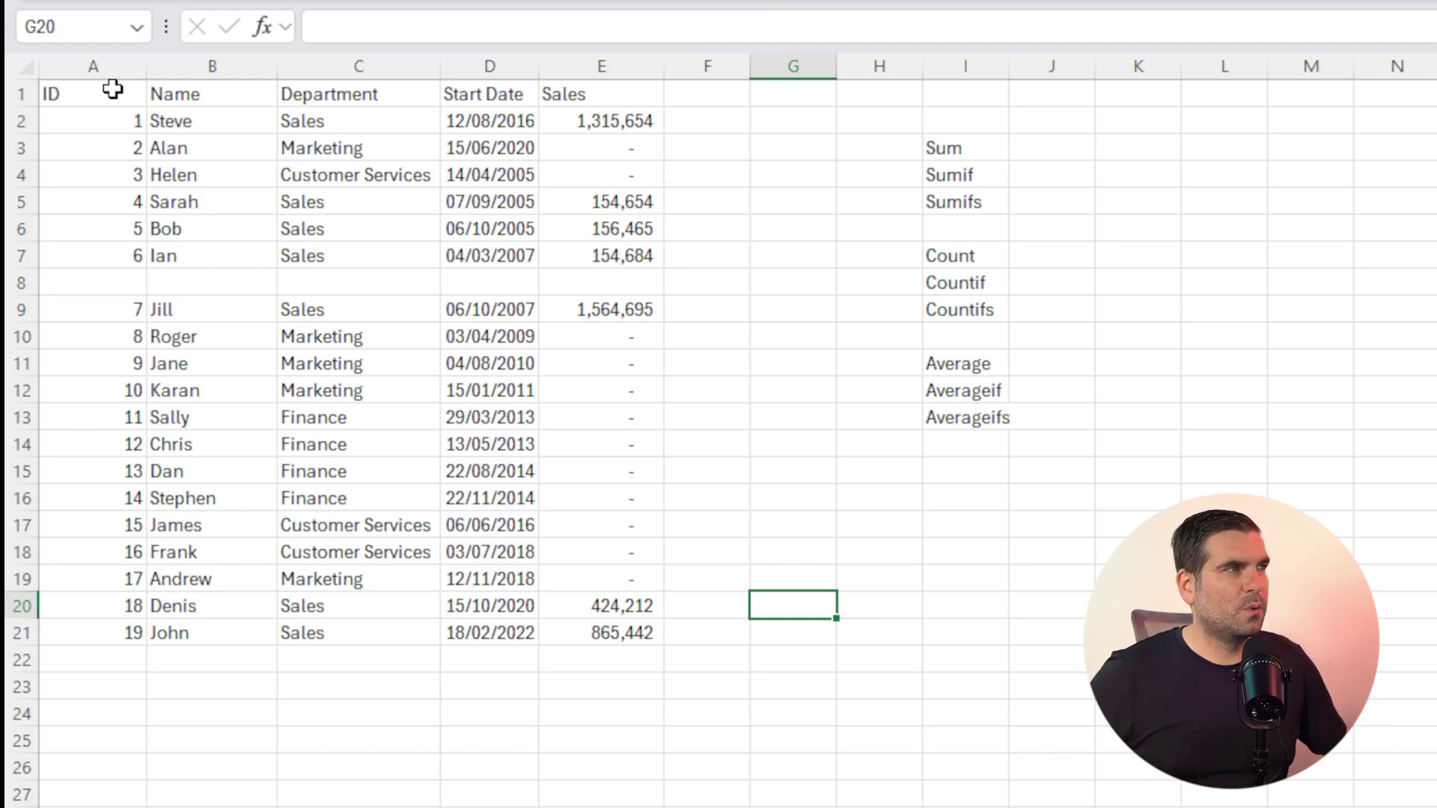
pyautogui.moveTo(112, 89); pyautogui.dragTo(618, 254)
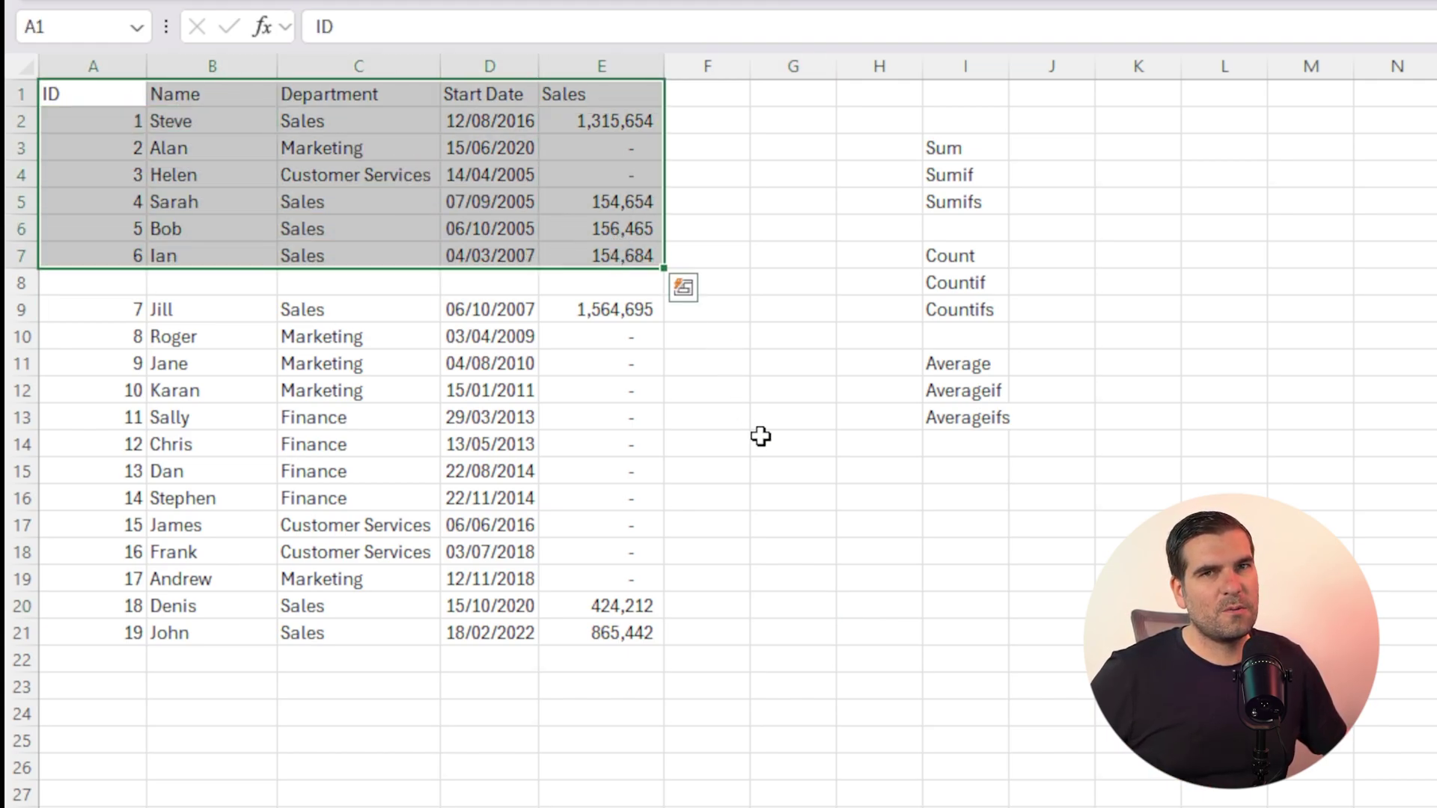
pyautogui.moveTo(107, 309); pyautogui.dragTo(631, 658)
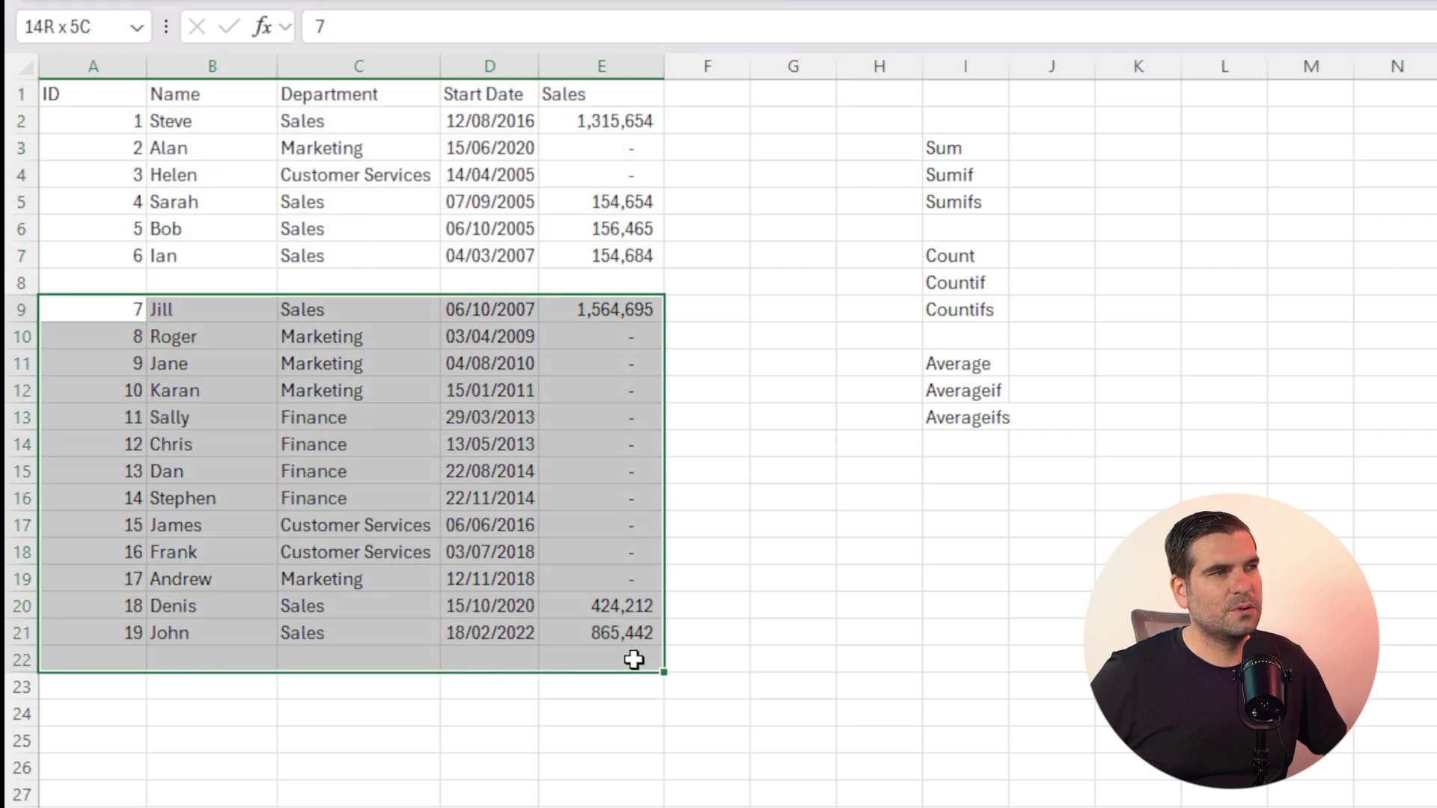
pyautogui.click(771, 552)
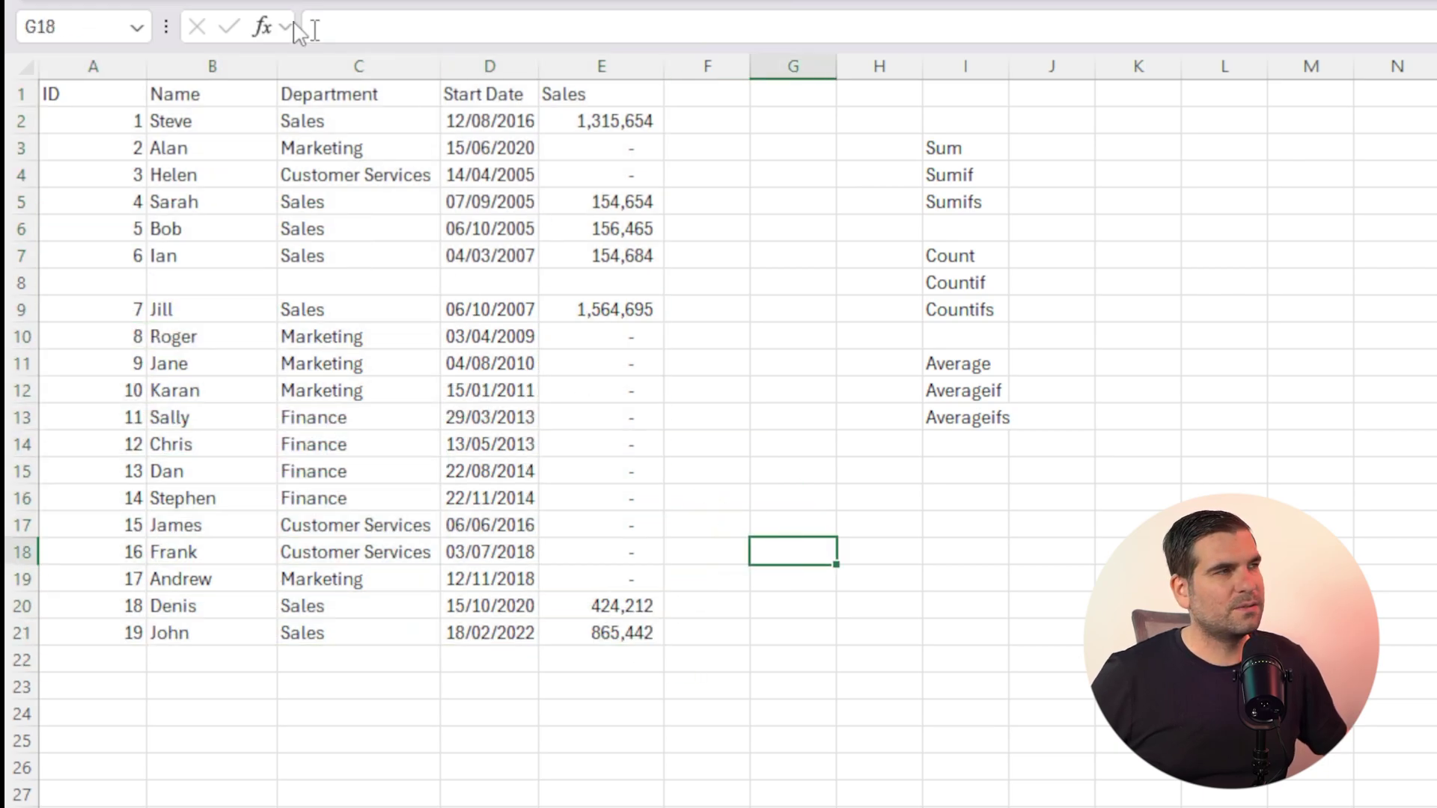
pyautogui.moveTo(58, 87); pyautogui.dragTo(596, 658)
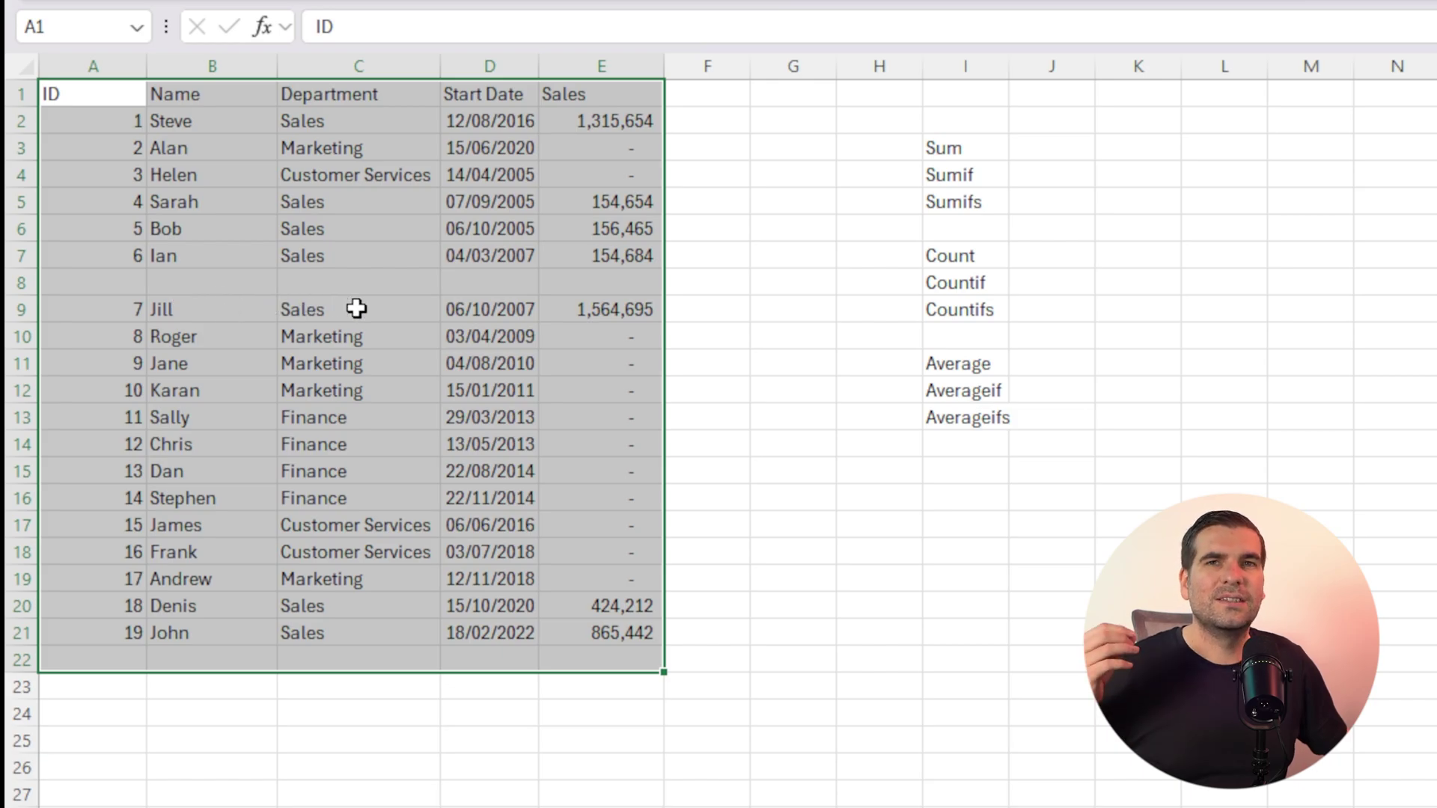
pyautogui.click(819, 713)
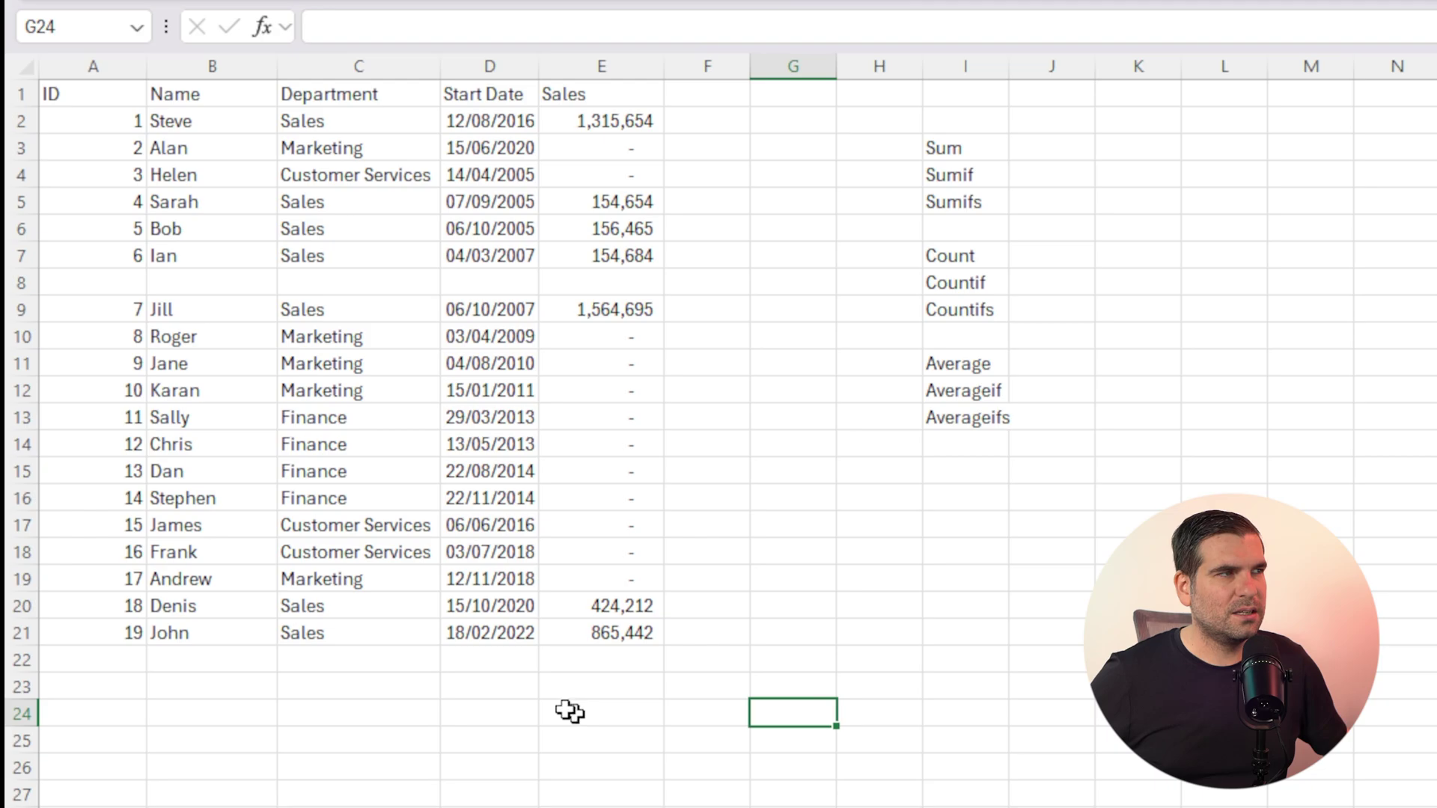
# - Move the lower records back up to close the row 8 gap, then recheck A1:E20
pyautogui.moveTo(58, 288); pyautogui.dragTo(638, 292)
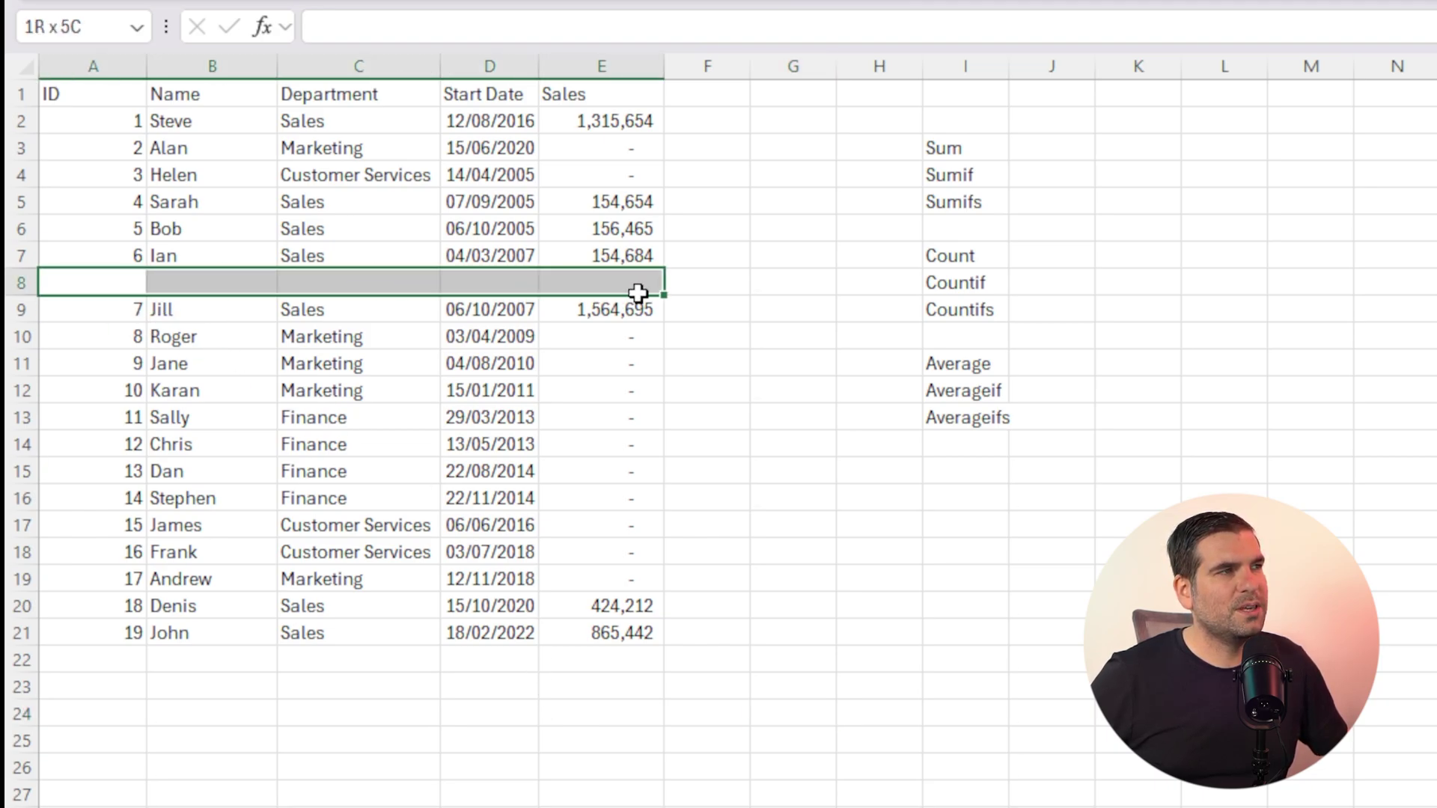
pyautogui.moveTo(141, 299); pyautogui.dragTo(582, 636)
pyautogui.moveTo(561, 295); pyautogui.dragTo(561, 282)
pyautogui.click(706, 388)
pyautogui.moveTo(67, 102); pyautogui.dragTo(596, 609)
pyautogui.click(965, 711)
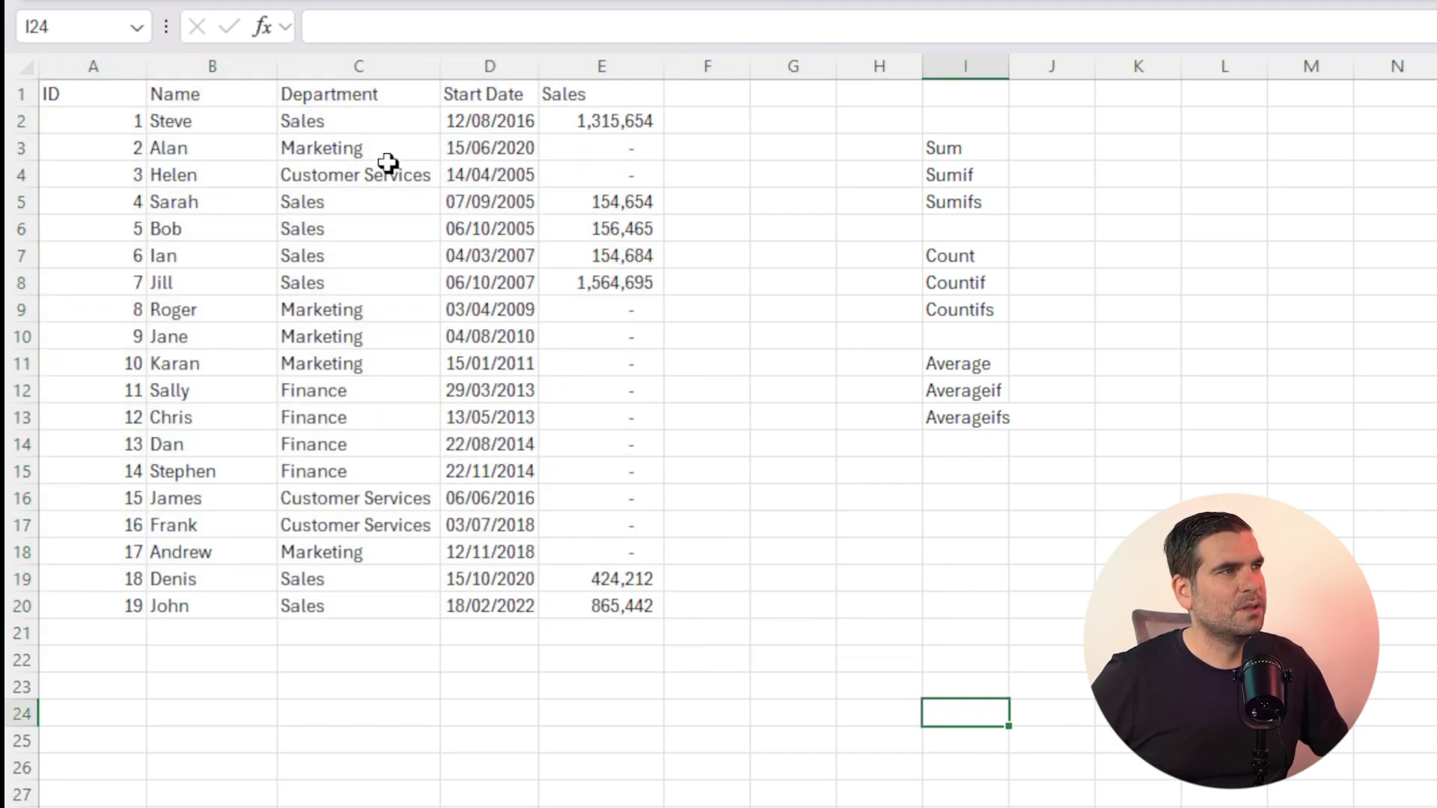
# - Try Table Style Medium 15 on the data, then cancel without converting
pyautogui.click(352, 143)
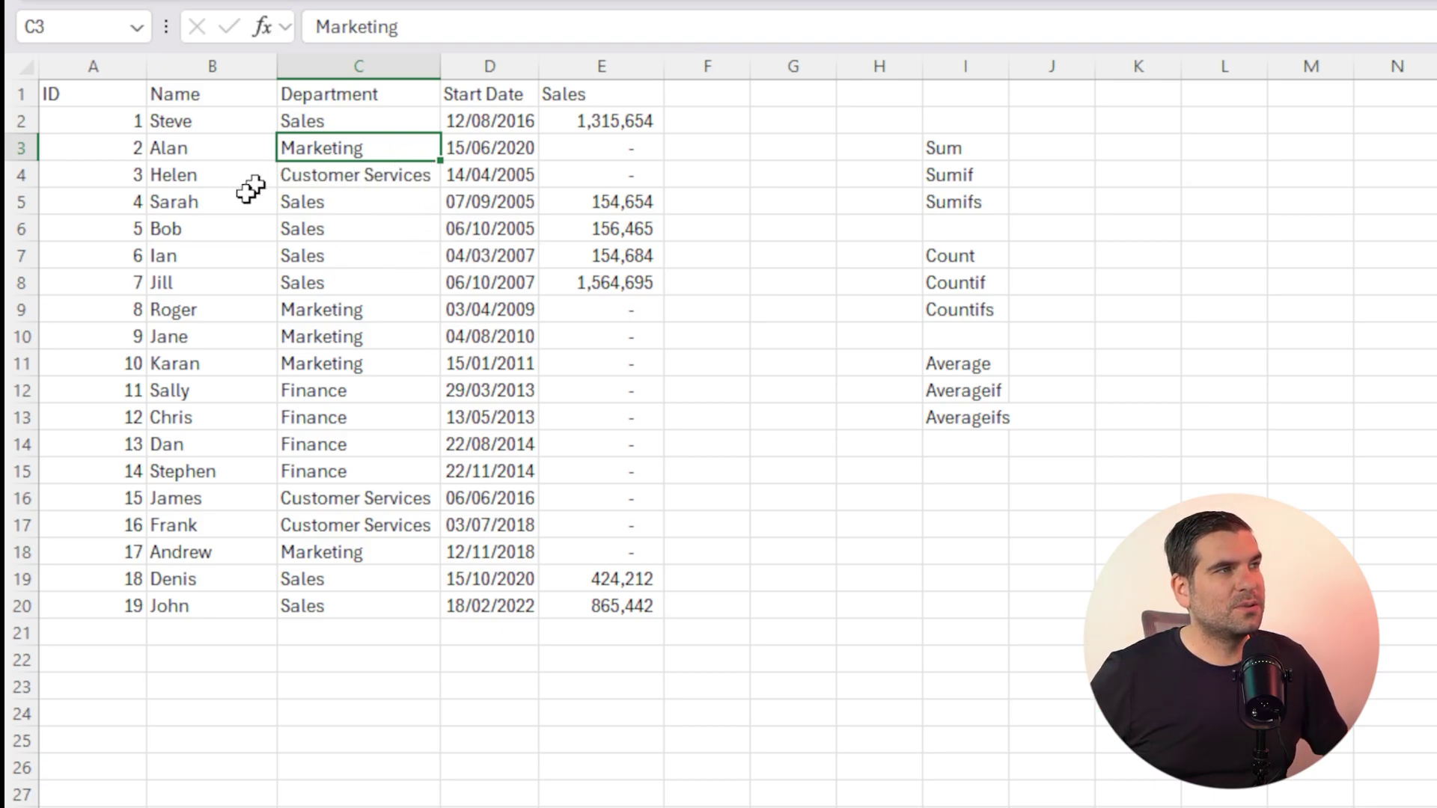
pyautogui.click(194, 320)
pyautogui.click(477, 393)
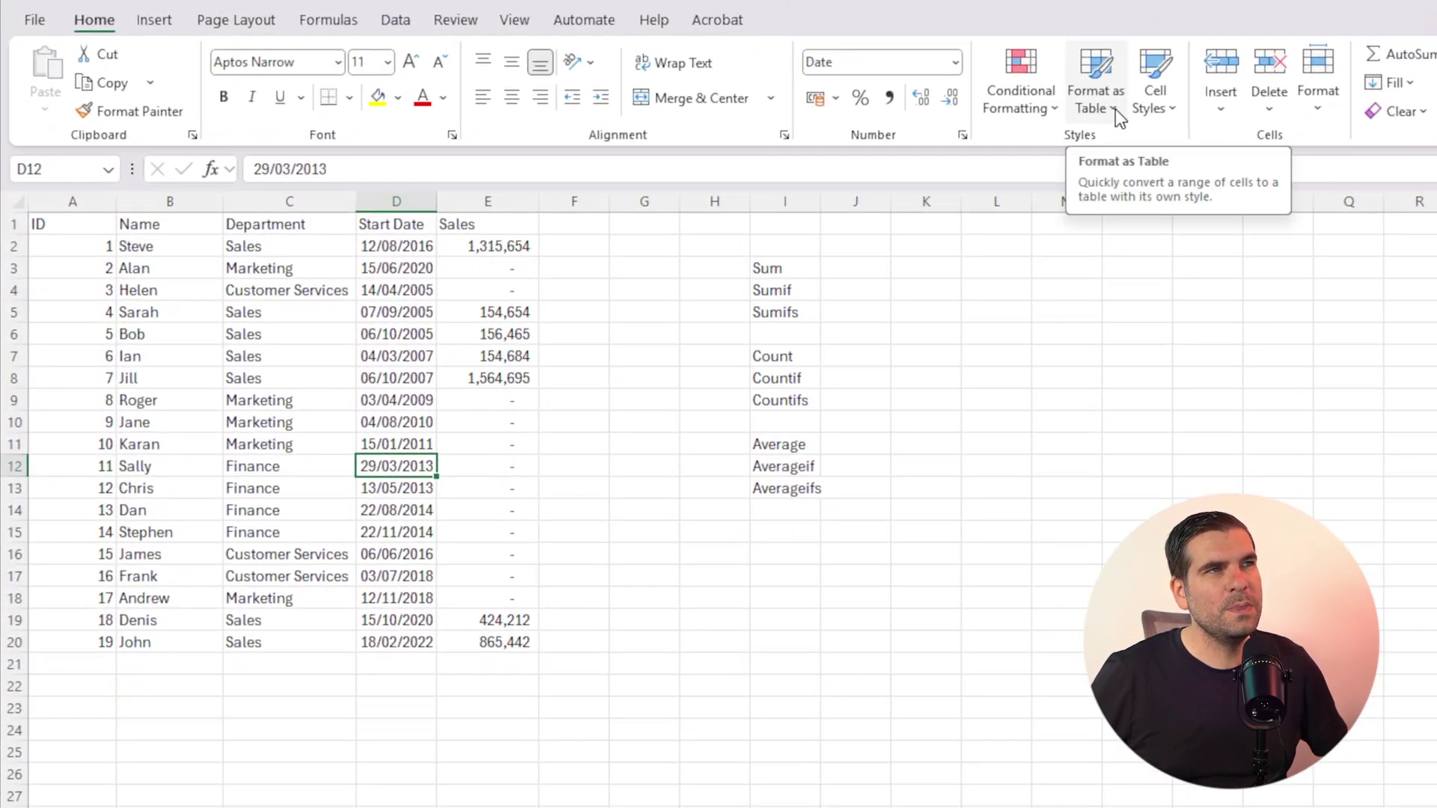
pyautogui.click(1114, 111)
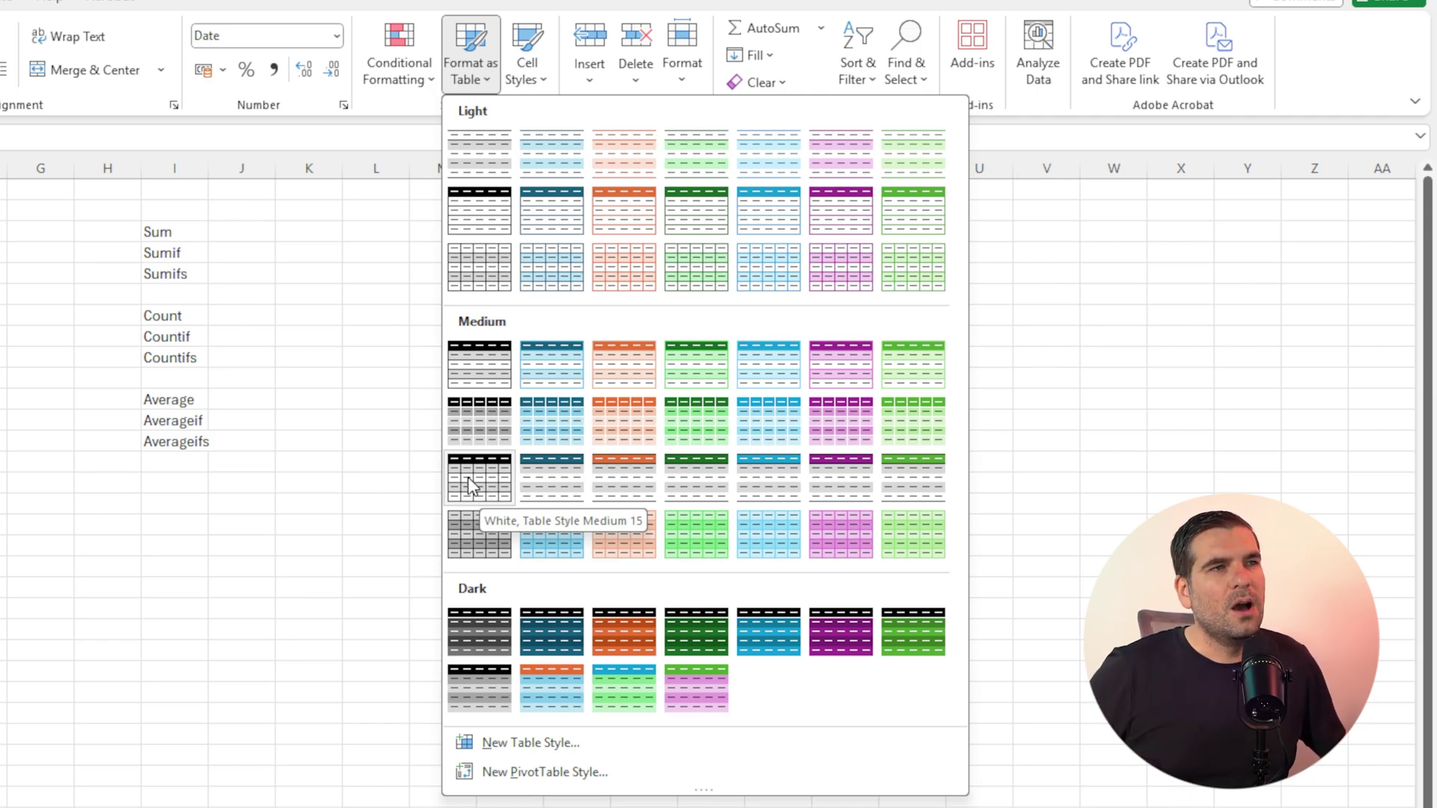
pyautogui.click(476, 486)
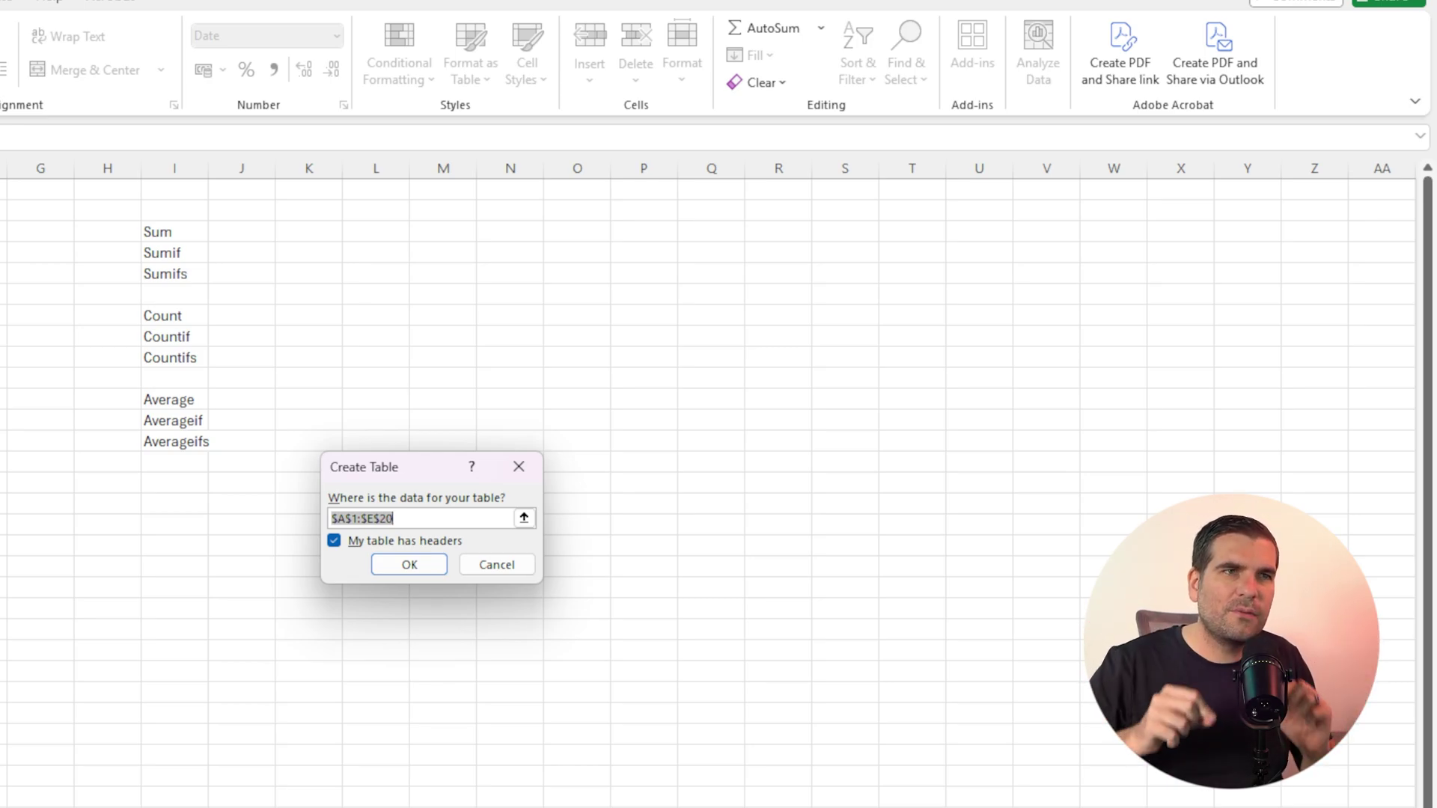
pyautogui.click(497, 565)
pyautogui.click(277, 351)
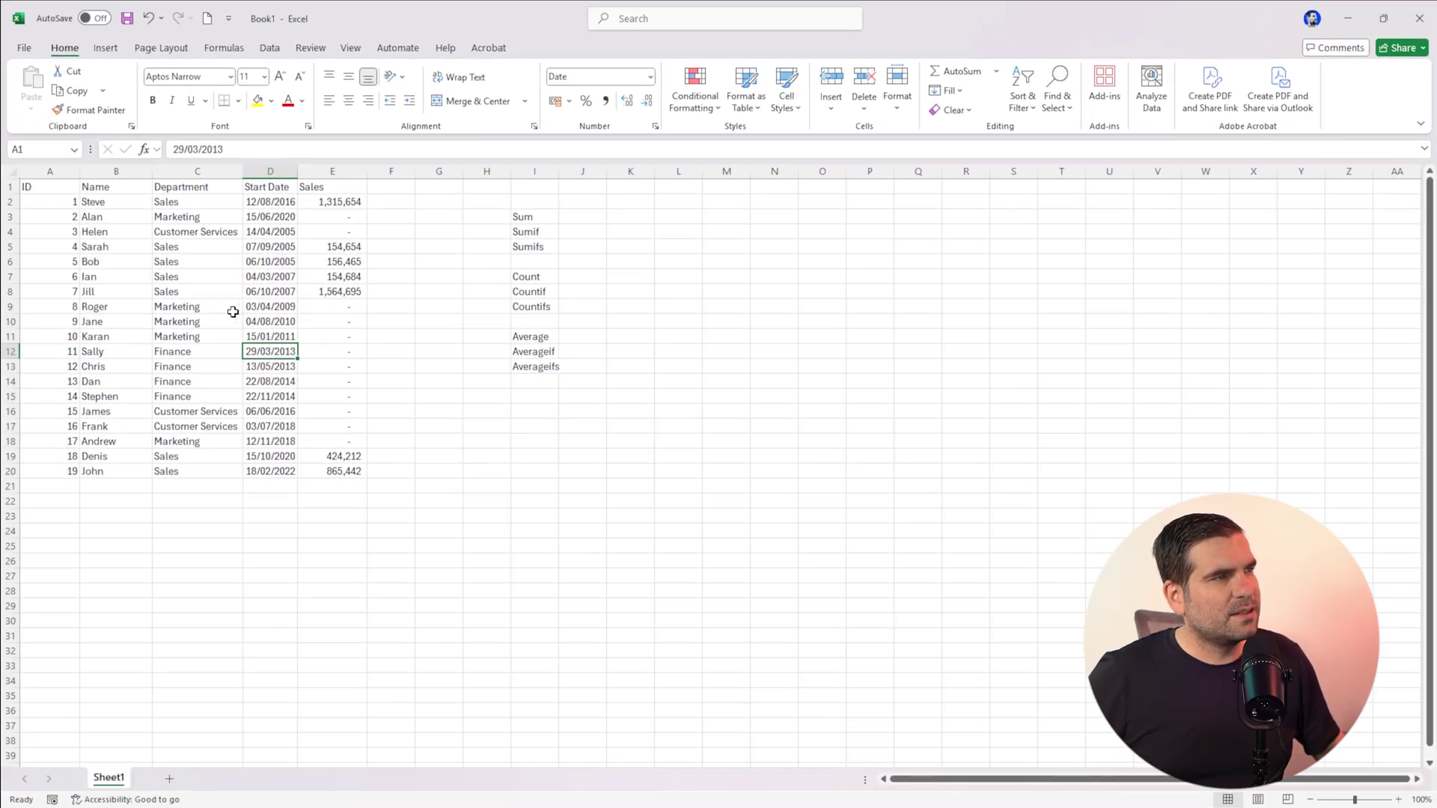
# - Check the entries in cells B8 through D10, including the Marketing entry in C9
pyautogui.click(233, 312)
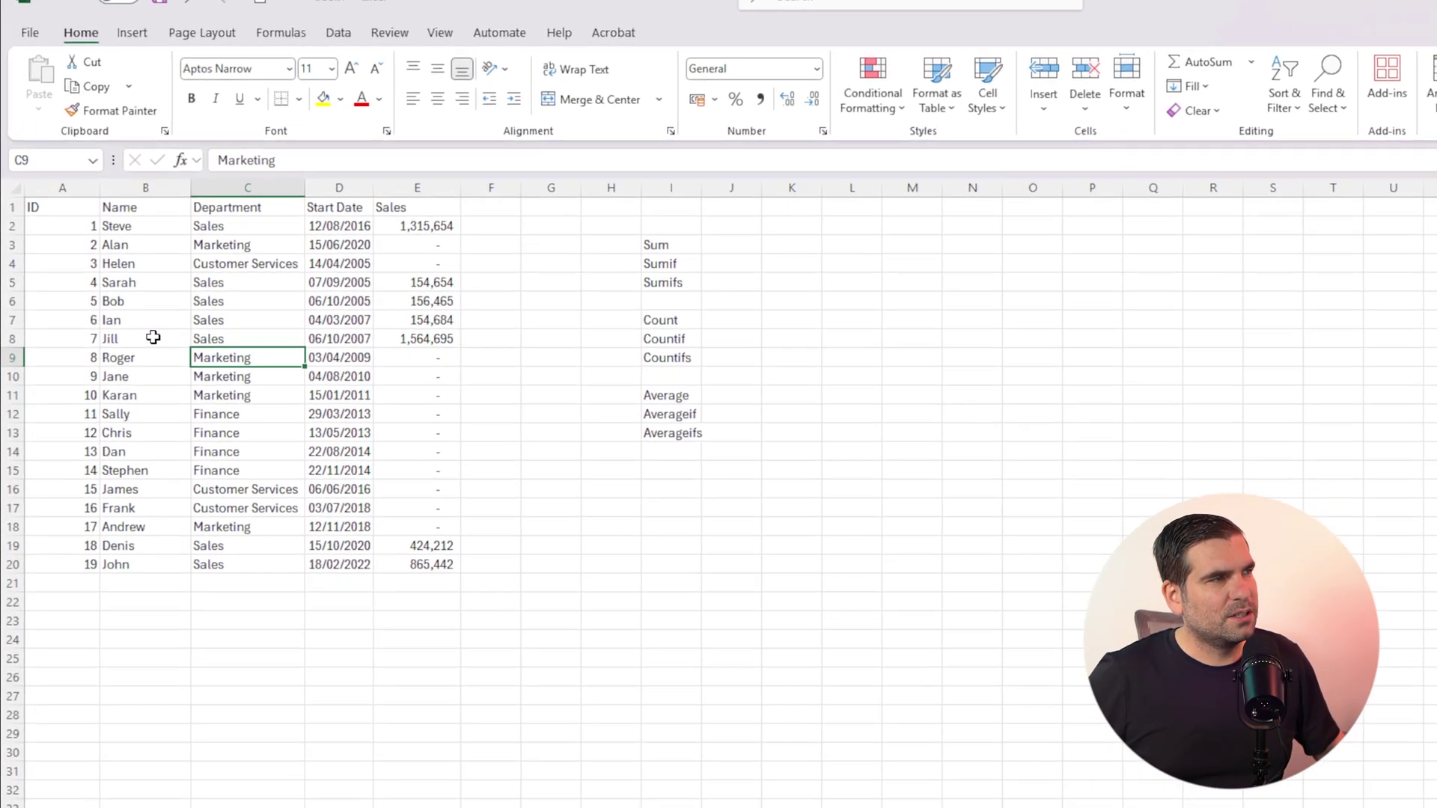
pyautogui.click(153, 337)
pyautogui.click(269, 338)
pyautogui.click(322, 358)
pyautogui.click(308, 376)
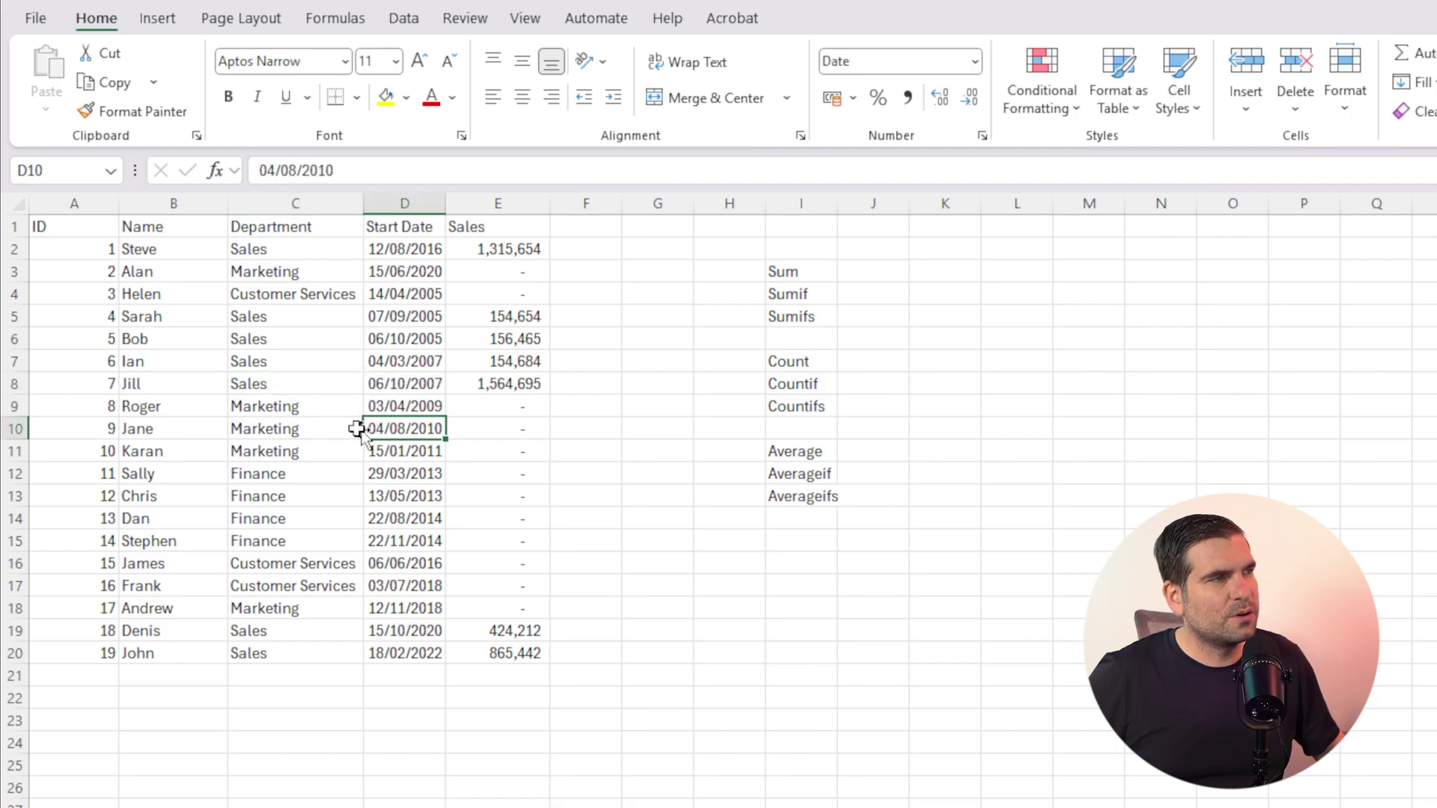
pyautogui.click(243, 428)
pyautogui.click(198, 426)
pyautogui.click(250, 405)
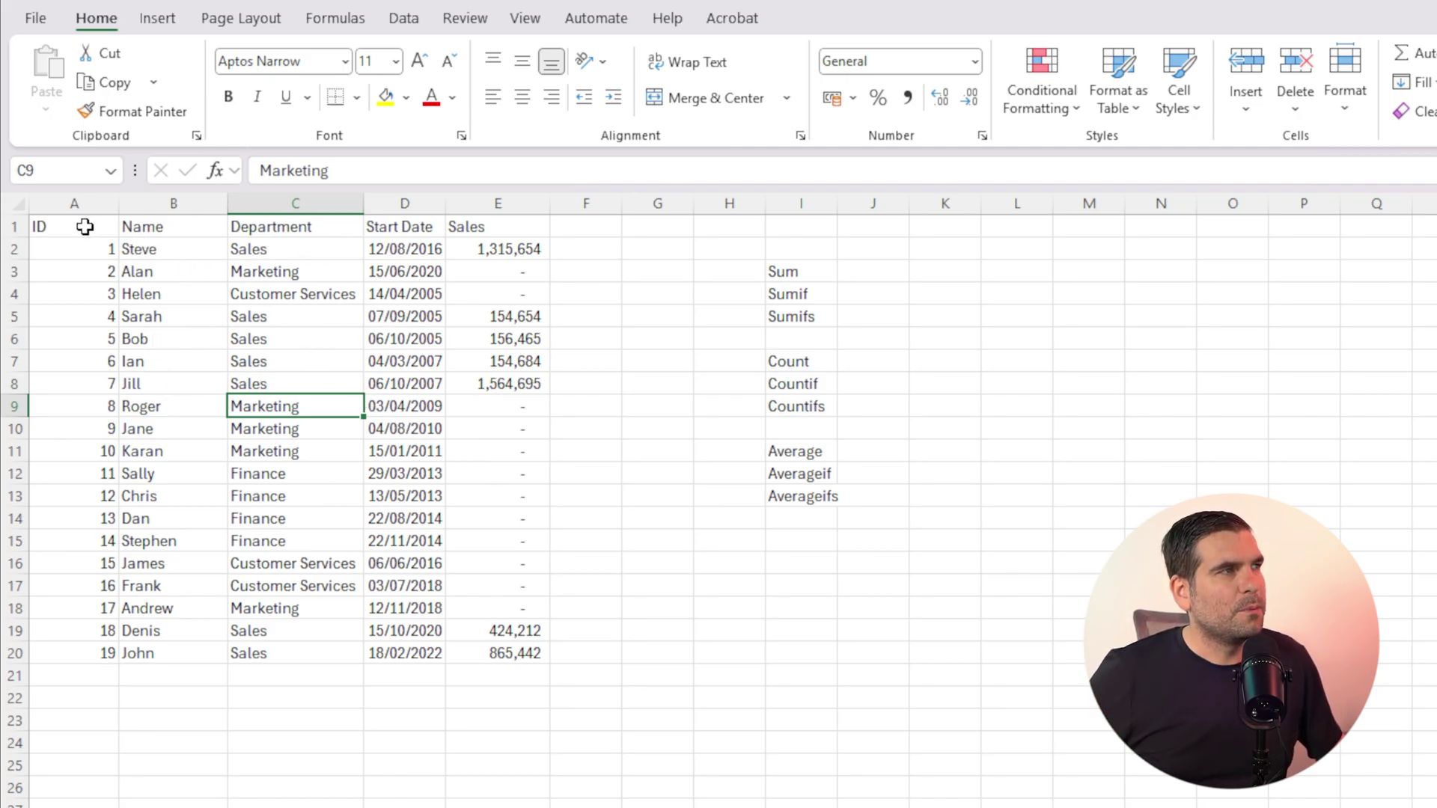
# - Select A1:E20, choose a Medium table style and mark the first row as headers
pyautogui.moveTo(84, 227); pyautogui.dragTo(513, 651)
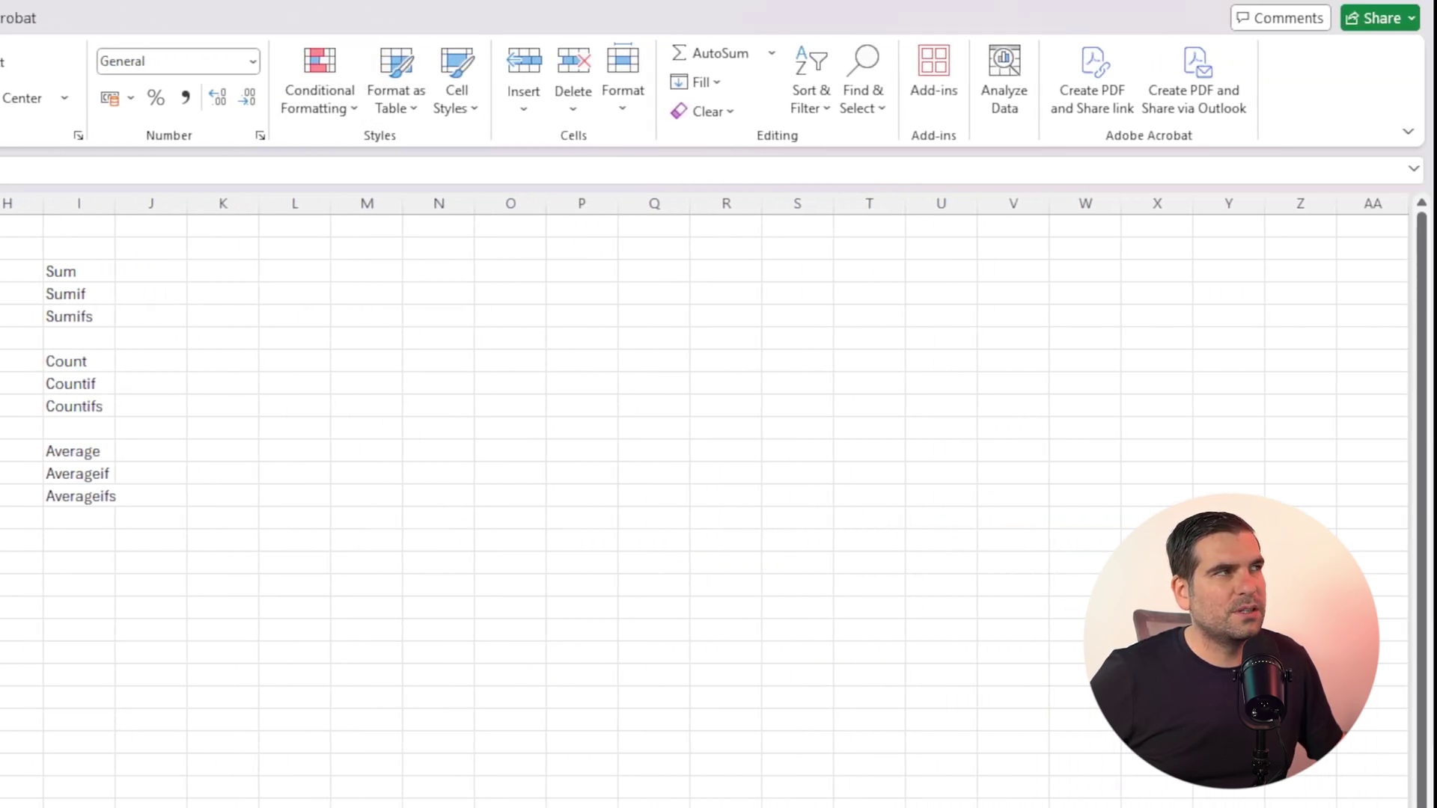
pyautogui.click(410, 110)
pyautogui.click(455, 458)
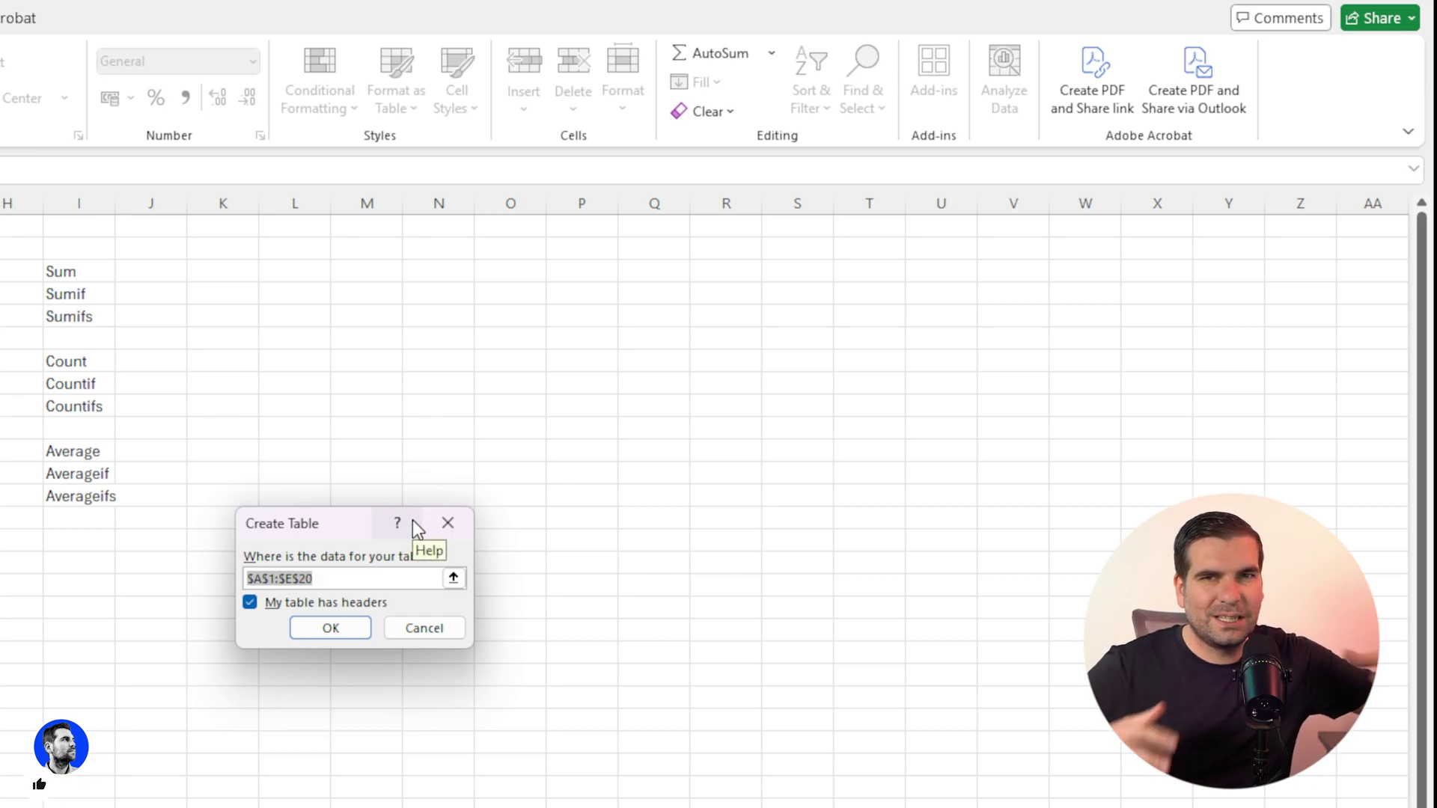
pyautogui.click(429, 634)
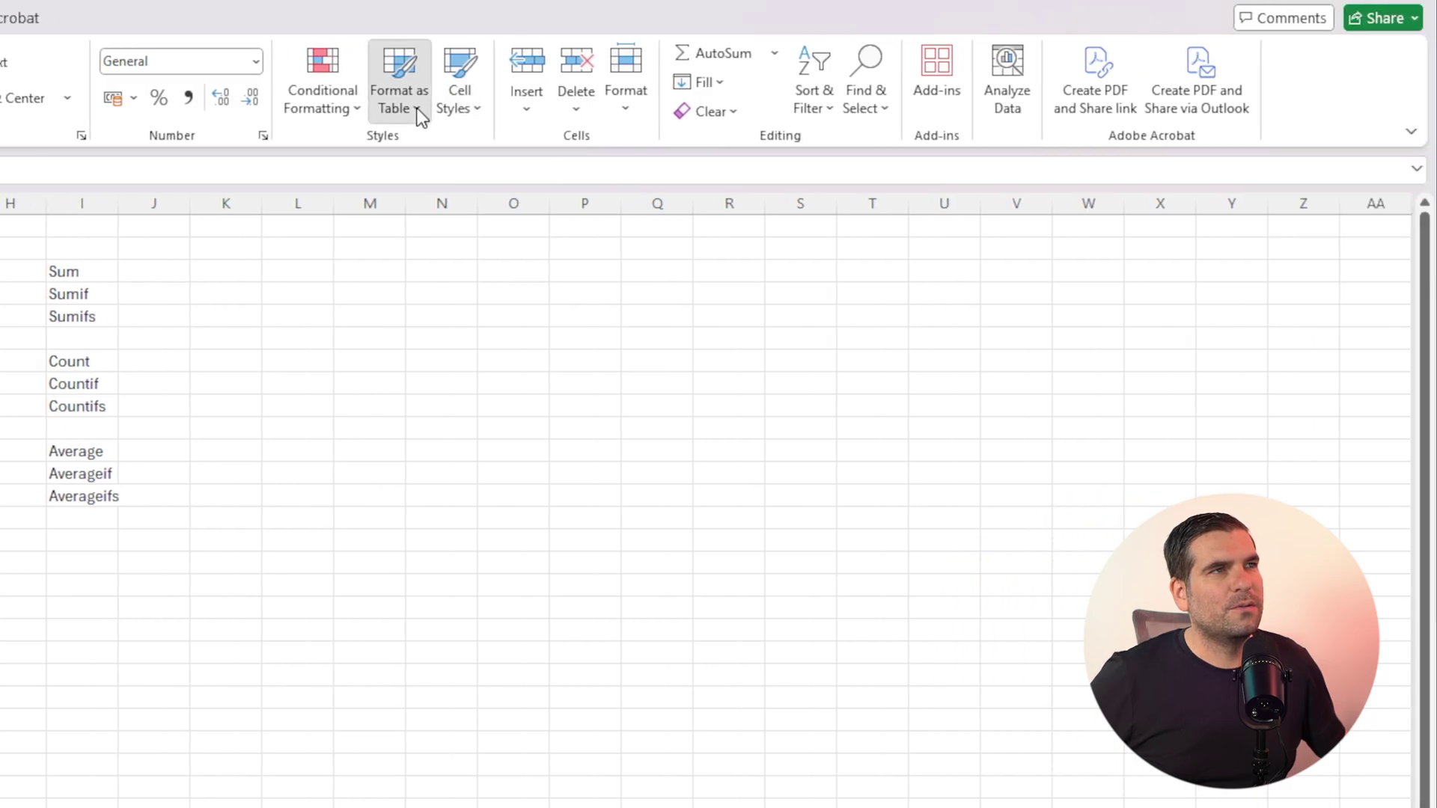
pyautogui.click(1135, 107)
pyautogui.click(408, 540)
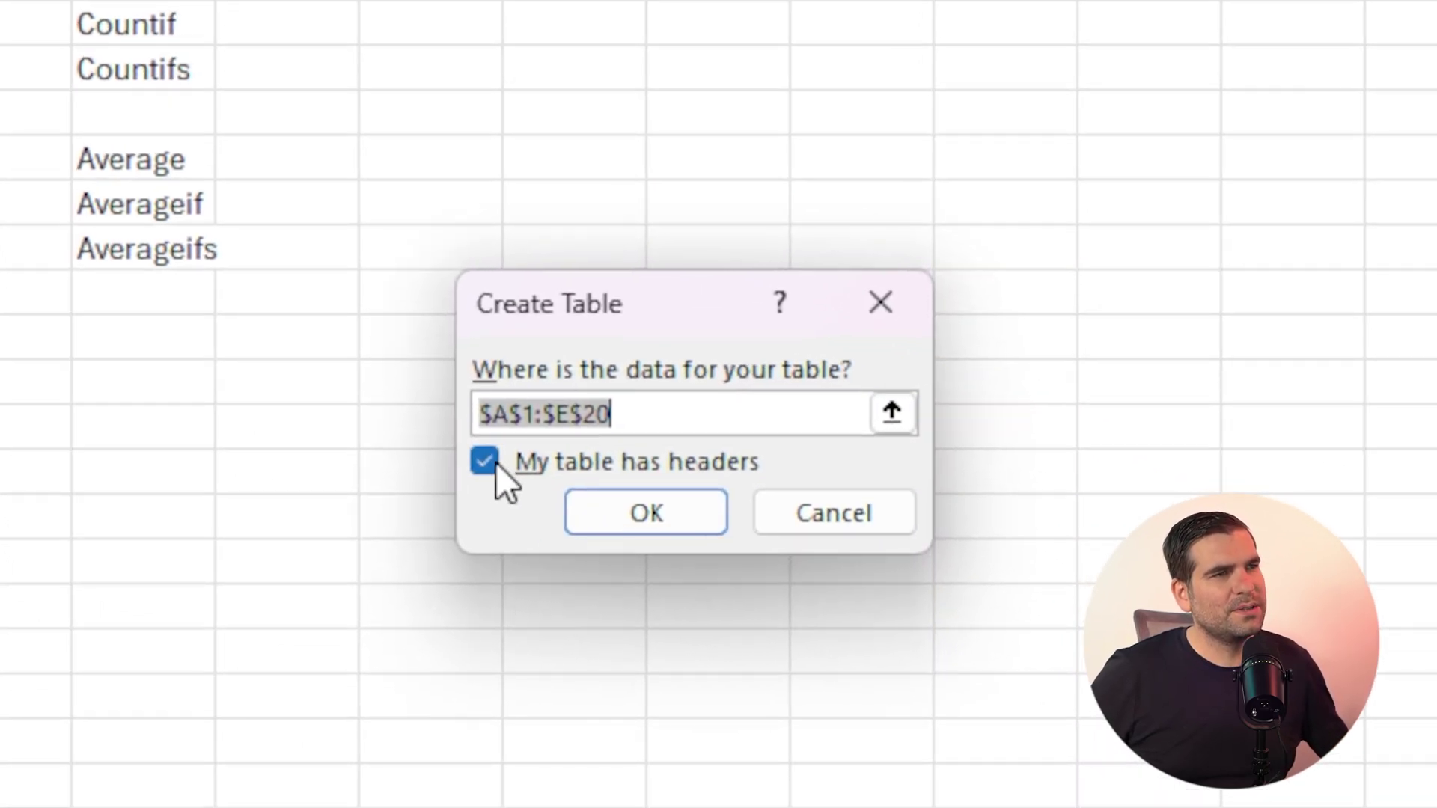
pyautogui.click(487, 462)
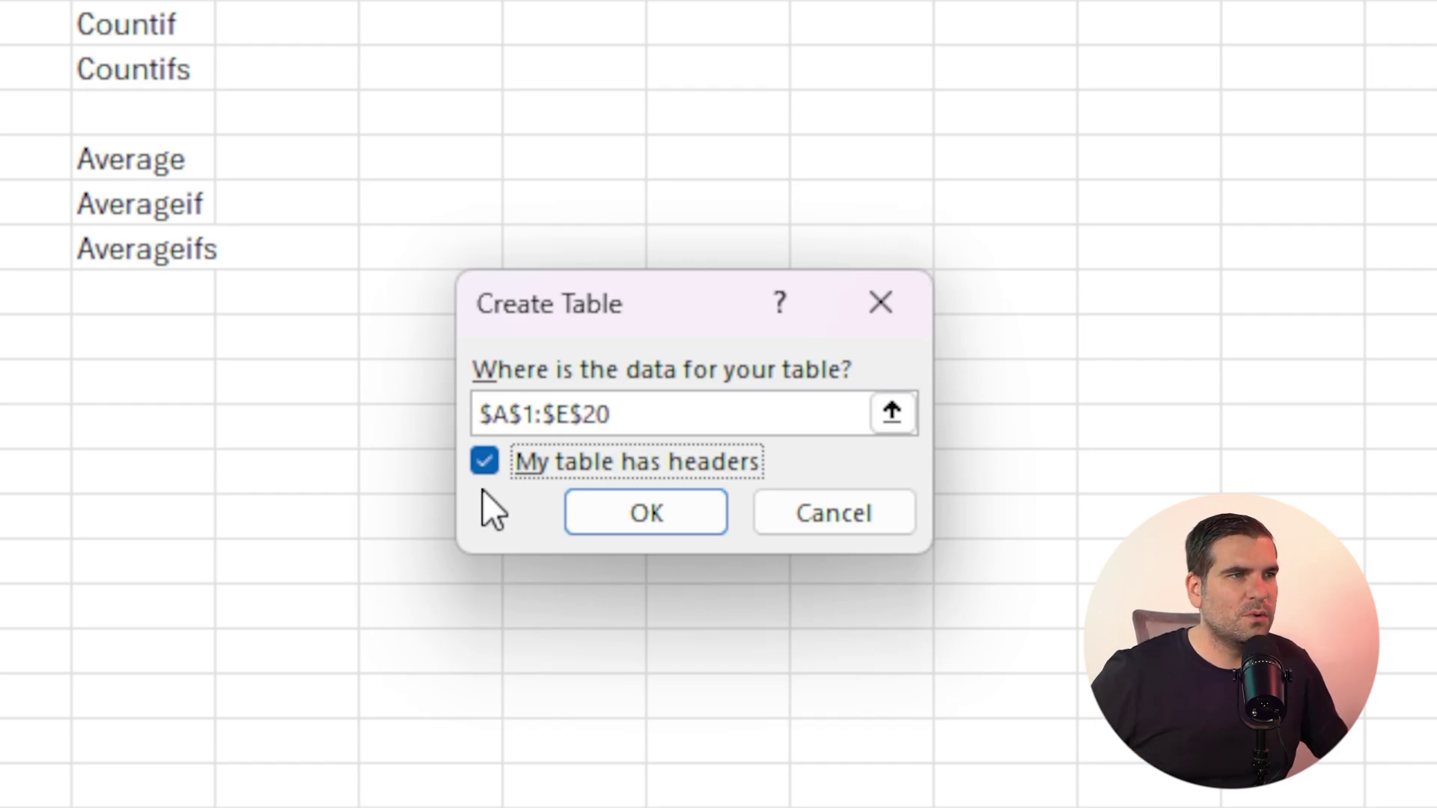
# - Confirm the Create Table dialog so A1:E20 becomes Table1, then select a cell inside it
pyautogui.click(658, 513)
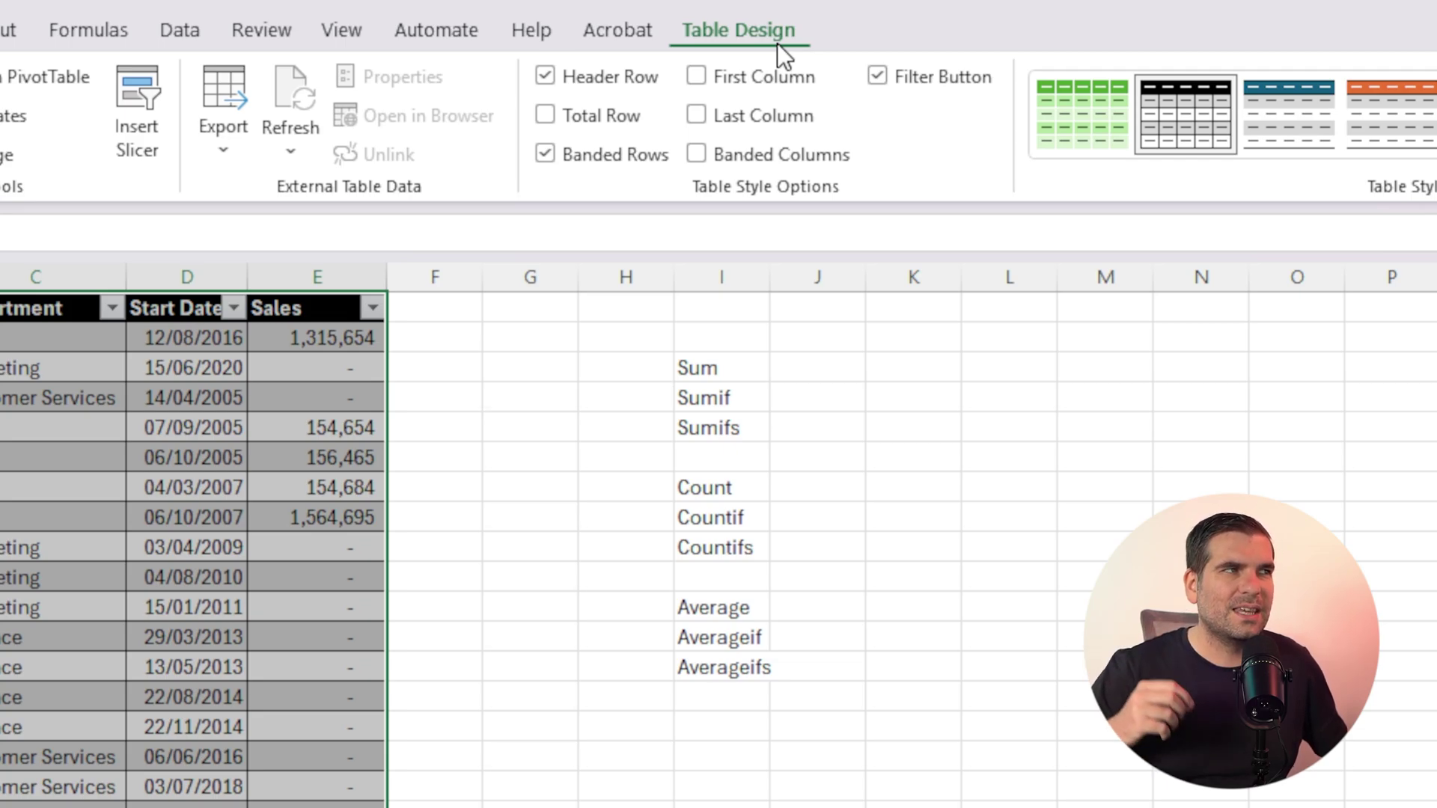
pyautogui.click(967, 599)
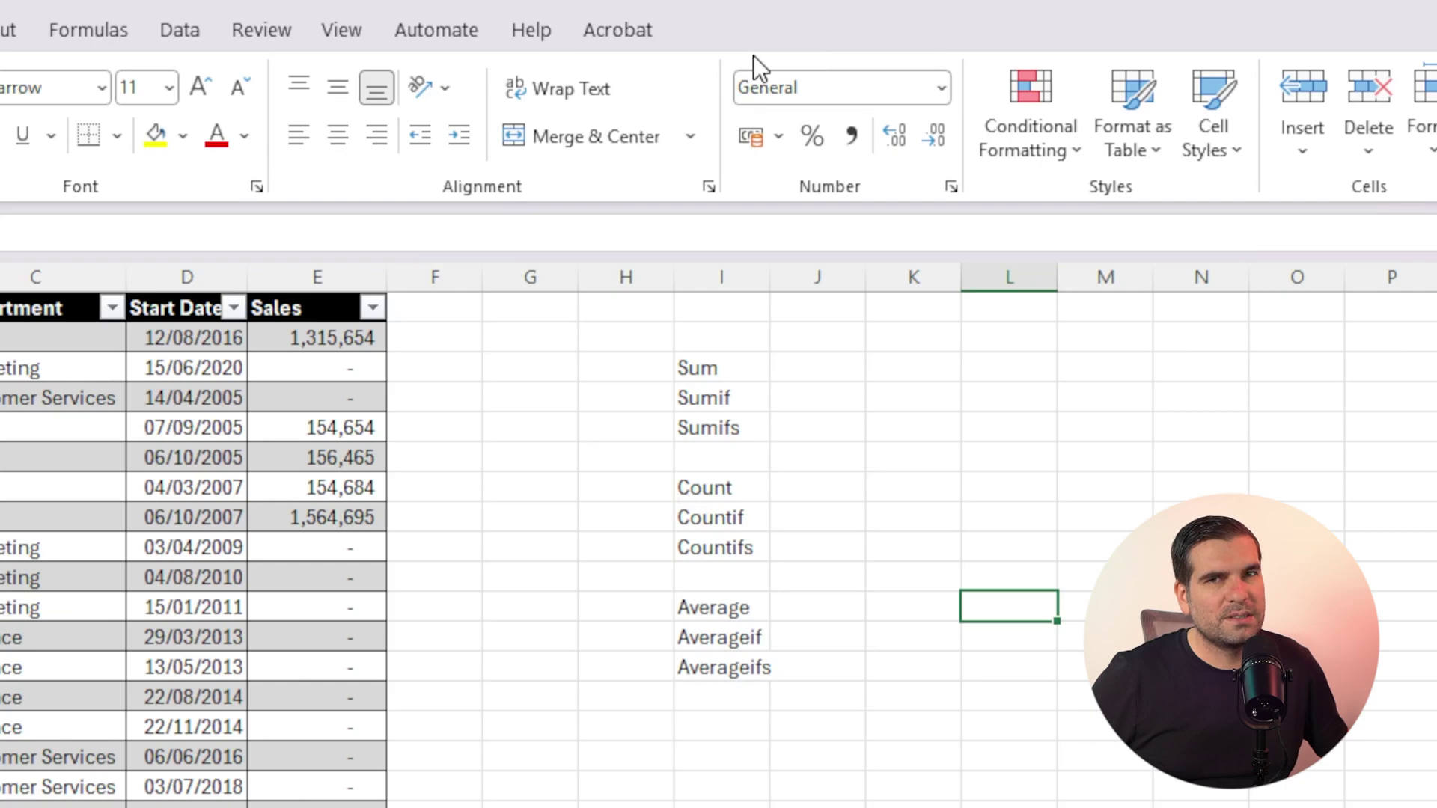
pyautogui.click(47, 548)
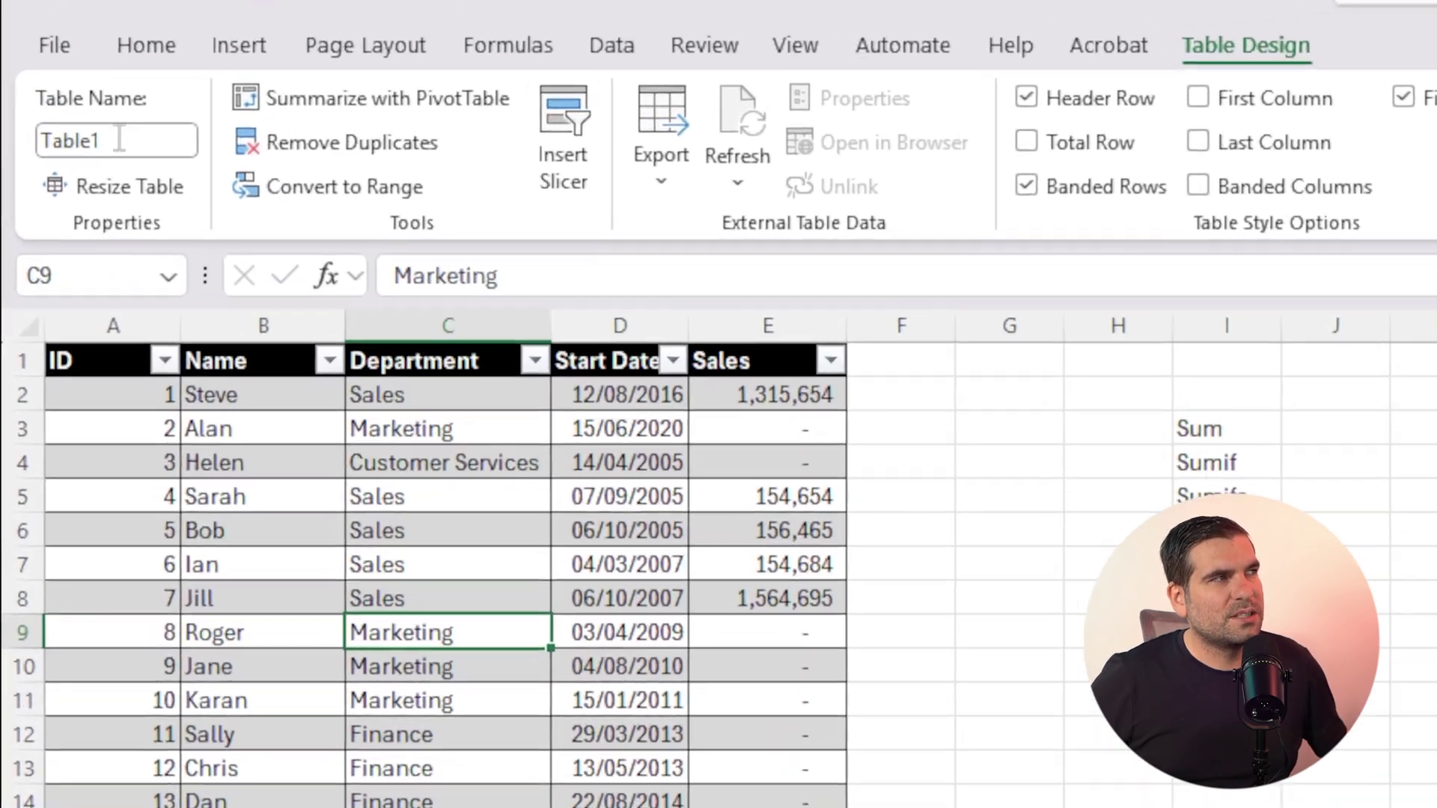
# - Replace the table name Table1 with Sales_Data
pyautogui.click(120, 139)
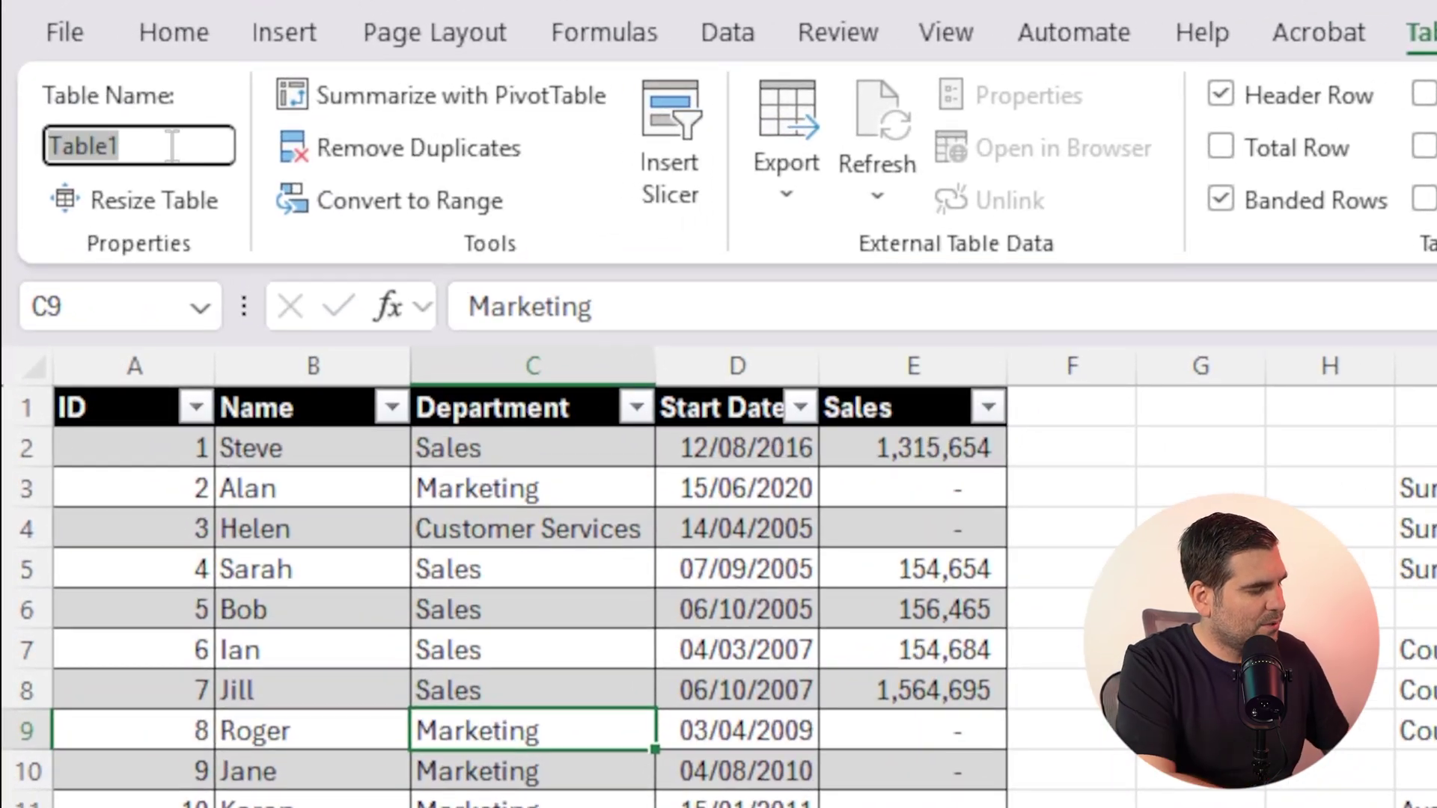
pyautogui.write('Sa')
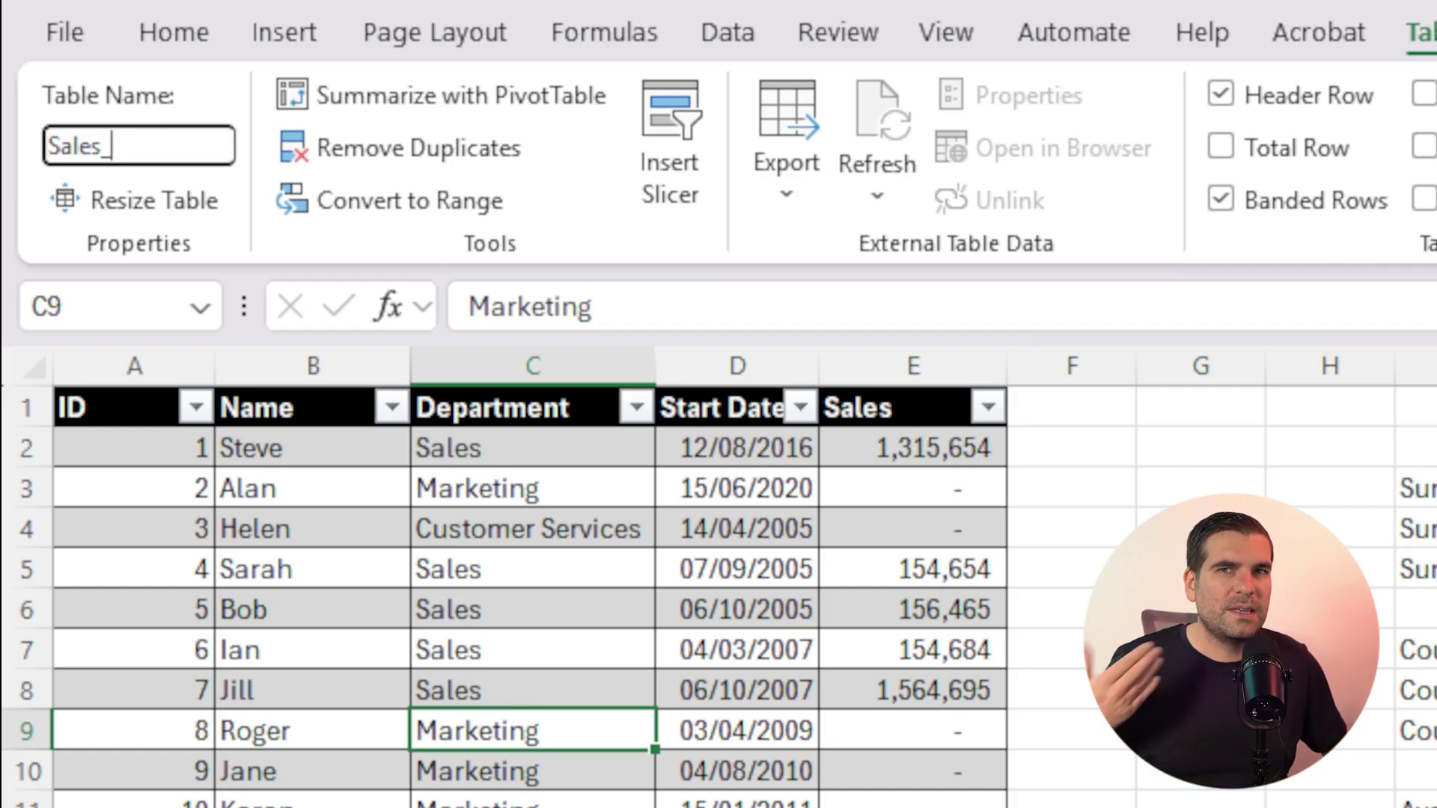
pyautogui.write('les_Da')
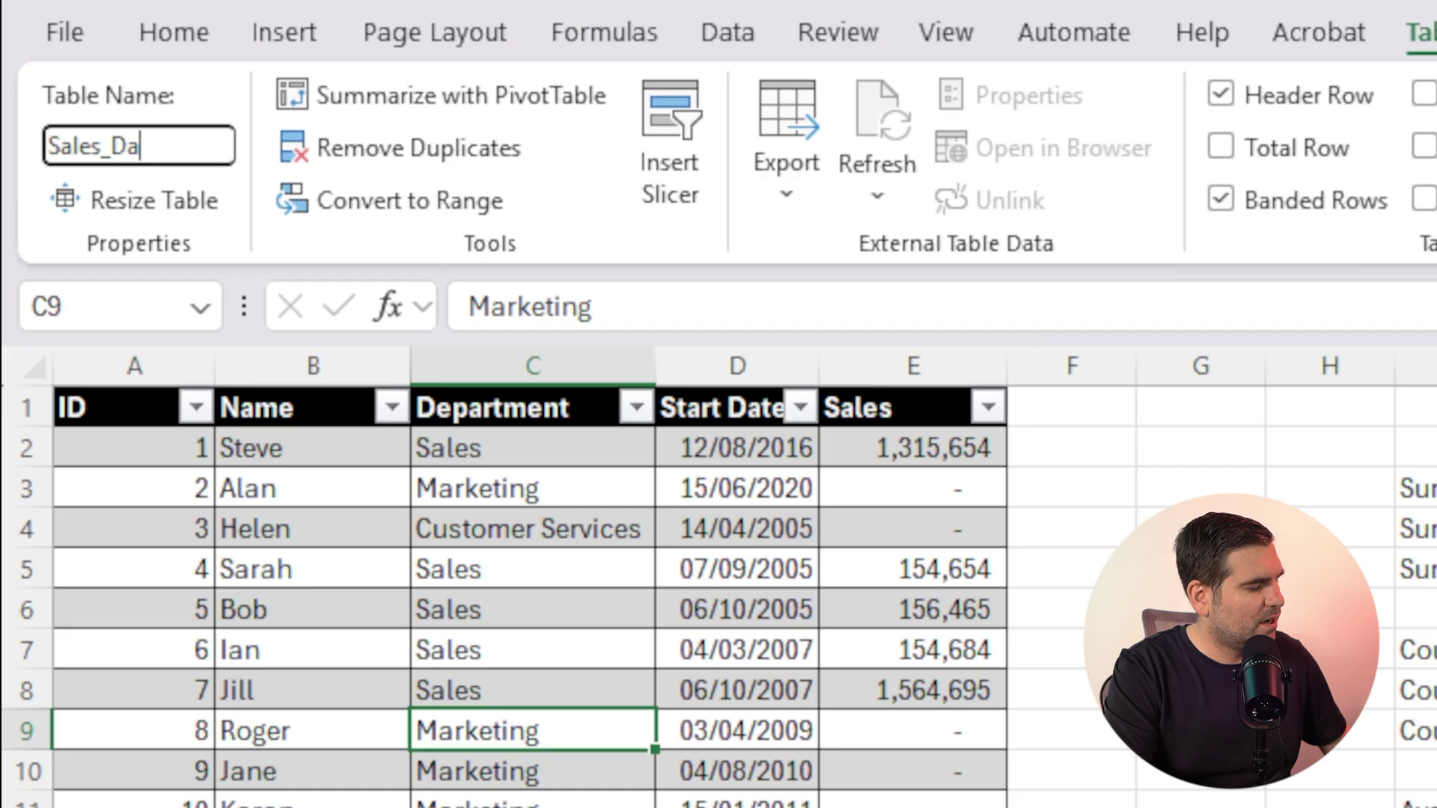
pyautogui.write('ta')
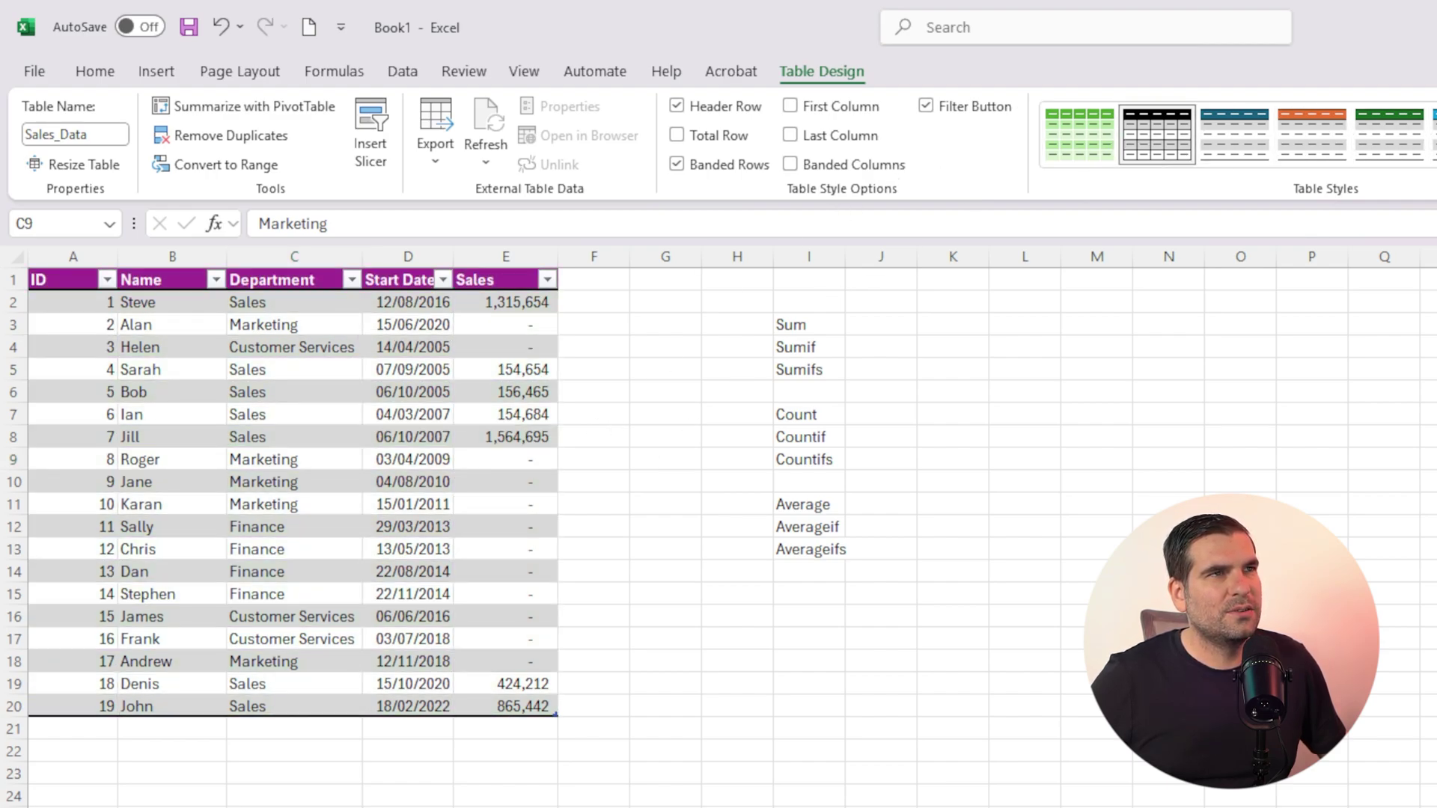
# - Apply the black-header bordered style from the Table Styles gallery
pyautogui.click(1148, 163)
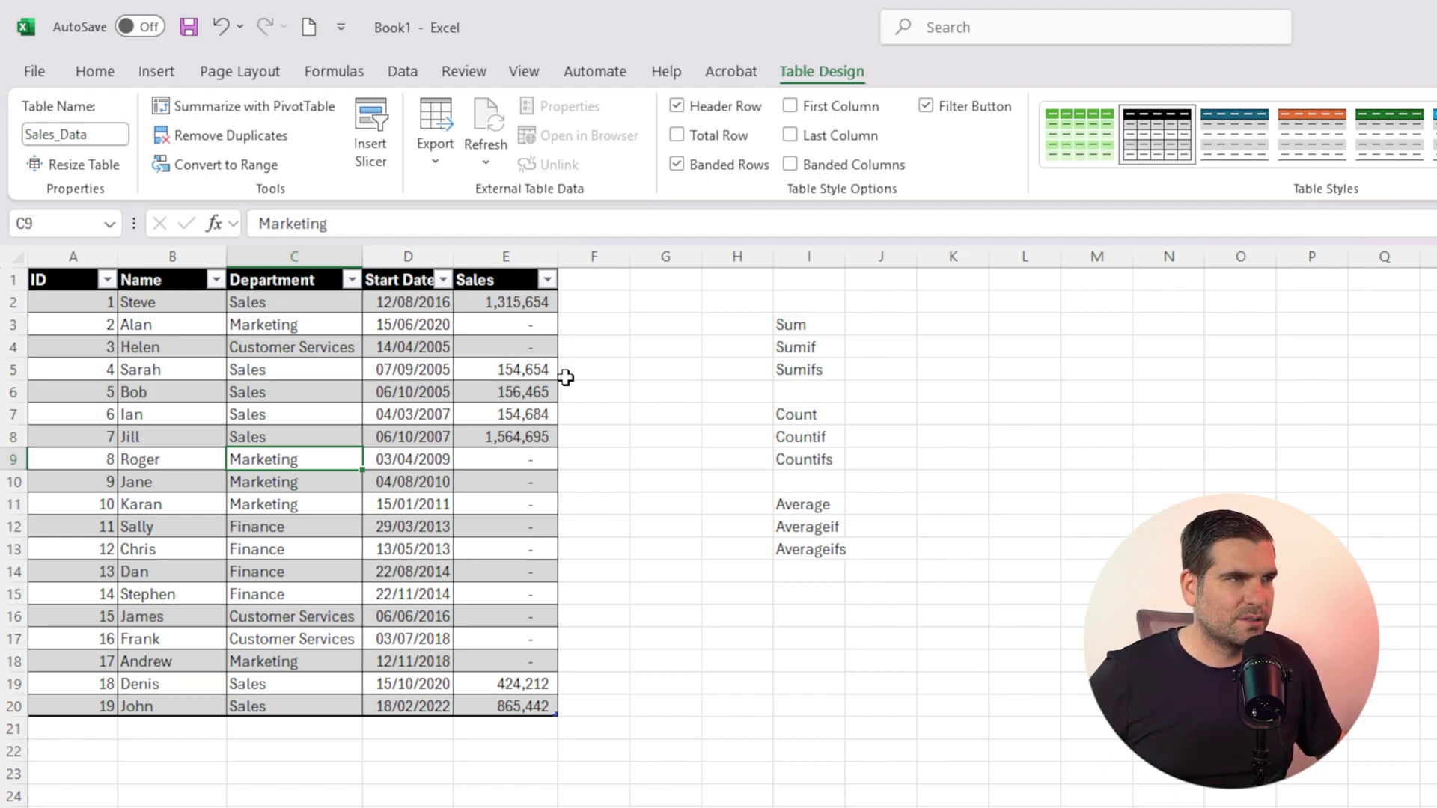
pyautogui.click(999, 399)
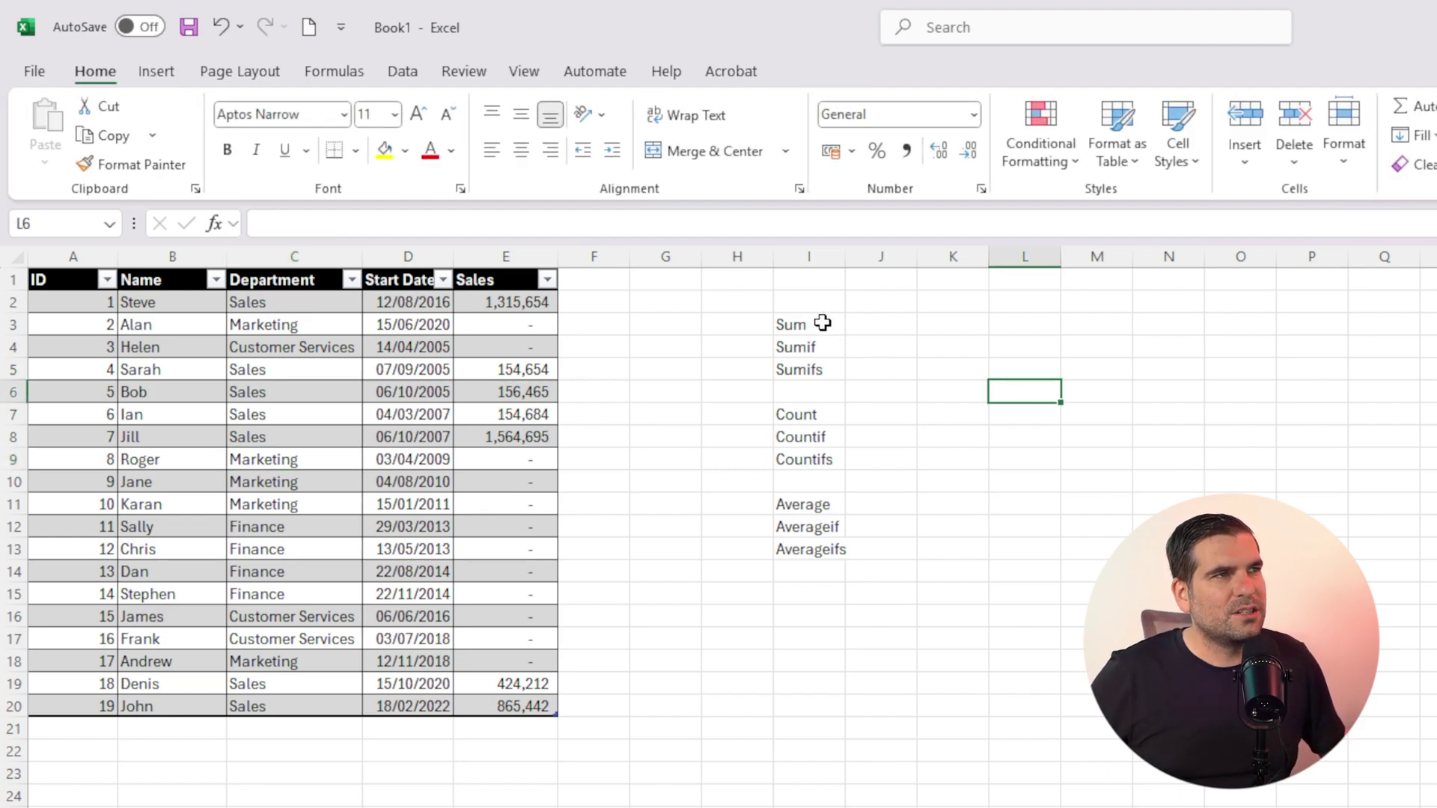
pyautogui.moveTo(824, 324); pyautogui.dragTo(830, 368)
pyautogui.click(894, 464)
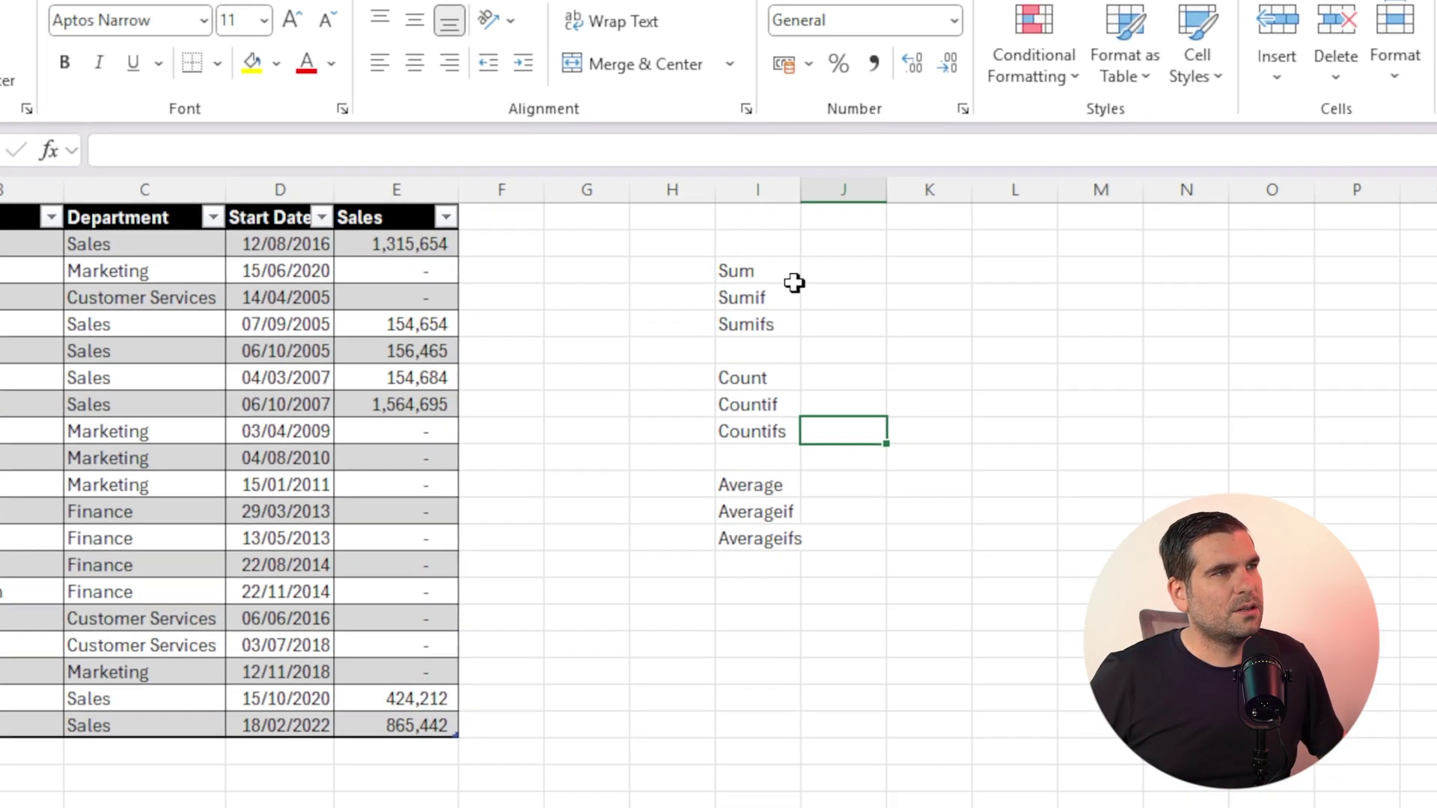
pyautogui.moveTo(835, 331); pyautogui.dragTo(835, 547)
pyautogui.click(873, 525)
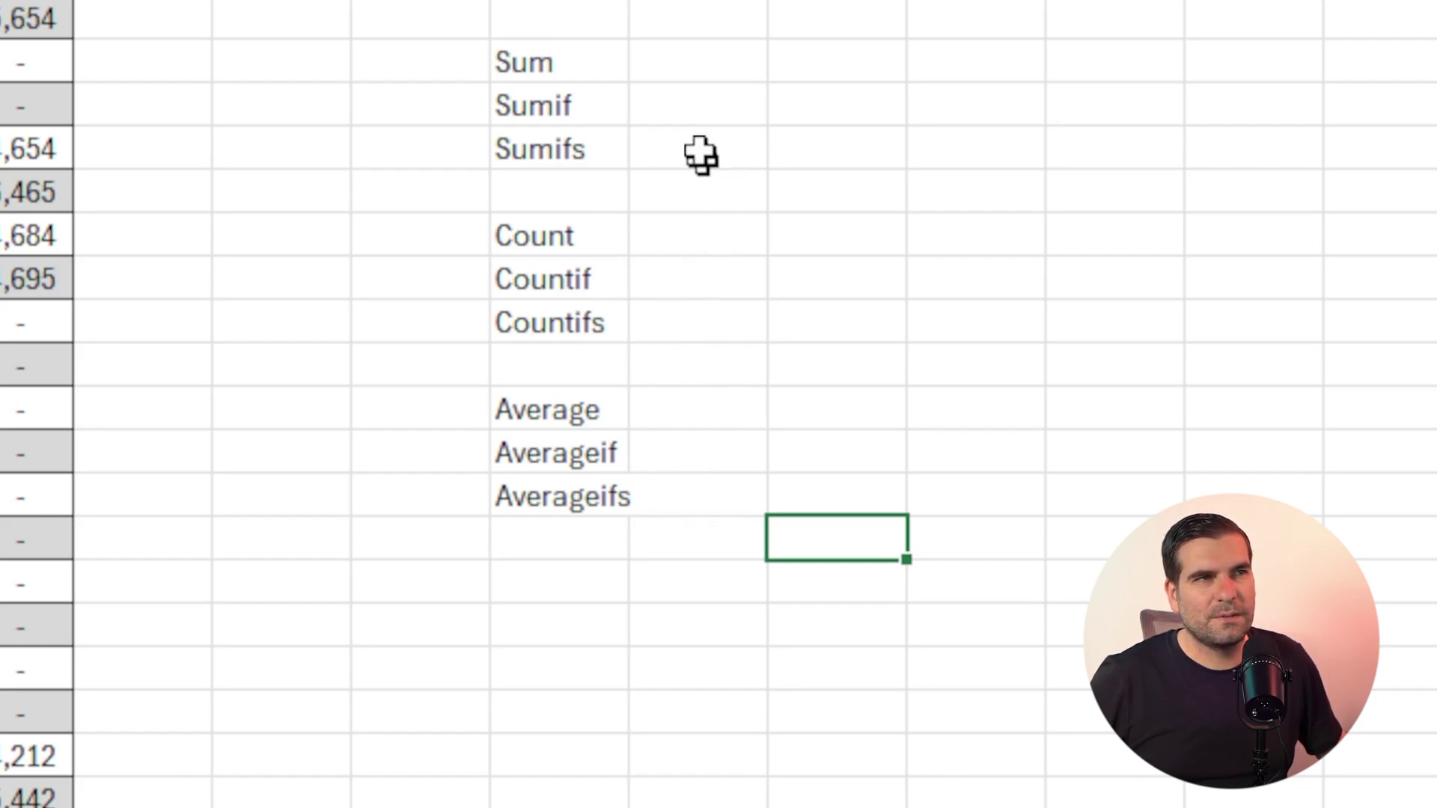
pyautogui.click(656, 58)
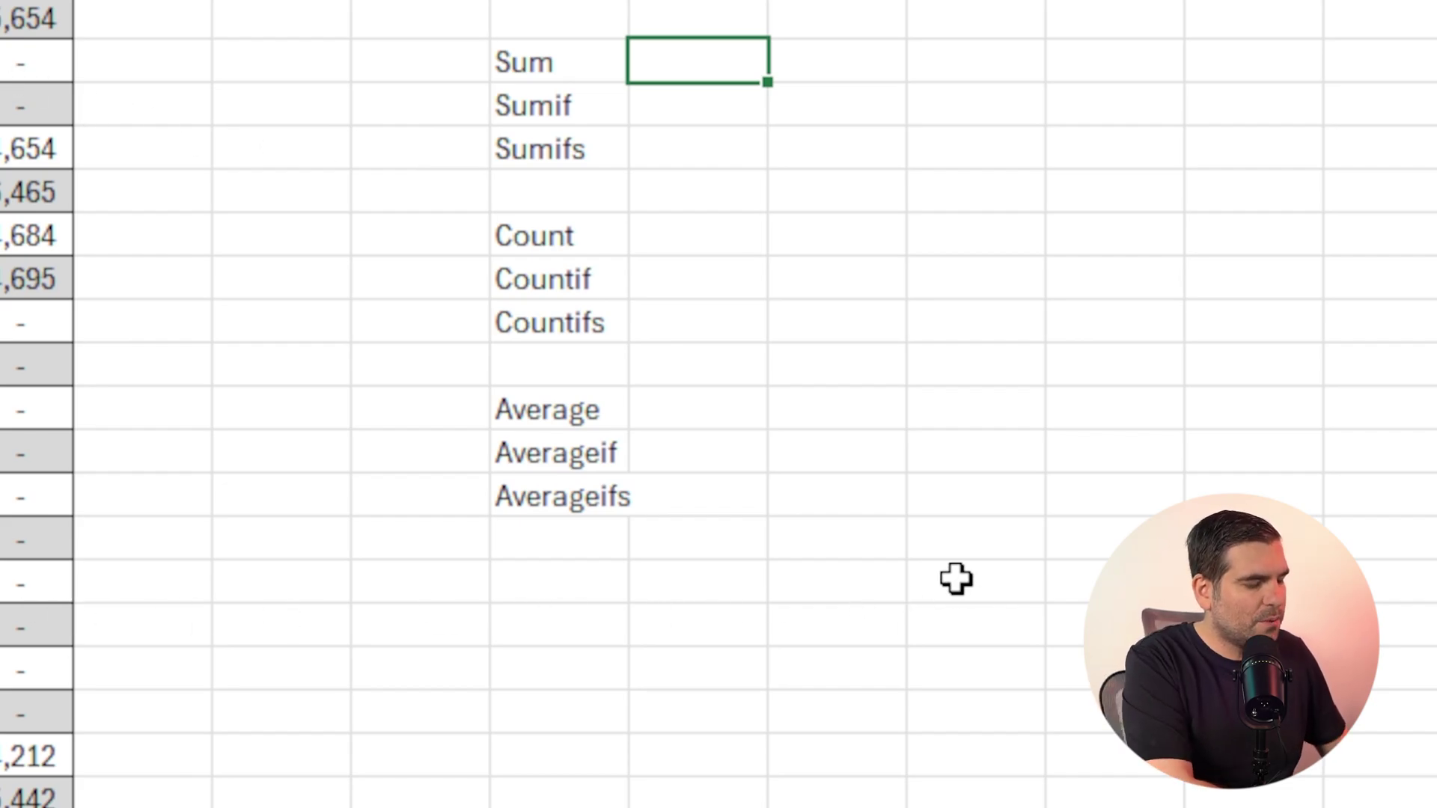
# - Type =sum( in J3, drag over the Sales column, then delete the inserted reference
pyautogui.write('=sum(')
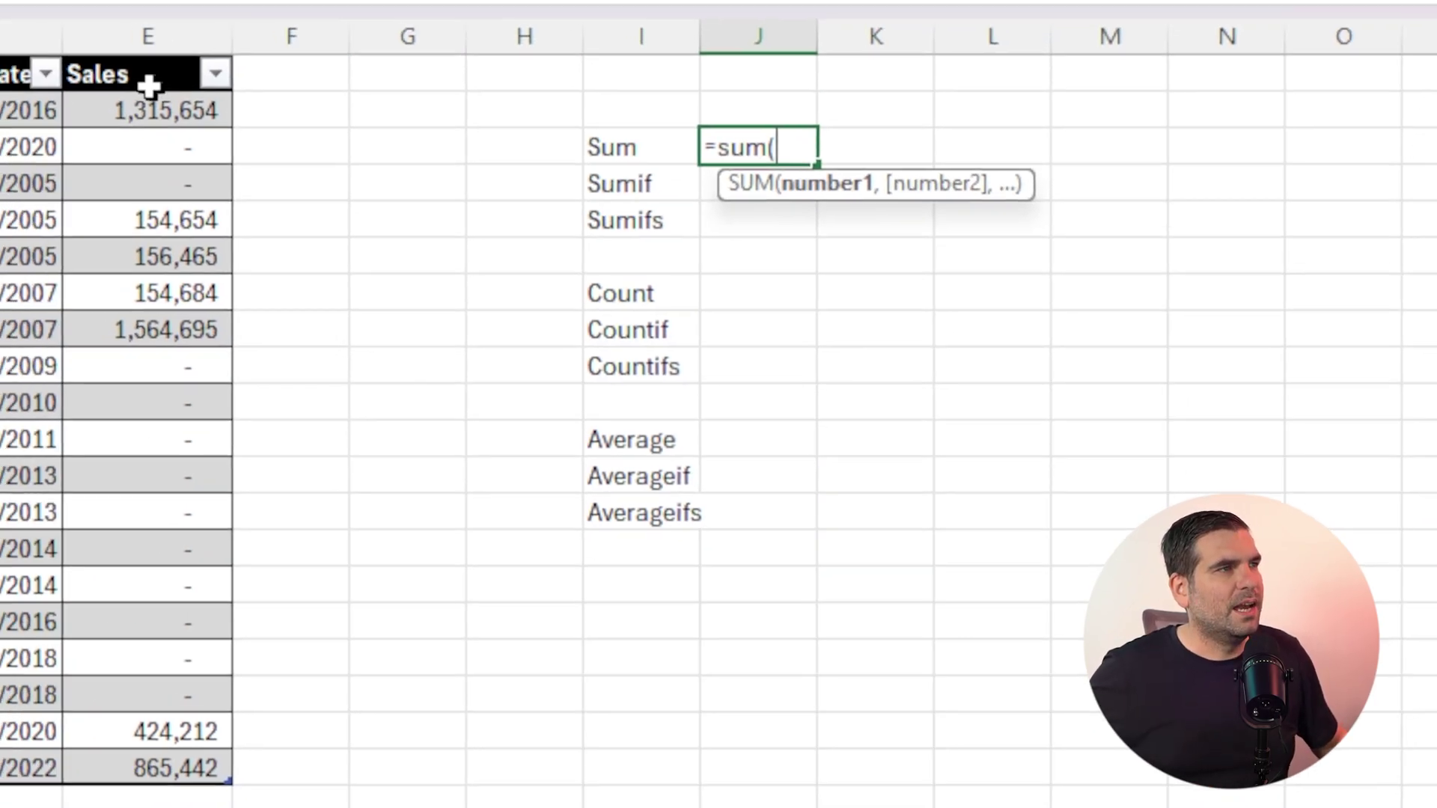
pyautogui.click(145, 106)
pyautogui.moveTo(422, 271); pyautogui.dragTo(443, 719)
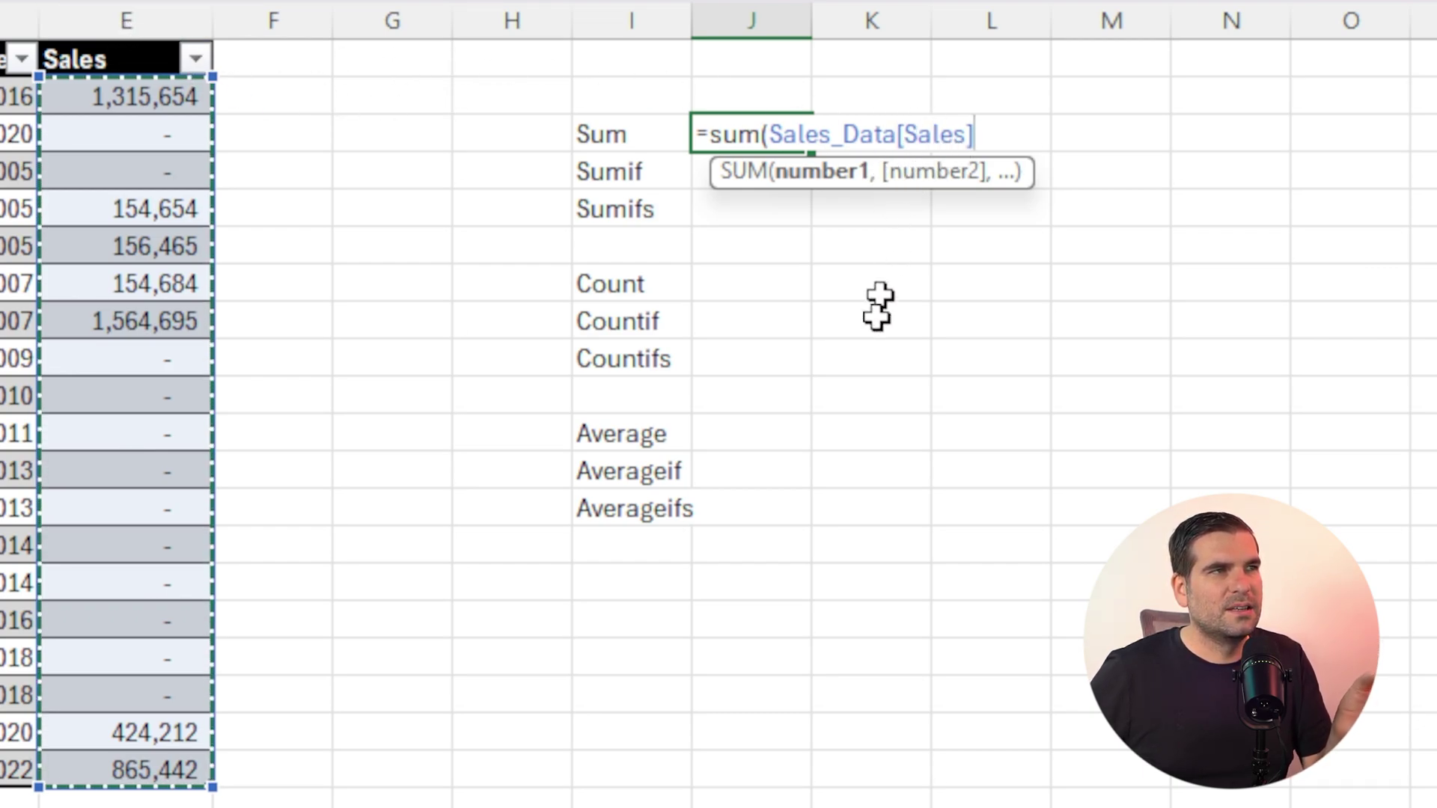
pyautogui.press('BackSpace')
pyautogui.press('BackSpace')
pyautogui.press('BackSpace')
pyautogui.press('BackSpace')
pyautogui.press('BackSpace')
pyautogui.press('BackSpace')
pyautogui.press('BackSpace')
pyautogui.press('BackSpace')
pyautogui.press('BackSpace')
pyautogui.press('BackSpace')
pyautogui.press('BackSpace')
pyautogui.press('BackSpace')
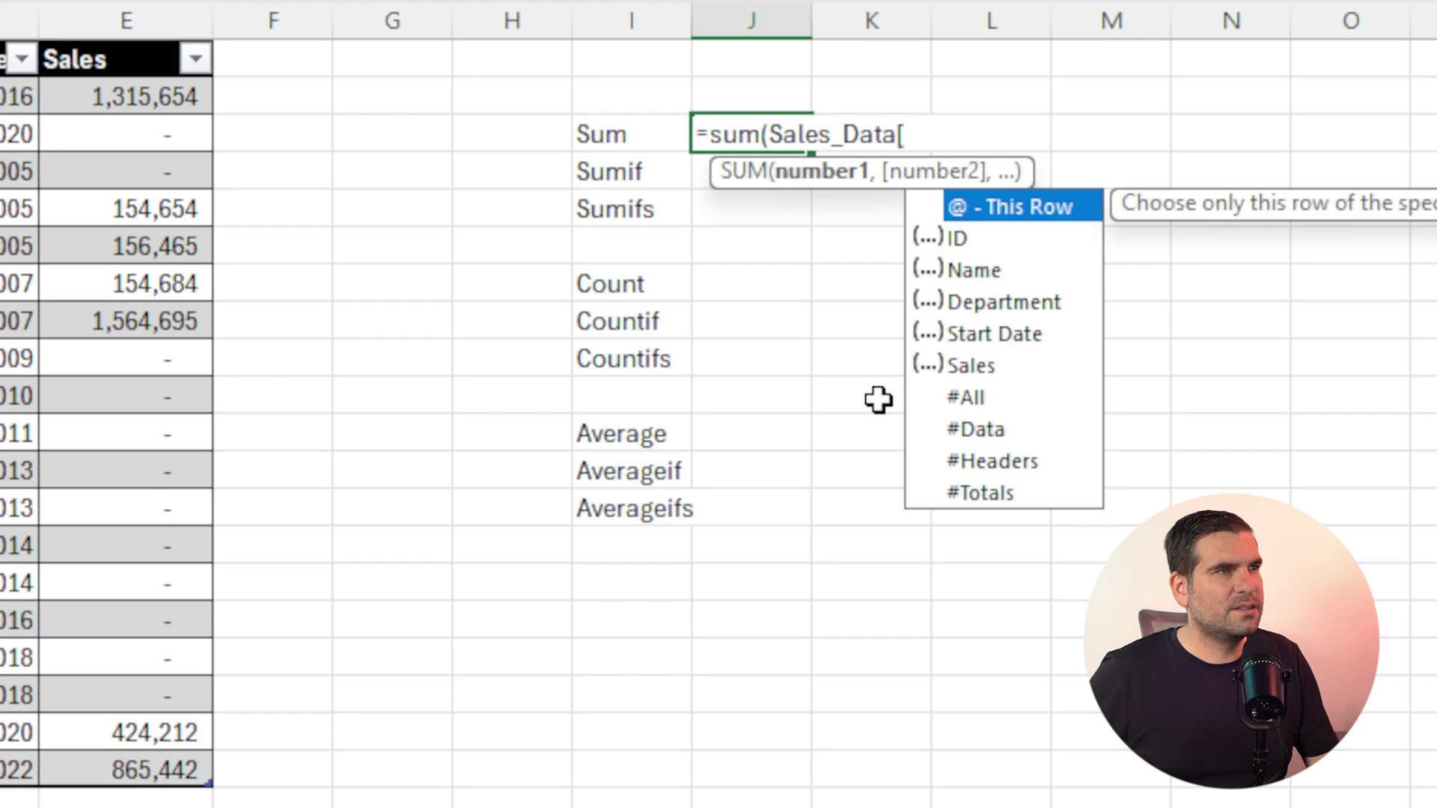
# - Build =sum(Sales_Data[Sales]) from autocomplete suggestions and commit it, giving 4,635,806
pyautogui.press('BackSpace')
pyautogui.press('BackSpace')
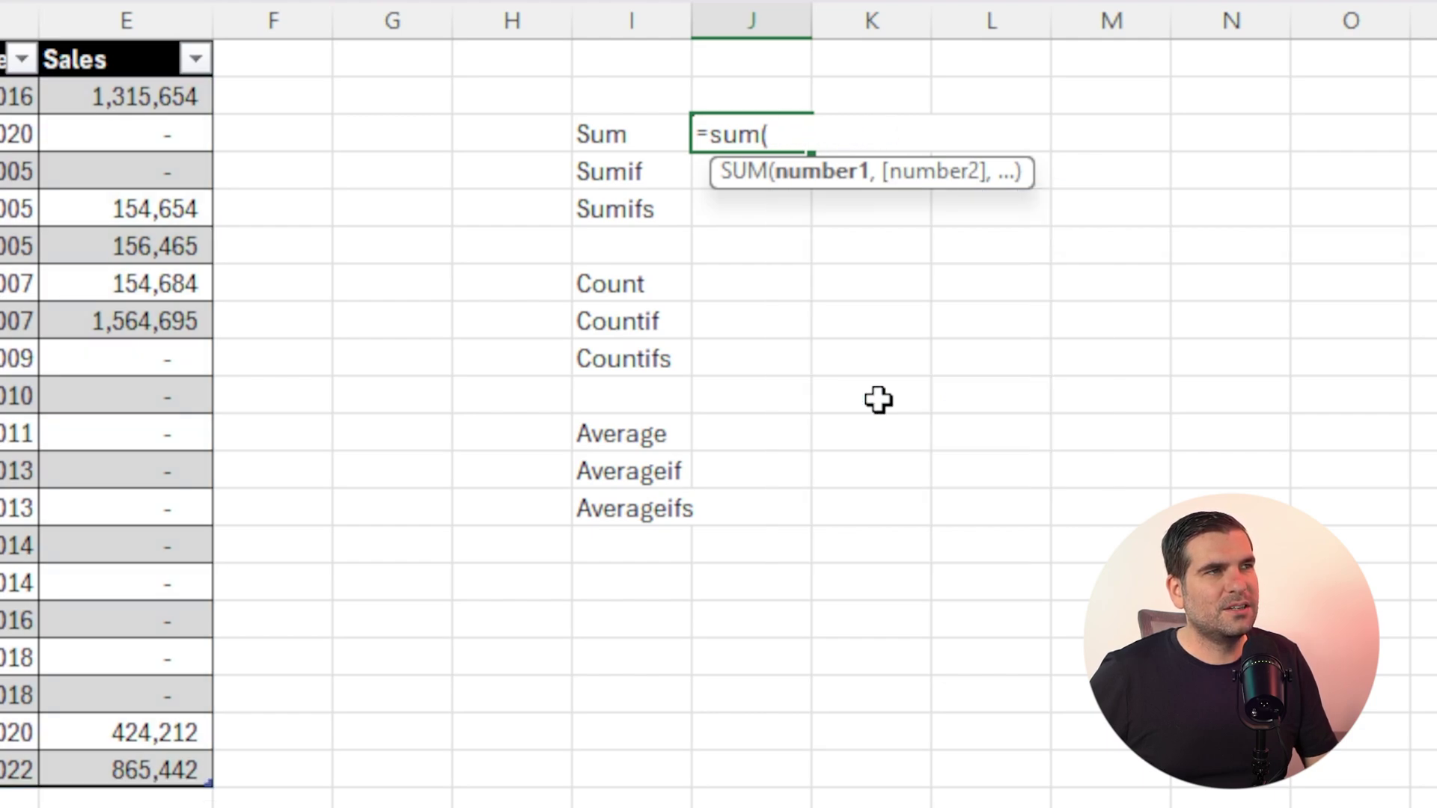
pyautogui.write('sales')
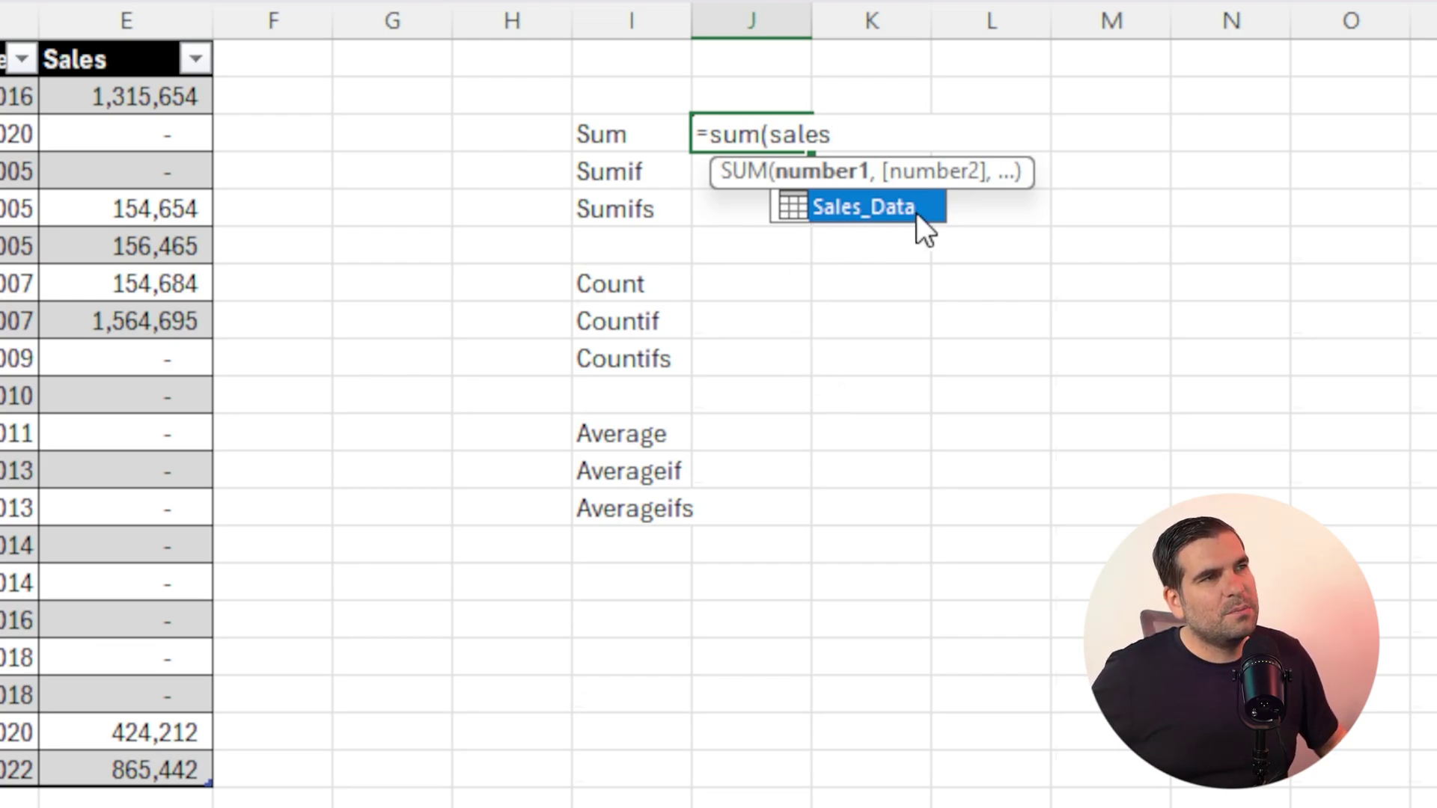
pyautogui.click(871, 212)
pyautogui.doubleClick(871, 212)
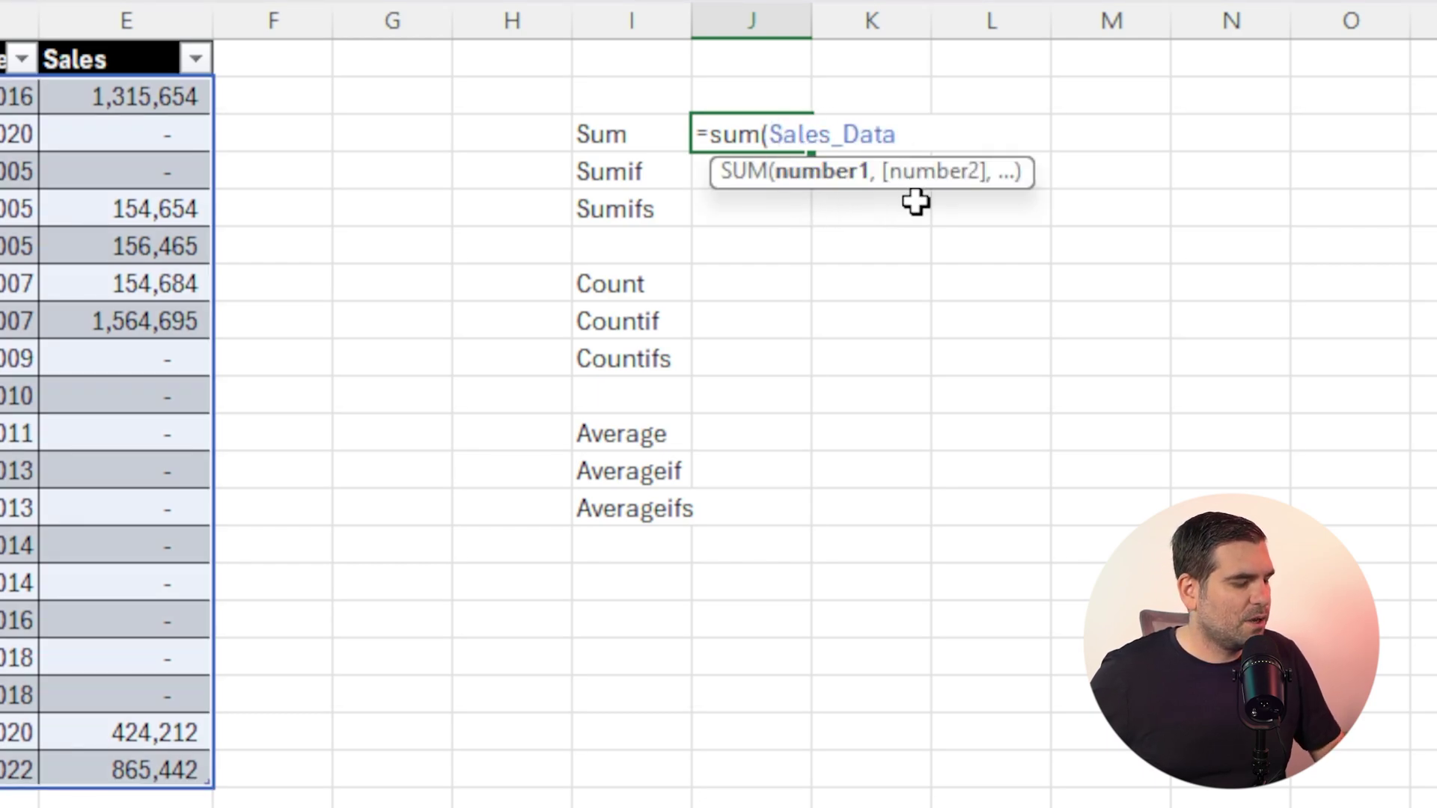
pyautogui.write('[')
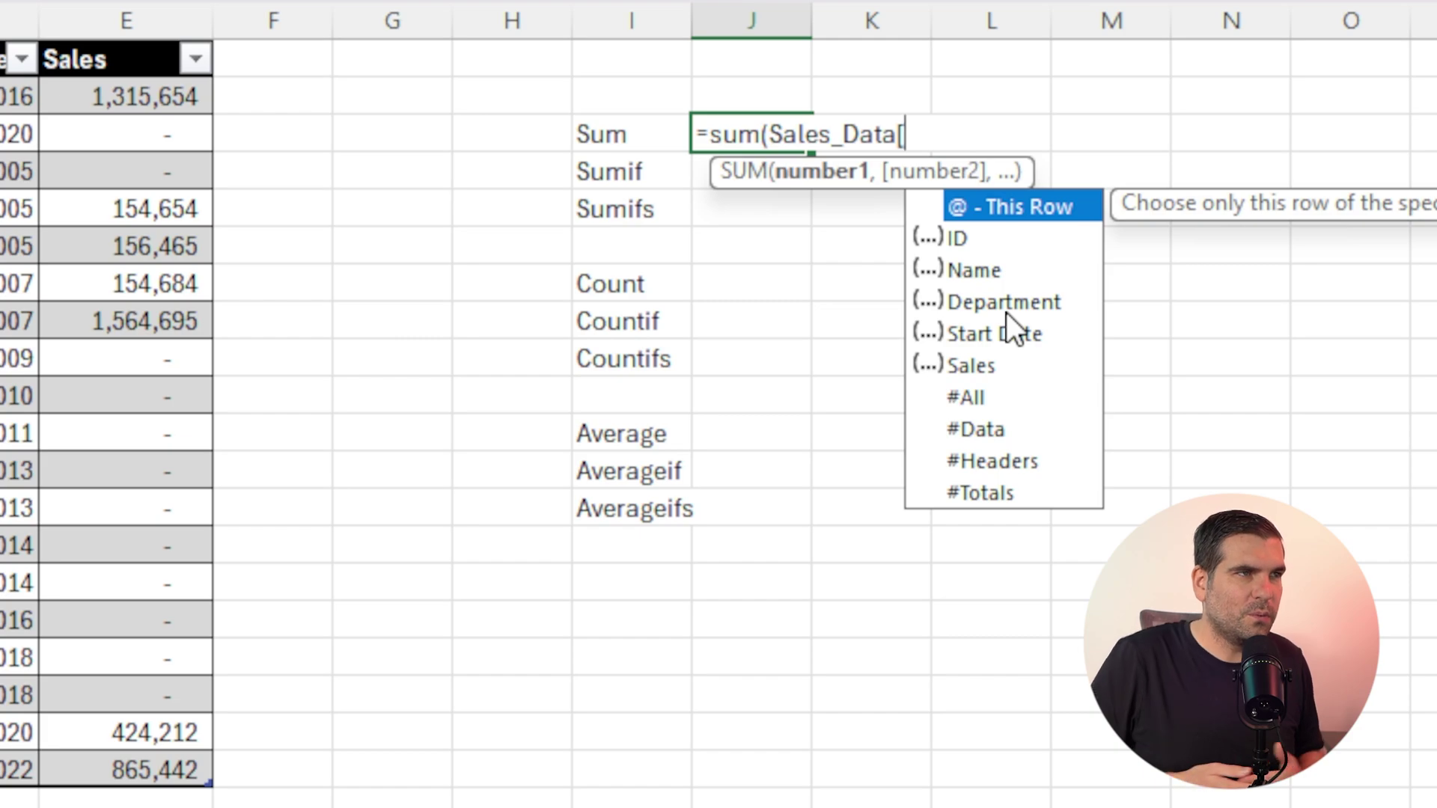
pyautogui.write('sale')
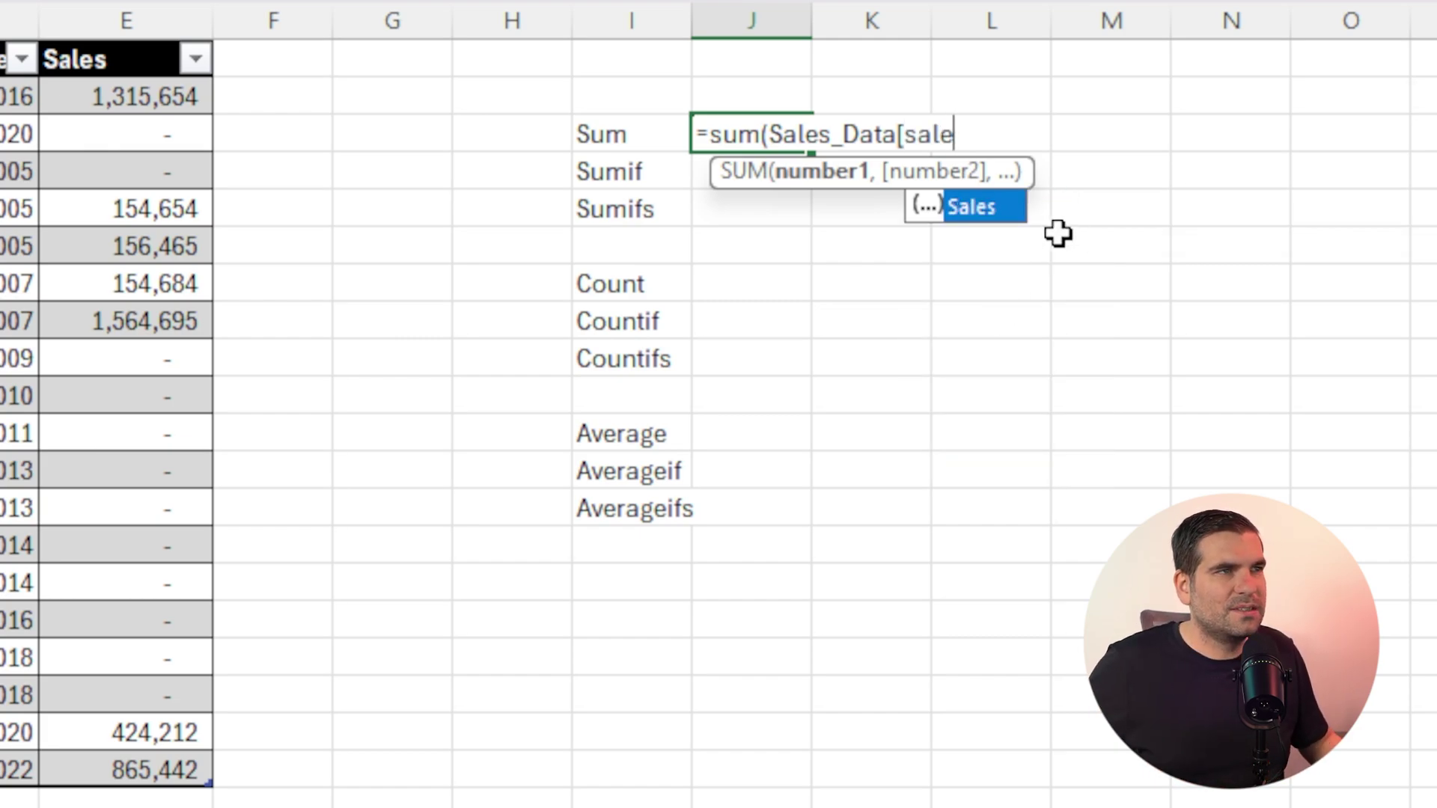
pyautogui.doubleClick(973, 205)
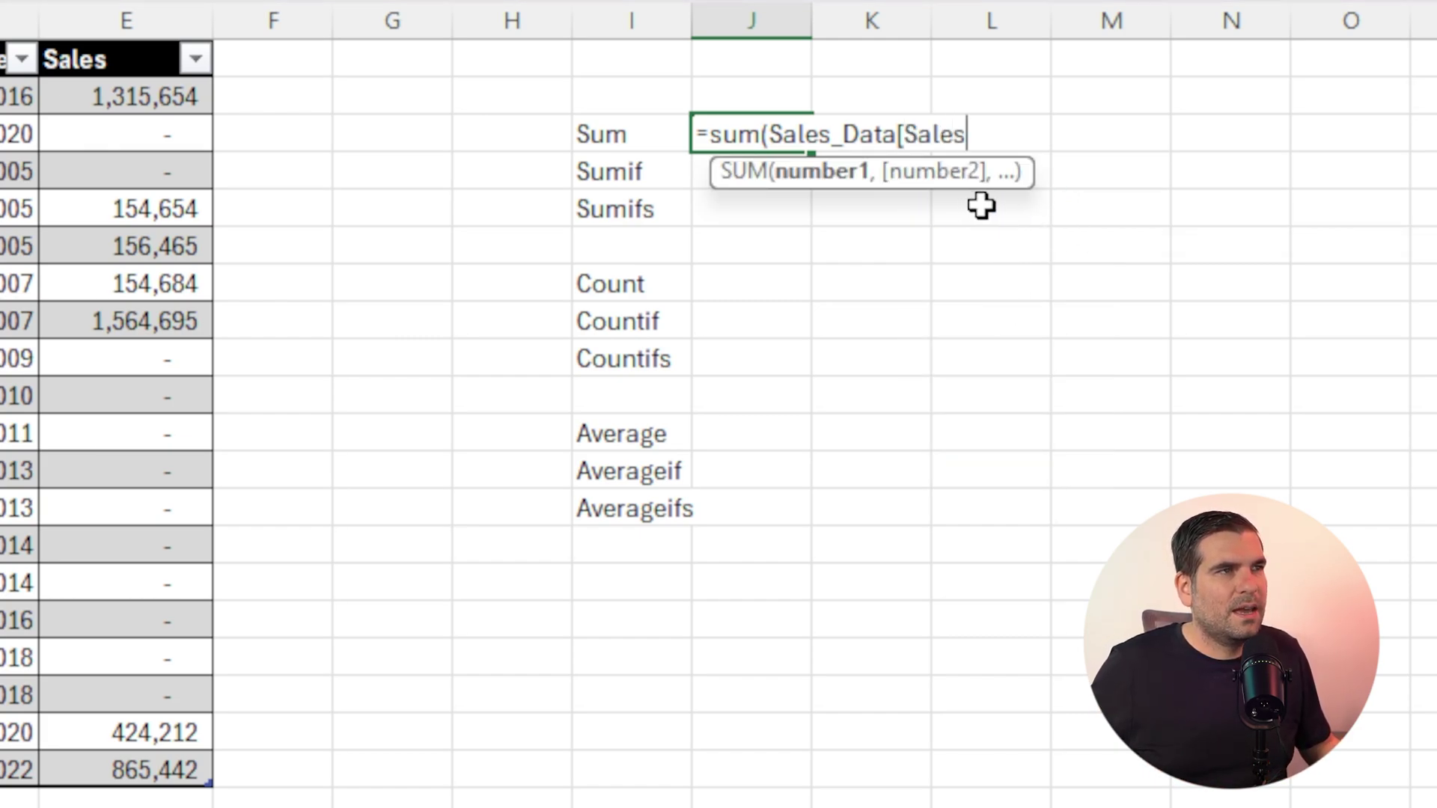
pyautogui.write(']')
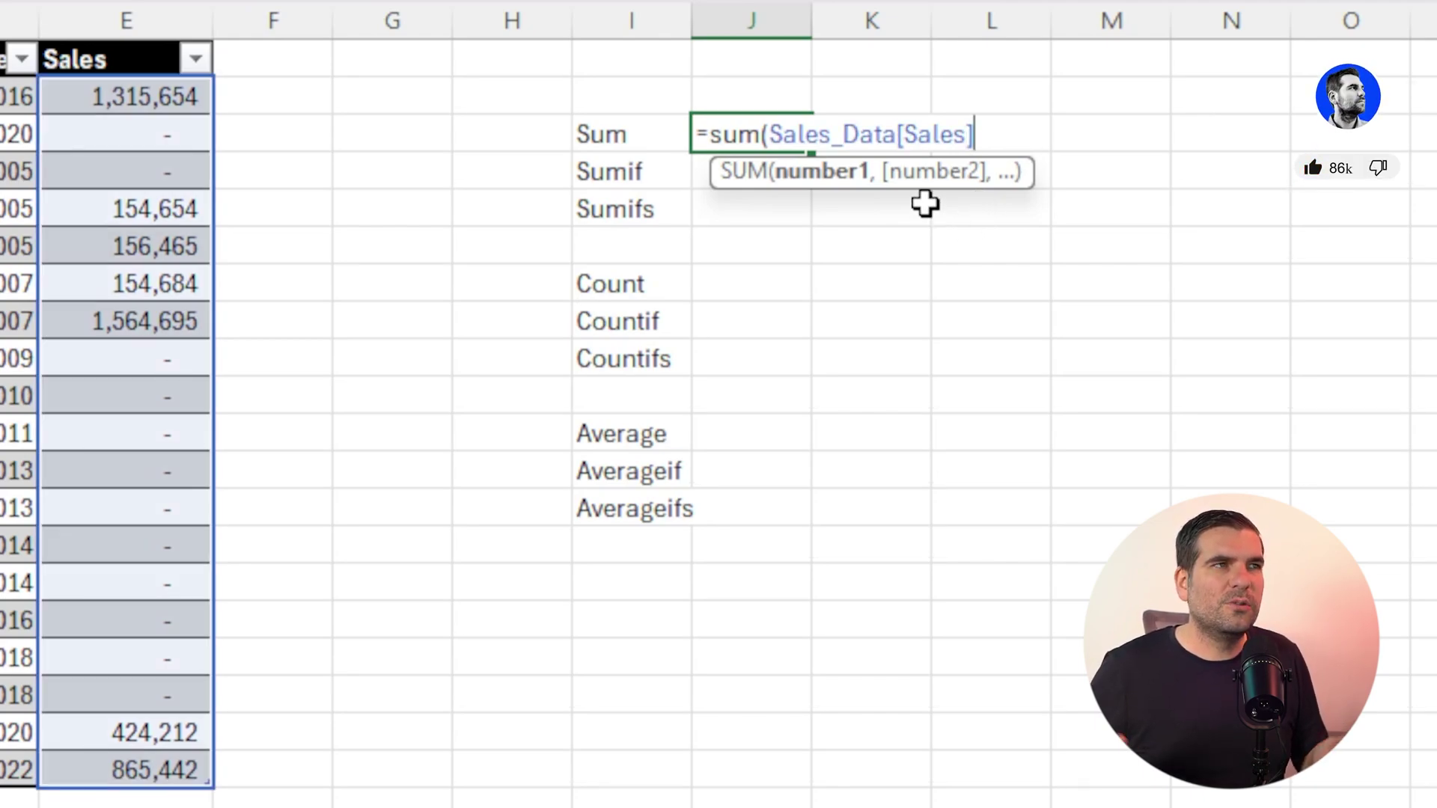
pyautogui.press('Return')
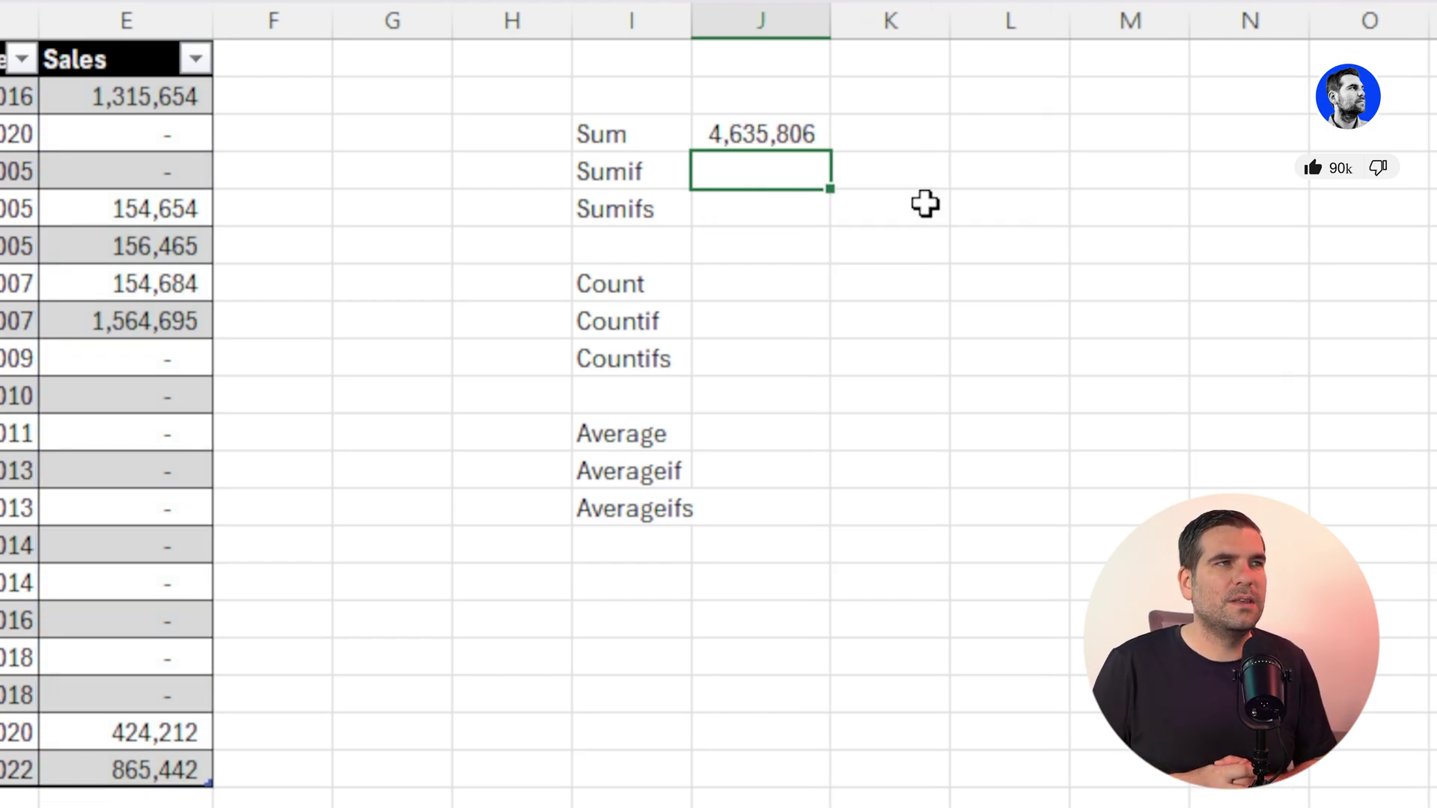
# - Enter =sumif(Sales_Data[Sales],">200000") beside Sumif, returning 4170003
pyautogui.write('=')
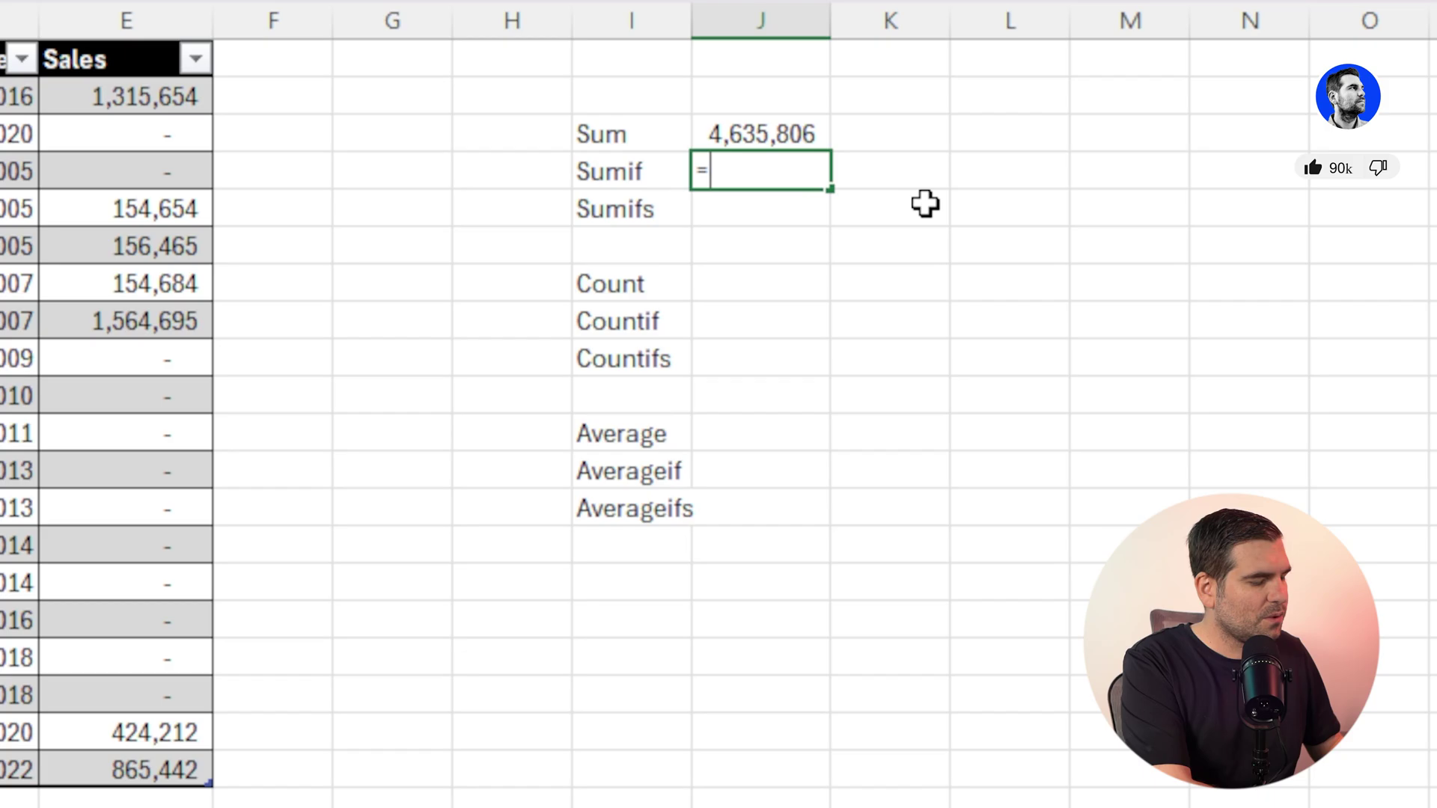
pyautogui.write('sumif(')
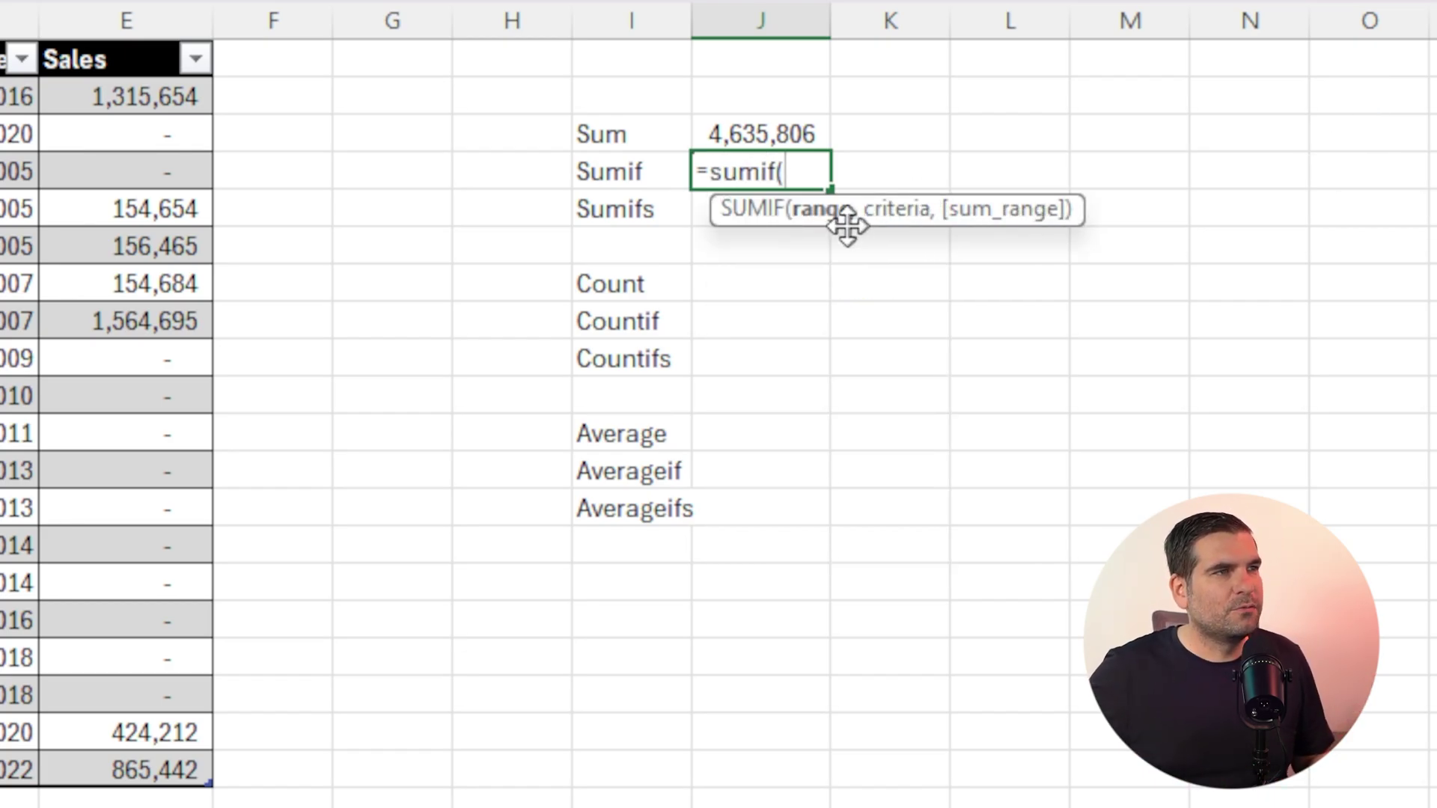
pyautogui.click(87, 36)
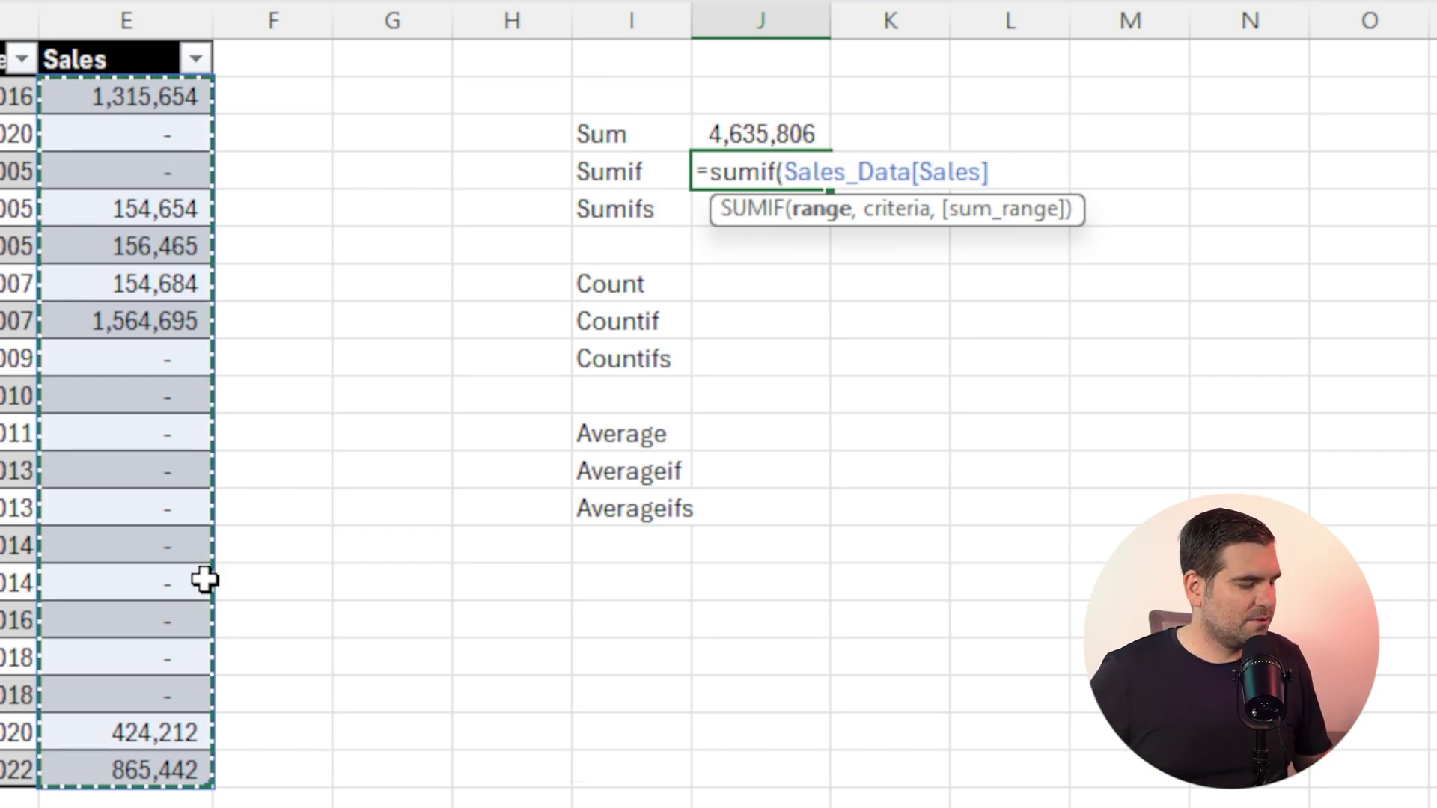
pyautogui.write(',">200000')
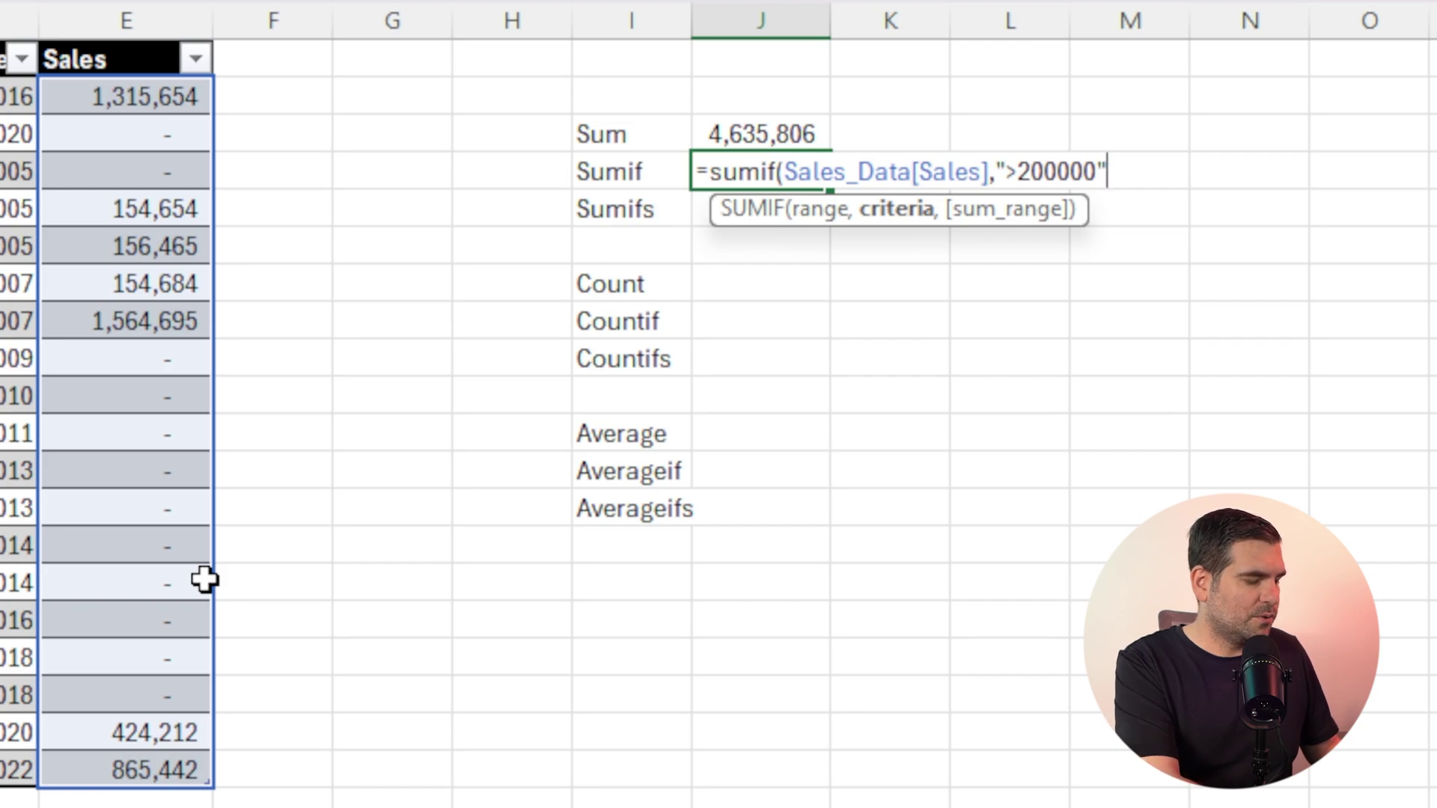
pyautogui.write(',')
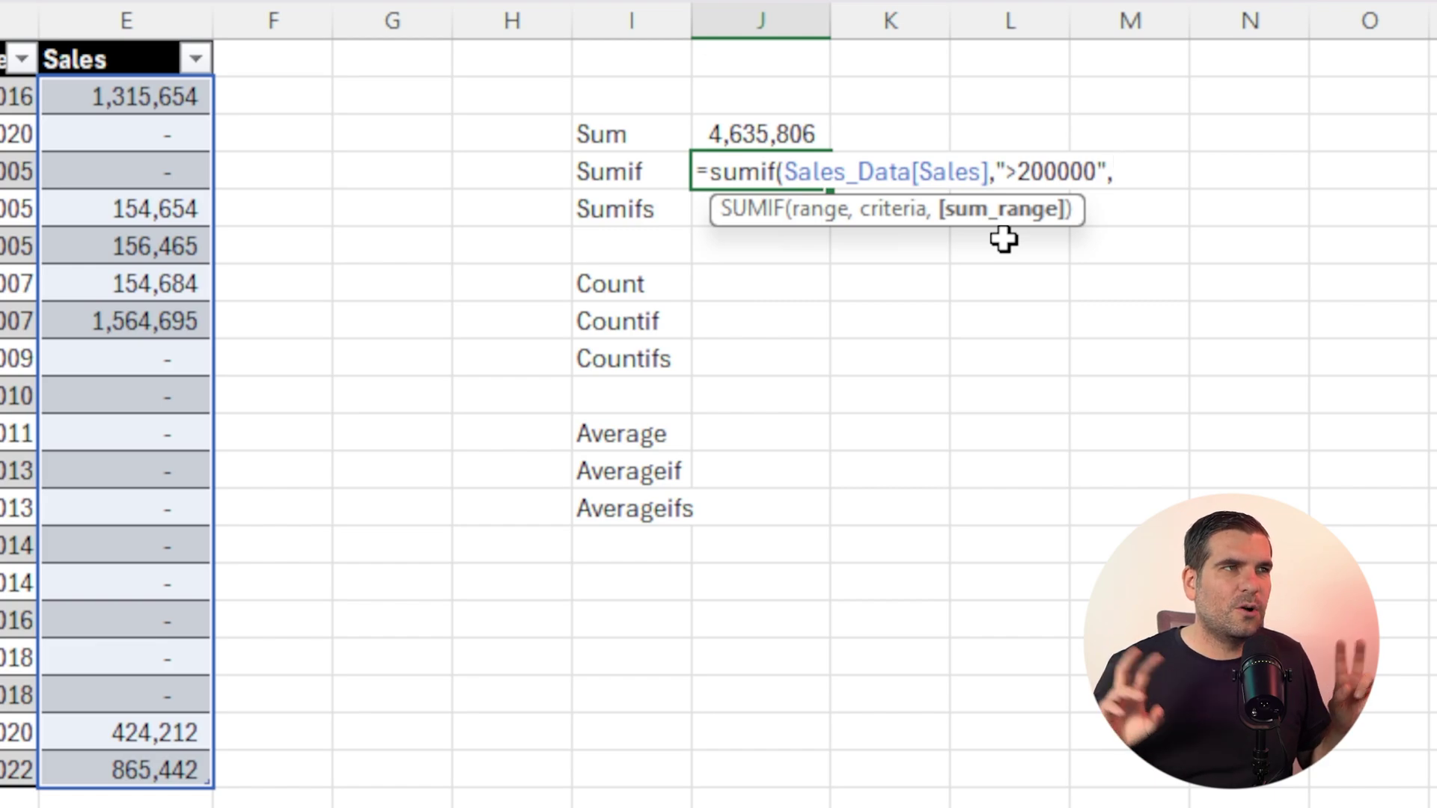
pyautogui.press('BackSpace')
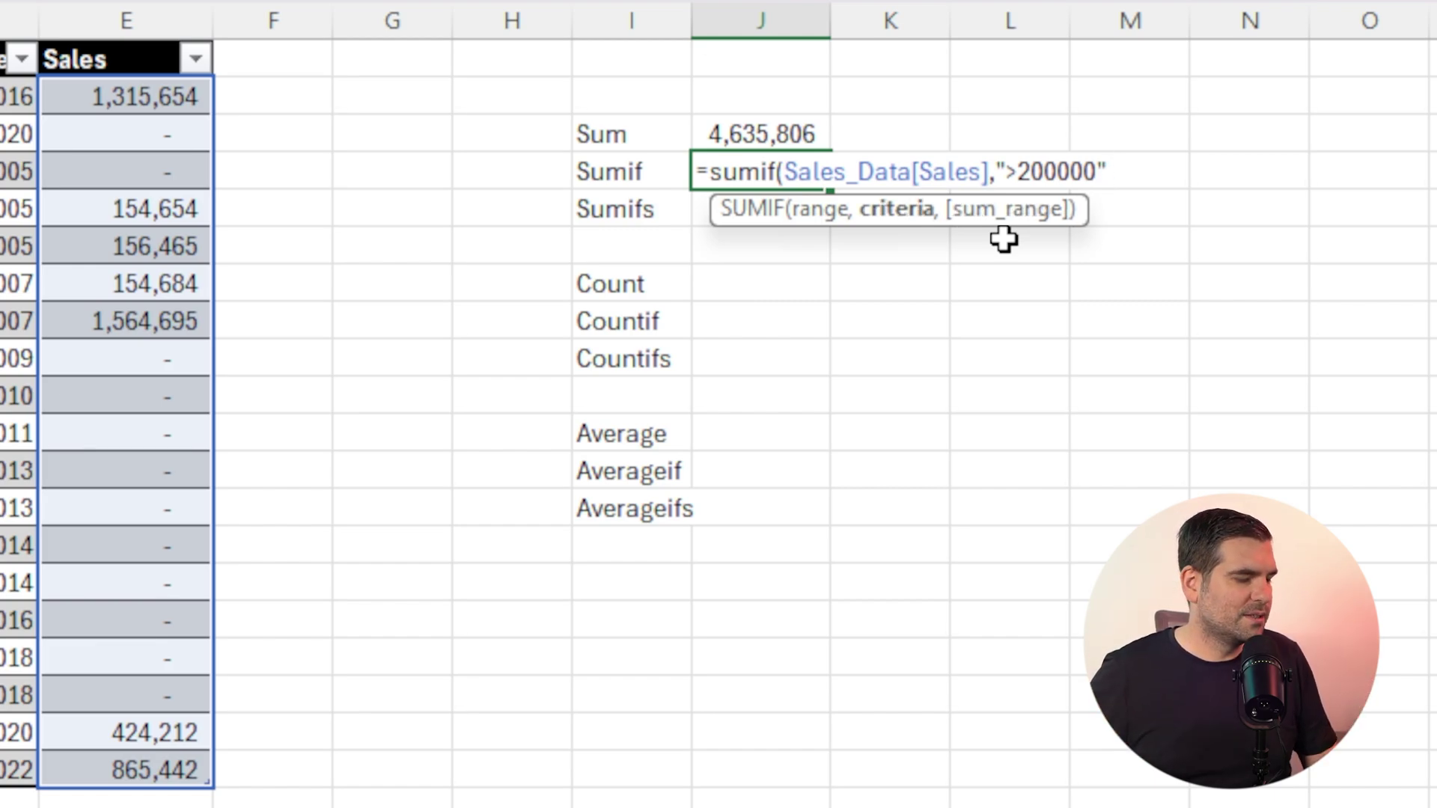
pyautogui.write(')')
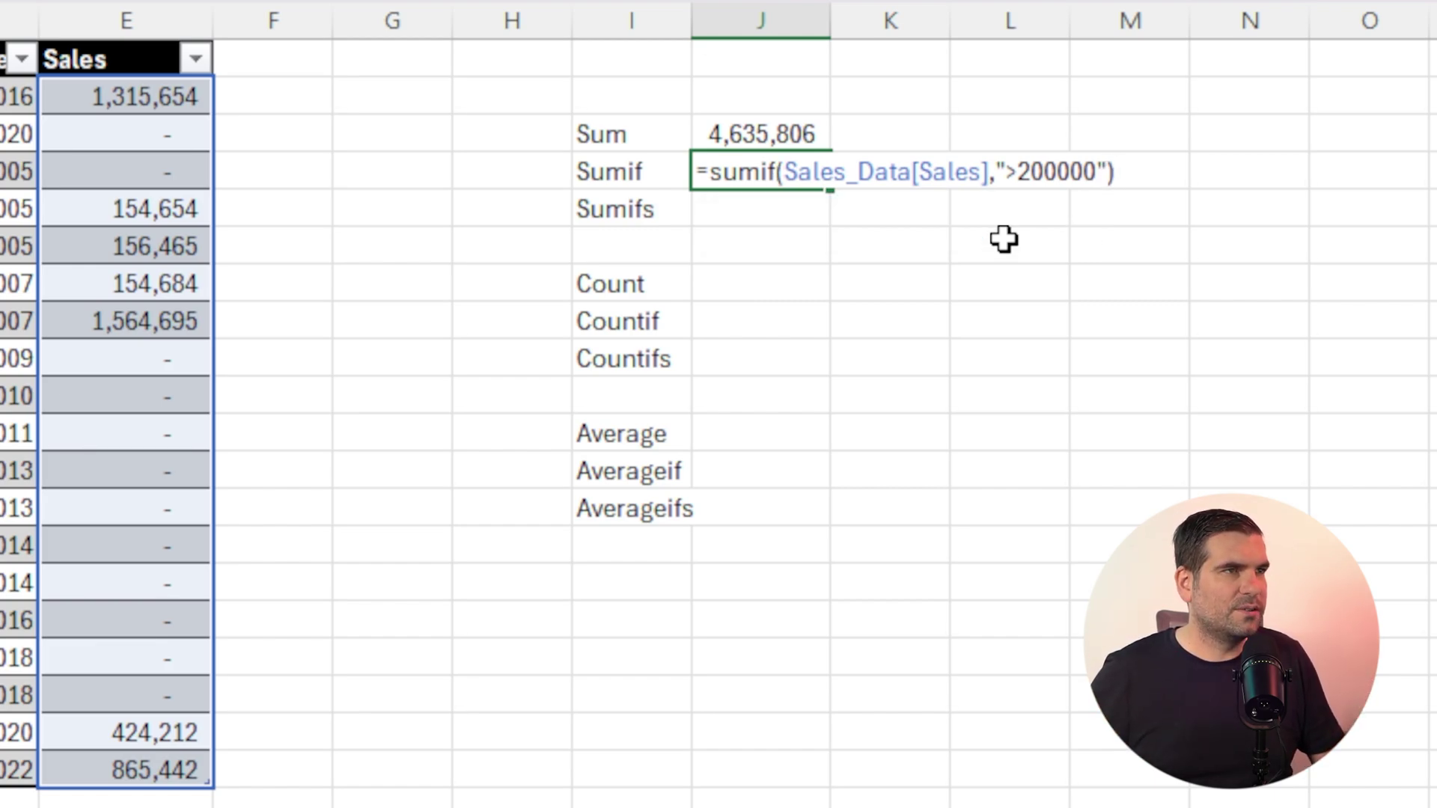
pyautogui.press('Return')
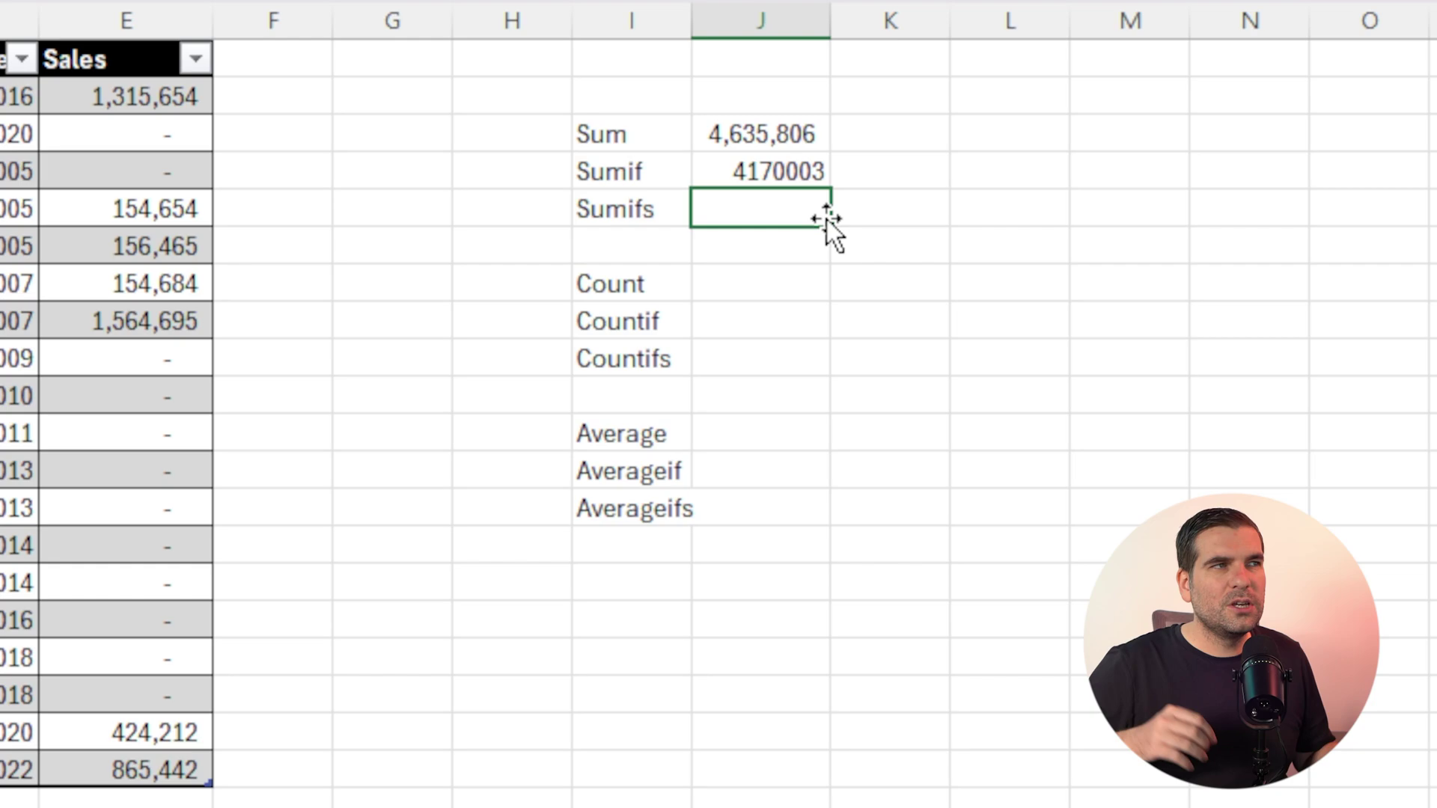
# - Enter =sumifs(Sales_Data[Sales],C:C,"Sales") beside Sumifs, which returns #VALUE!
pyautogui.write('=sumifs')
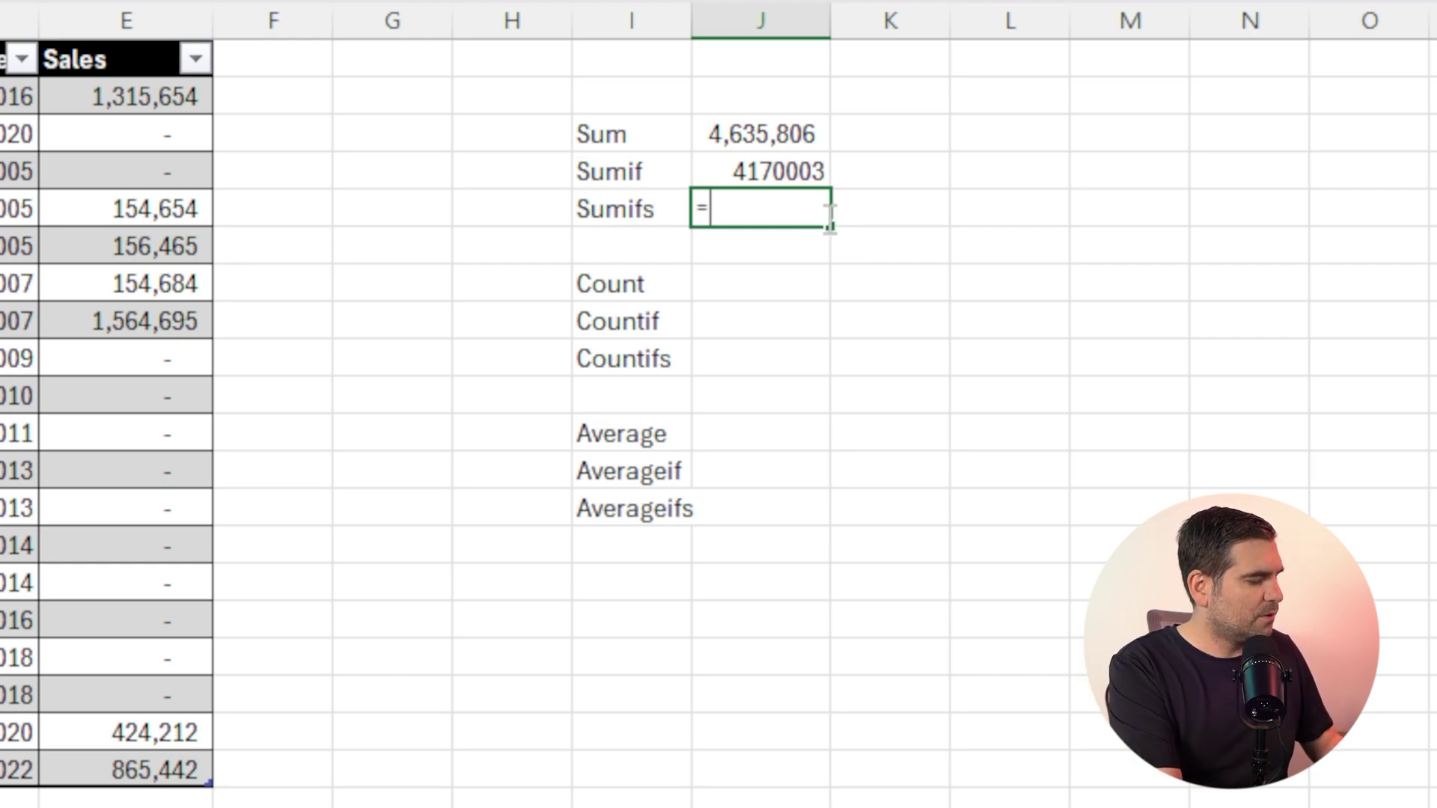
pyautogui.write('(')
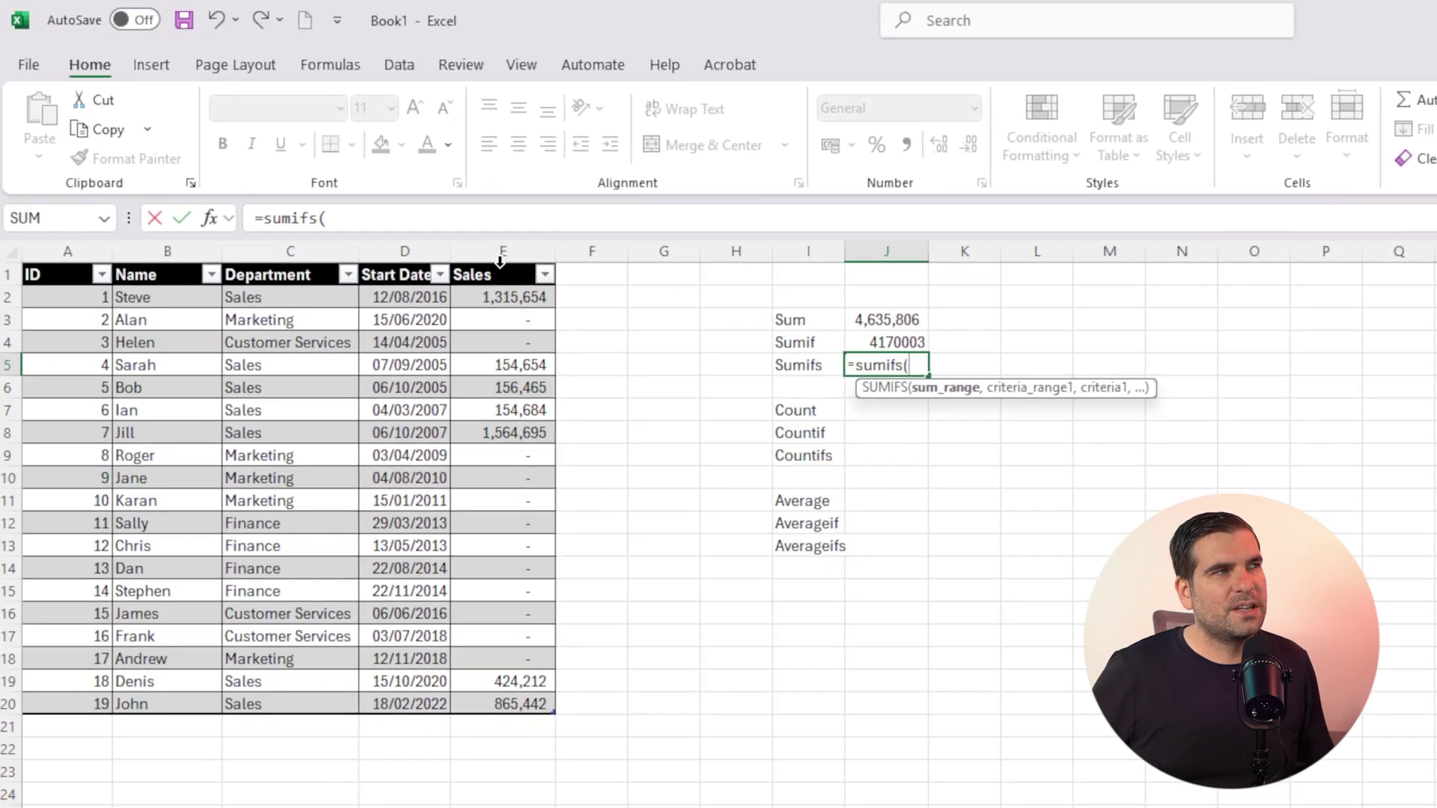
pyautogui.click(499, 262)
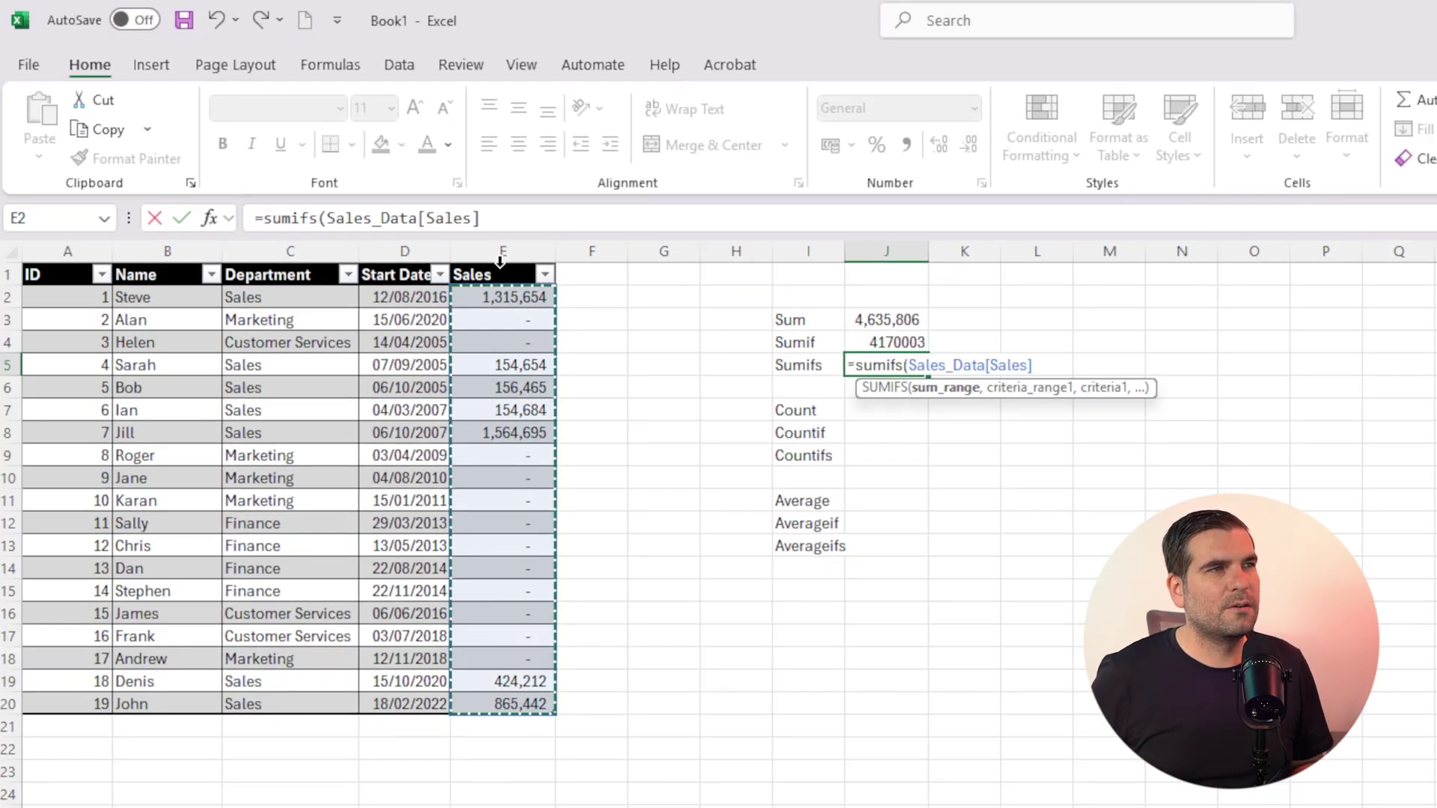
pyautogui.write(',')
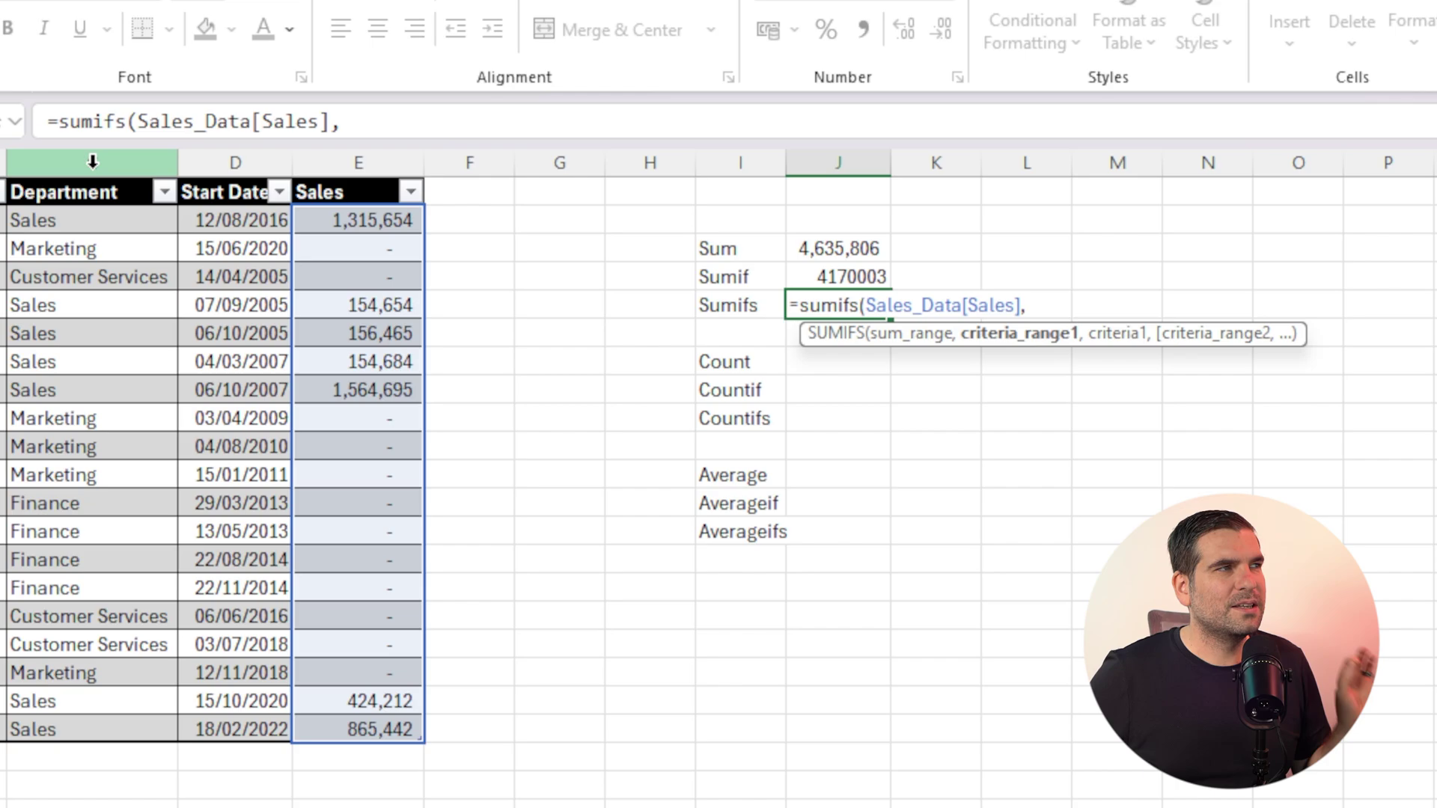
pyautogui.click(92, 162)
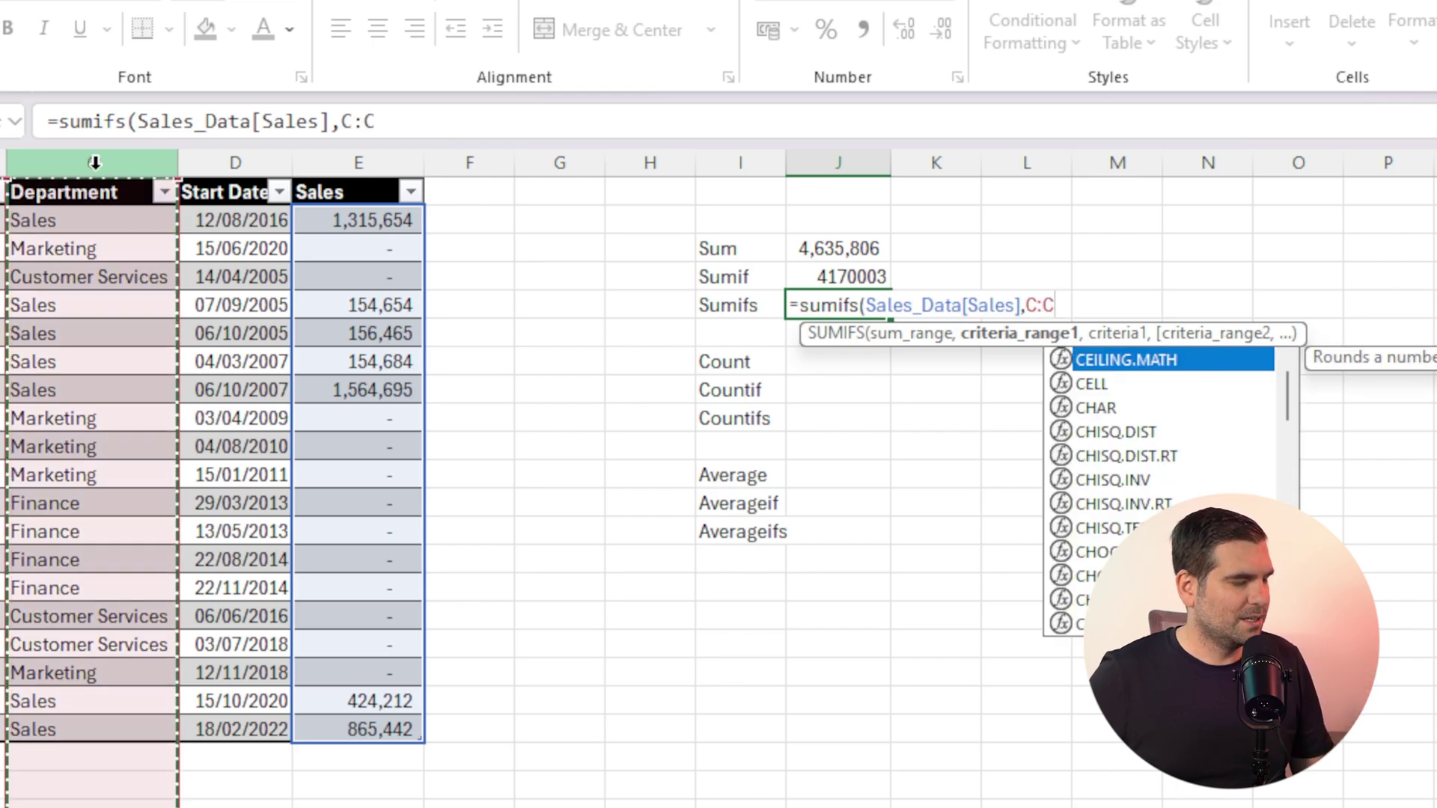
pyautogui.write(',')
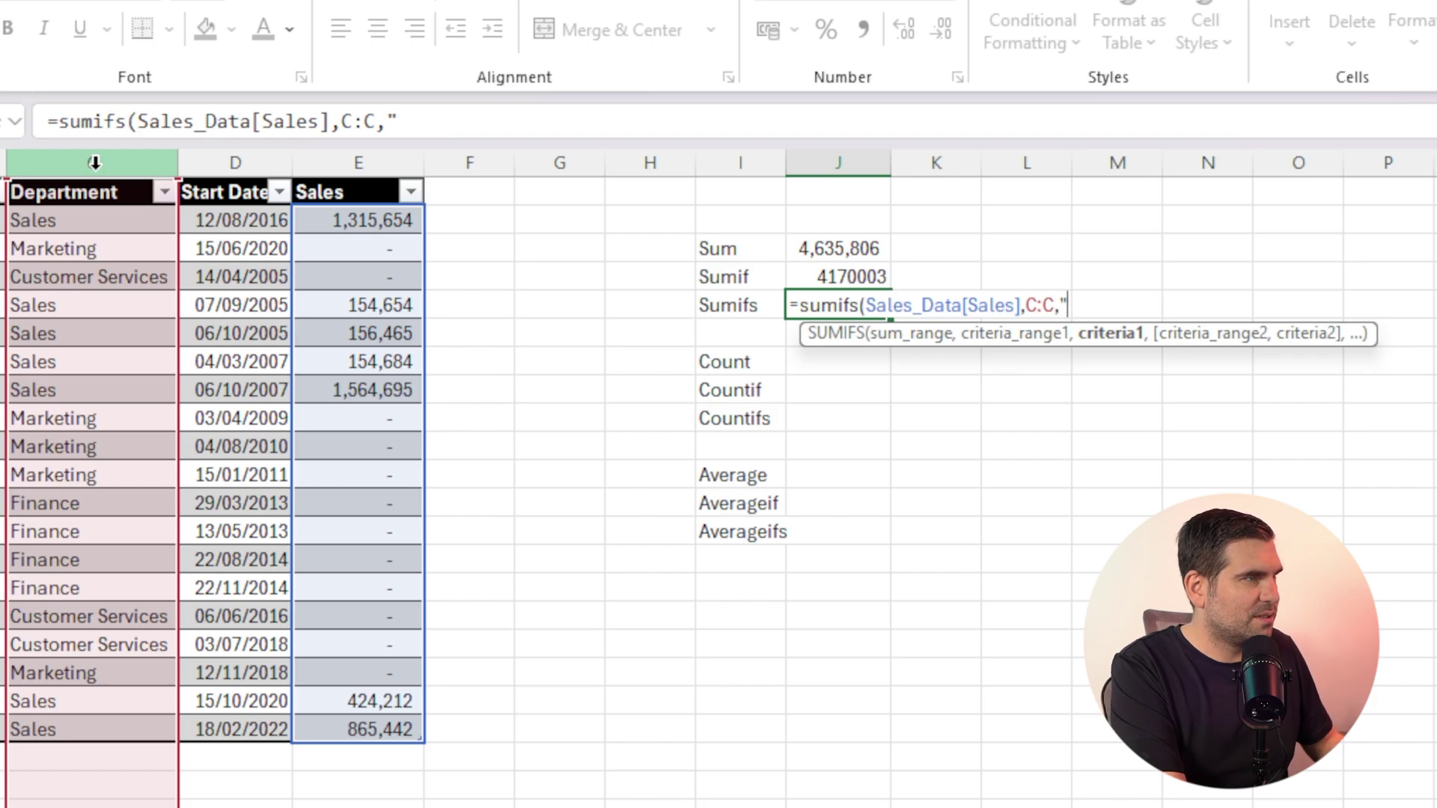
pyautogui.write('"Sales')
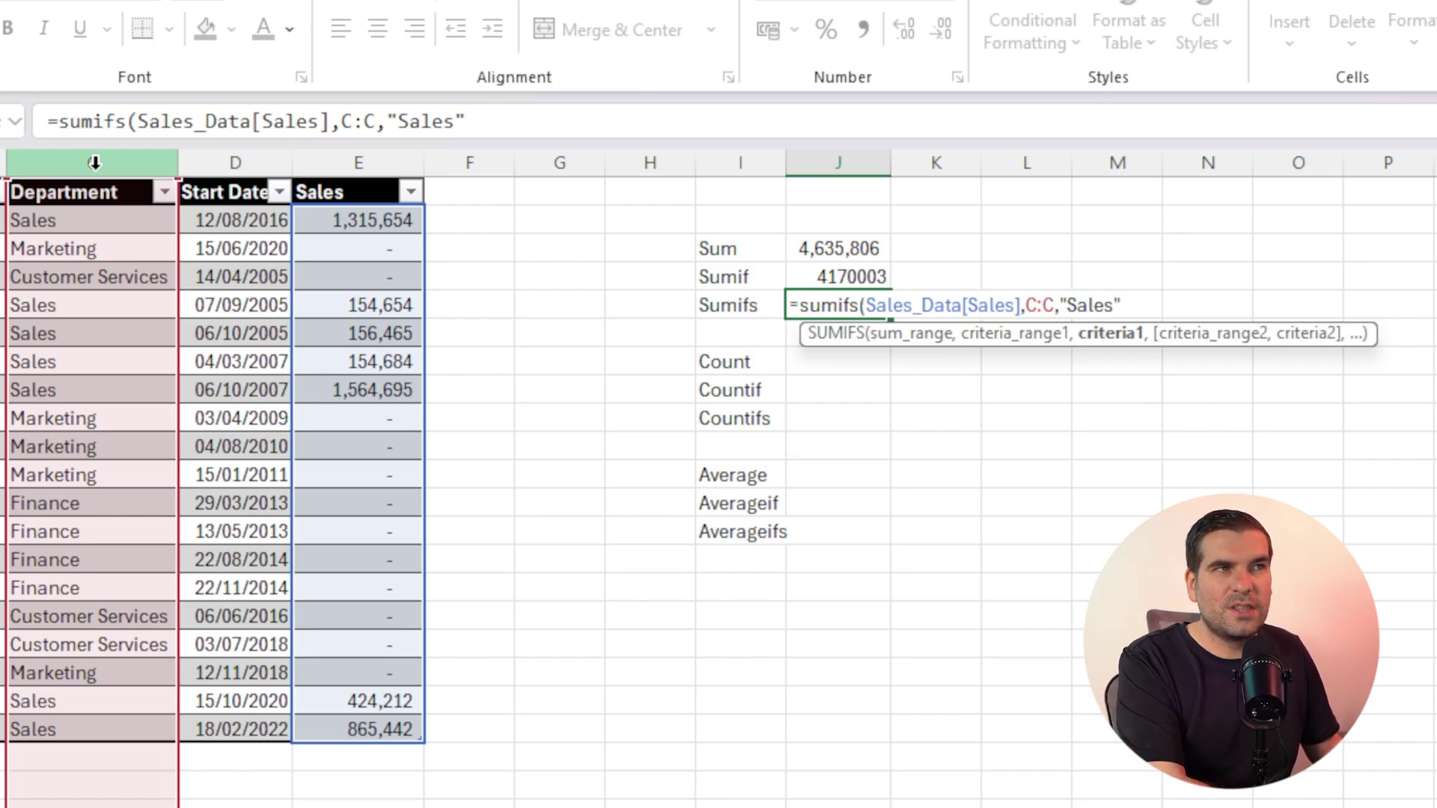
pyautogui.write(')')
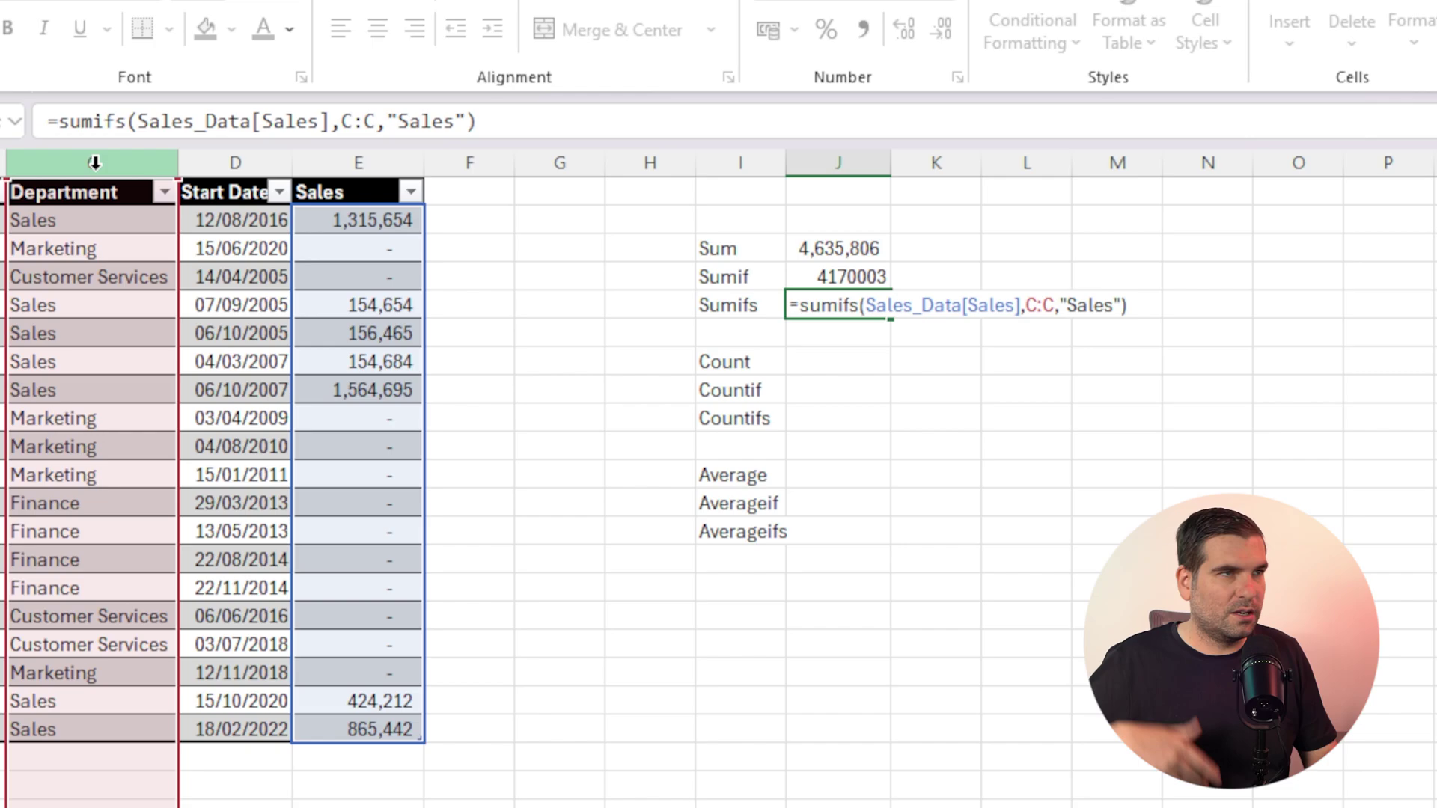
pyautogui.press('Return')
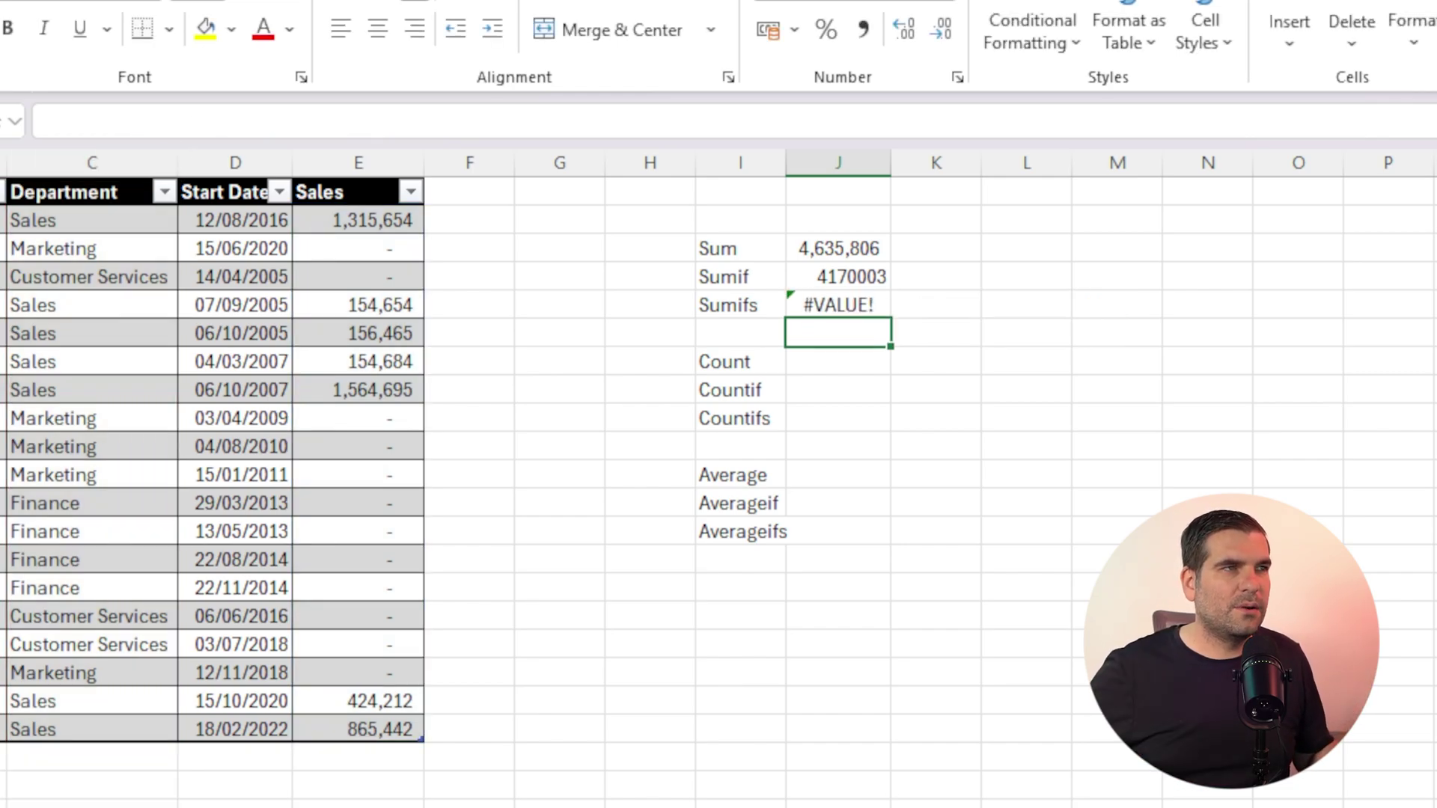
# - Swap C:C for Sales_Data[Department] in the Sumifs formula, returning 4635806
pyautogui.click(860, 306)
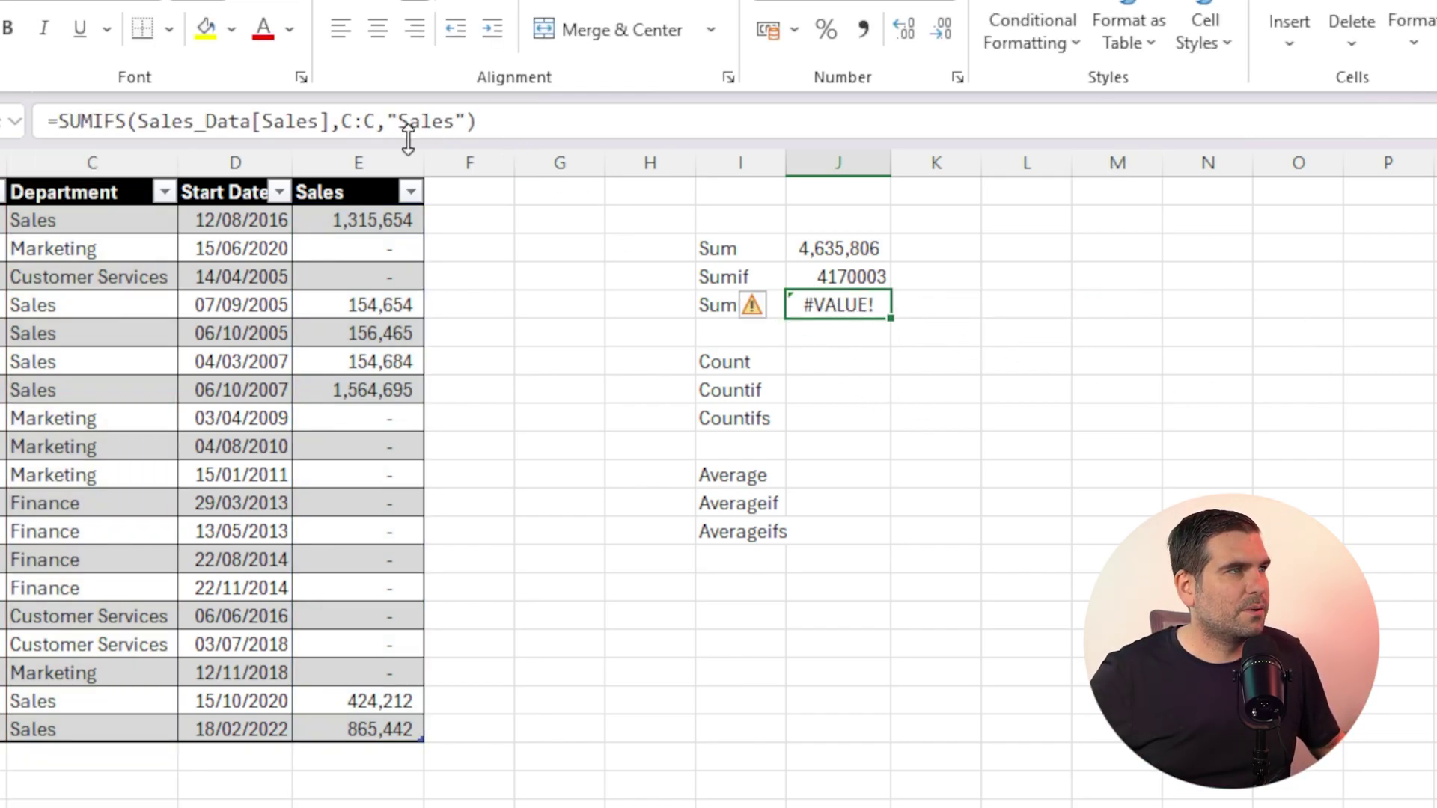
pyautogui.click(465, 121)
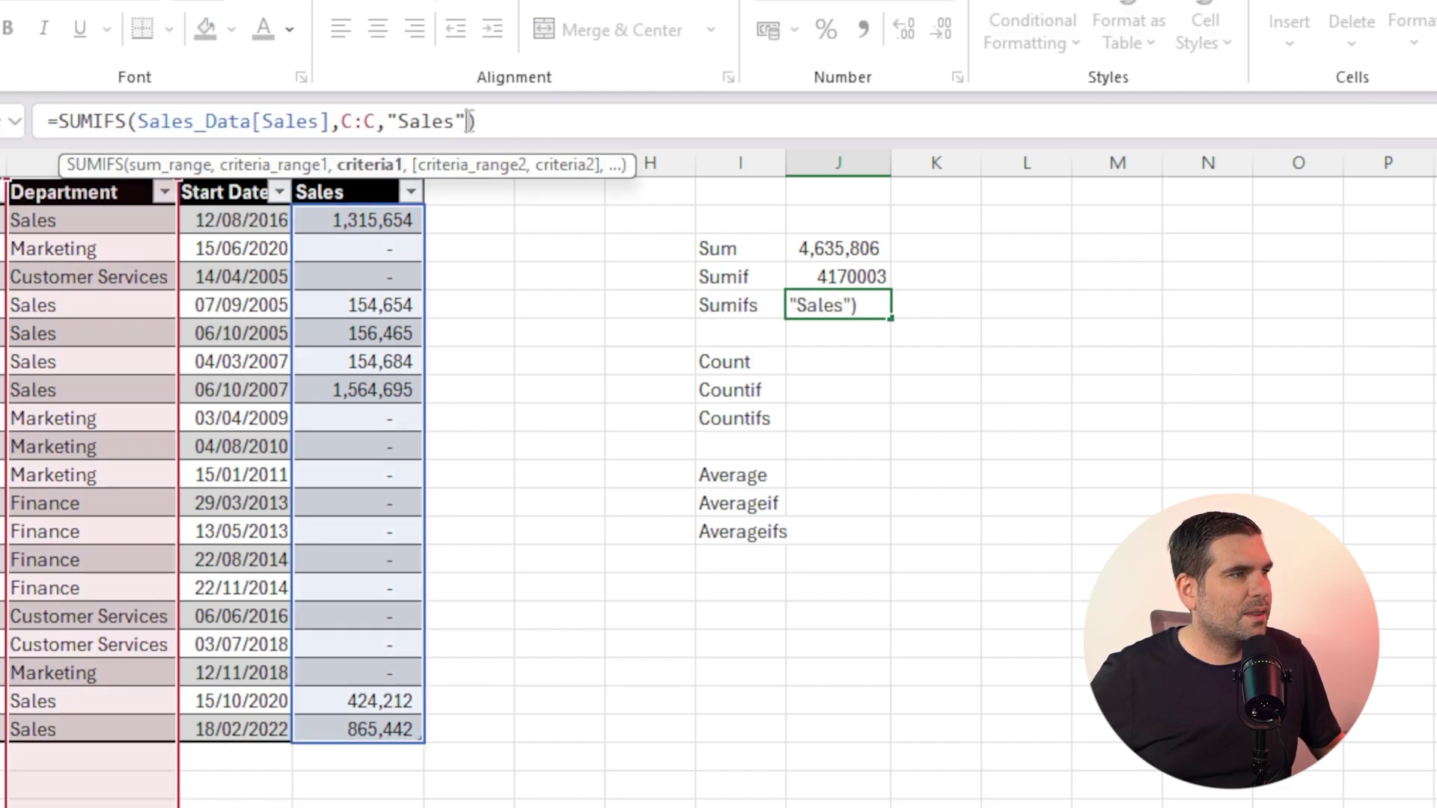
pyautogui.doubleClick(368, 121)
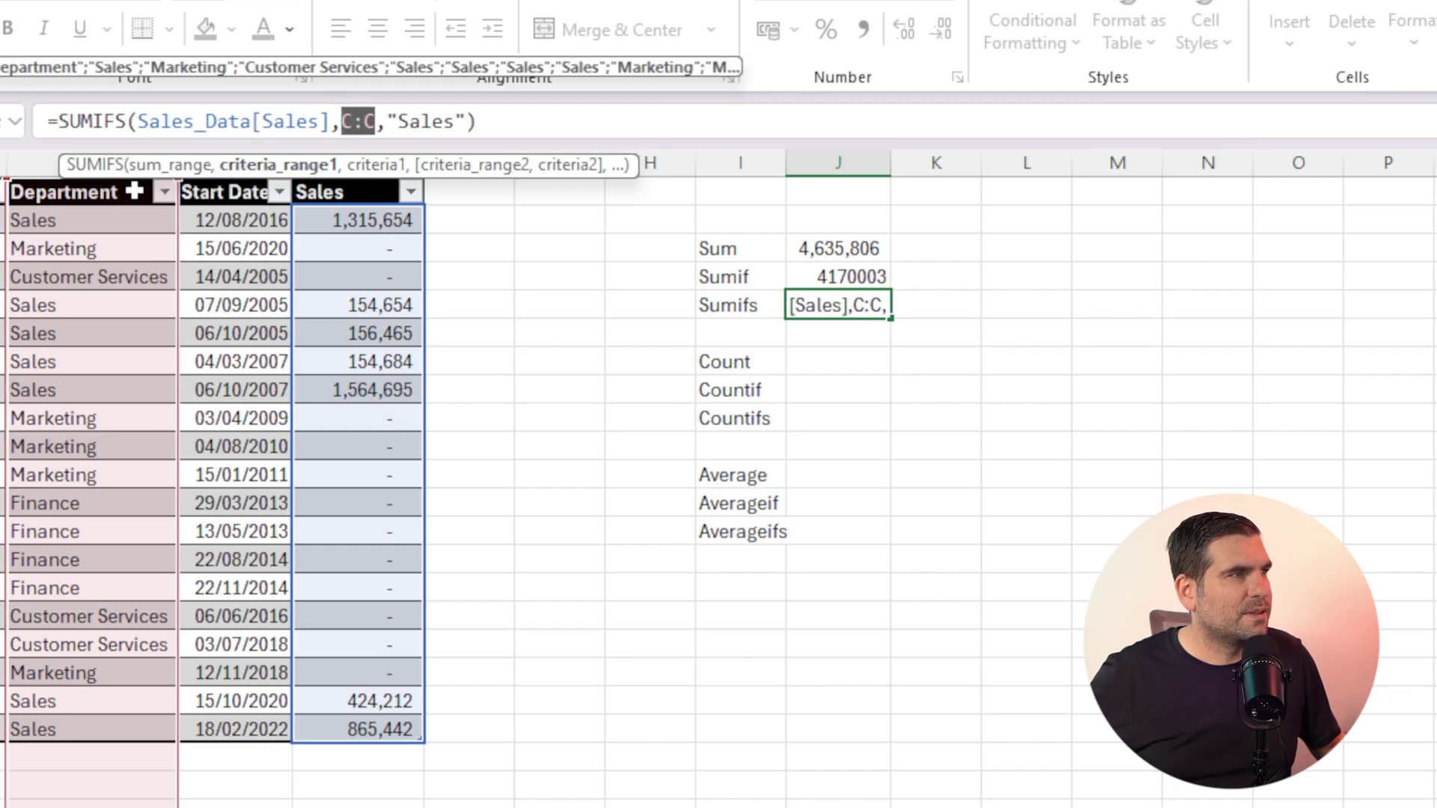
pyautogui.click(52, 173)
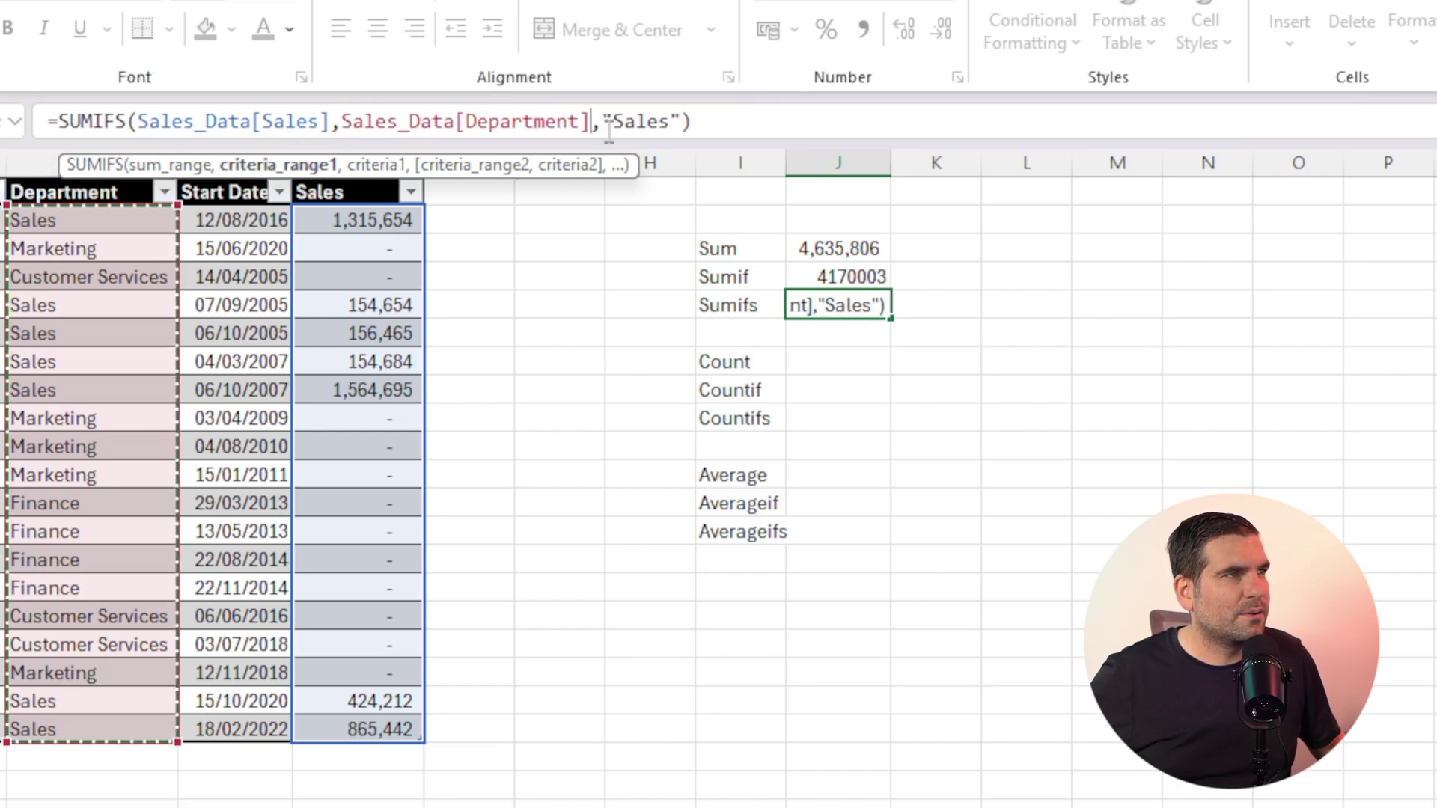
pyautogui.press('Return')
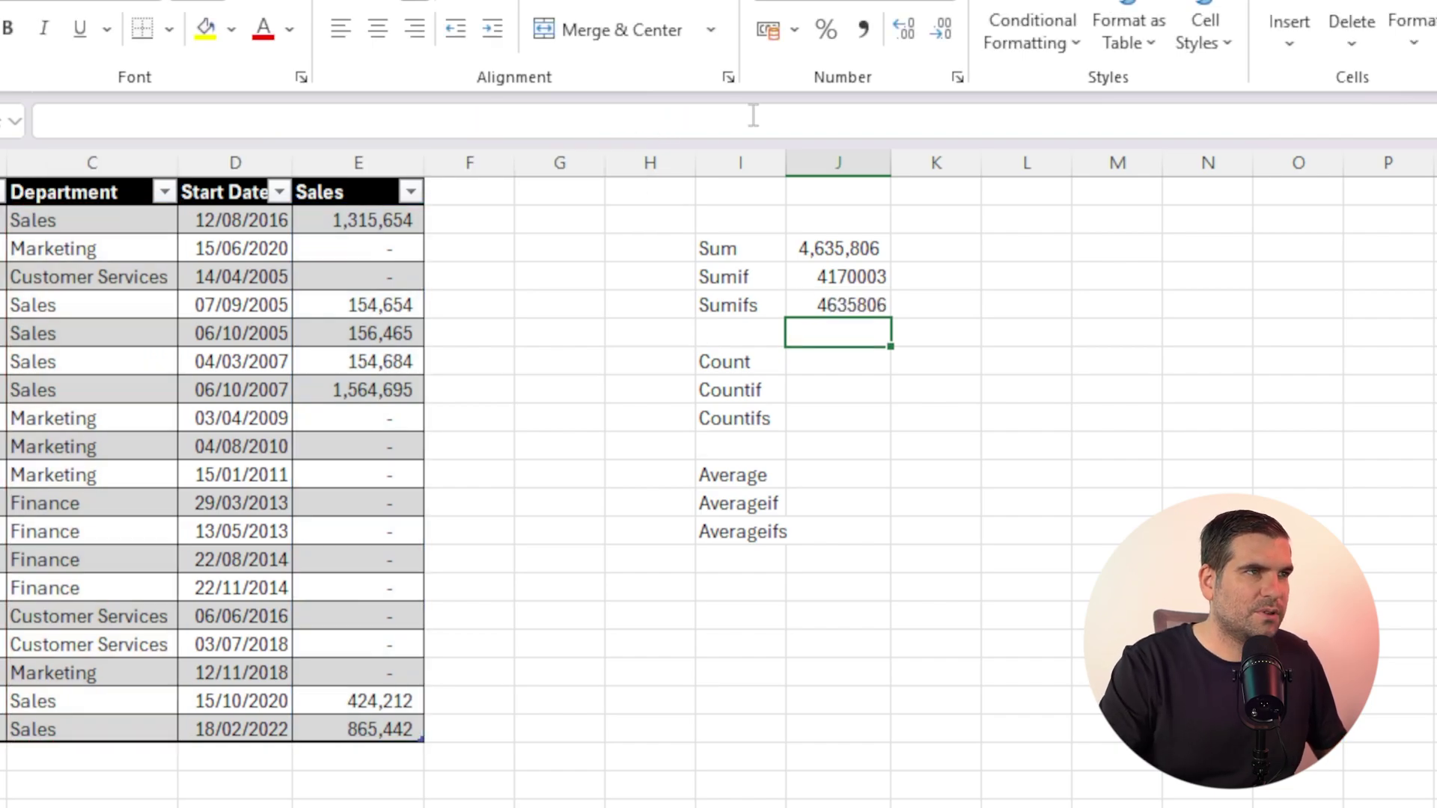
pyautogui.click(857, 313)
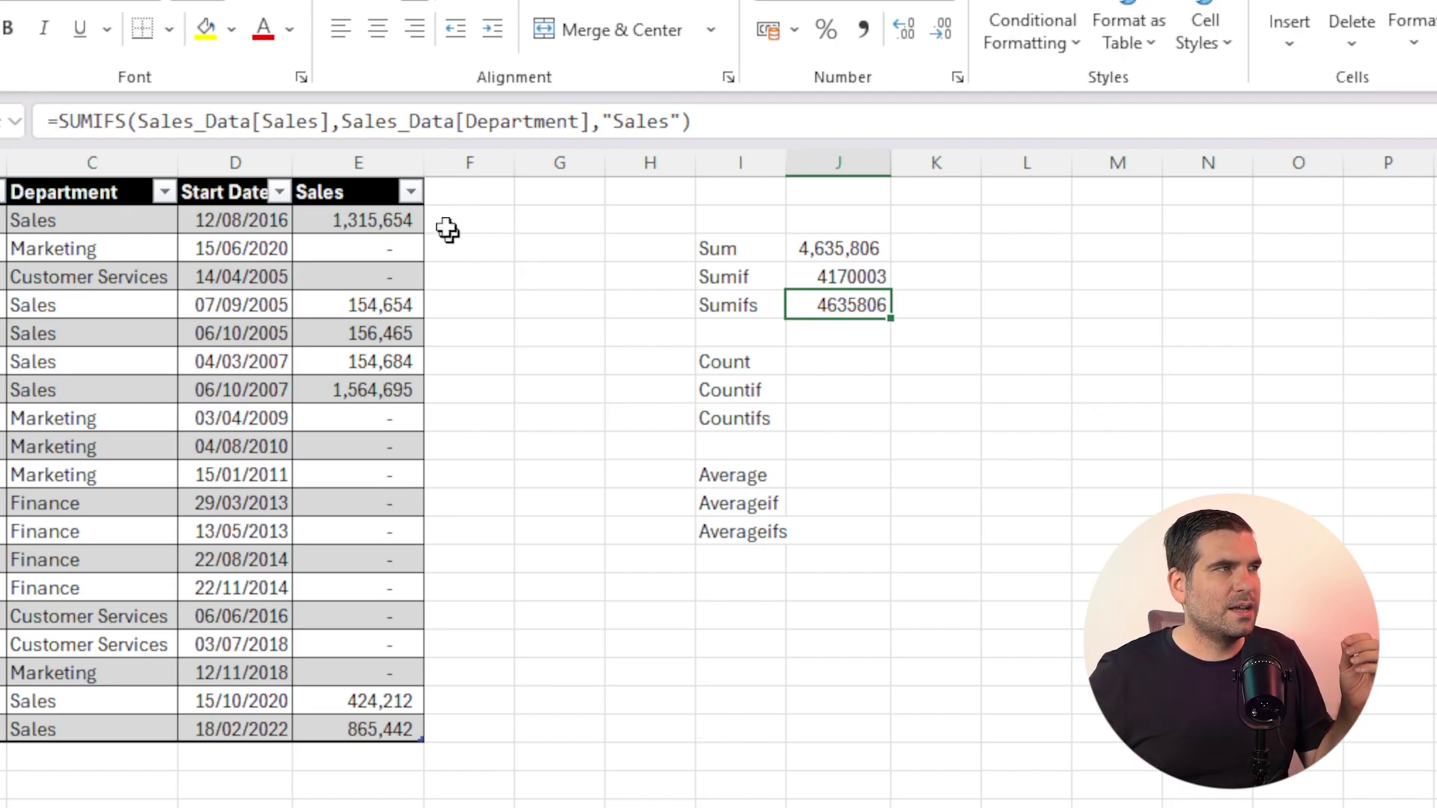
pyautogui.click(335, 122)
pyautogui.click(143, 127)
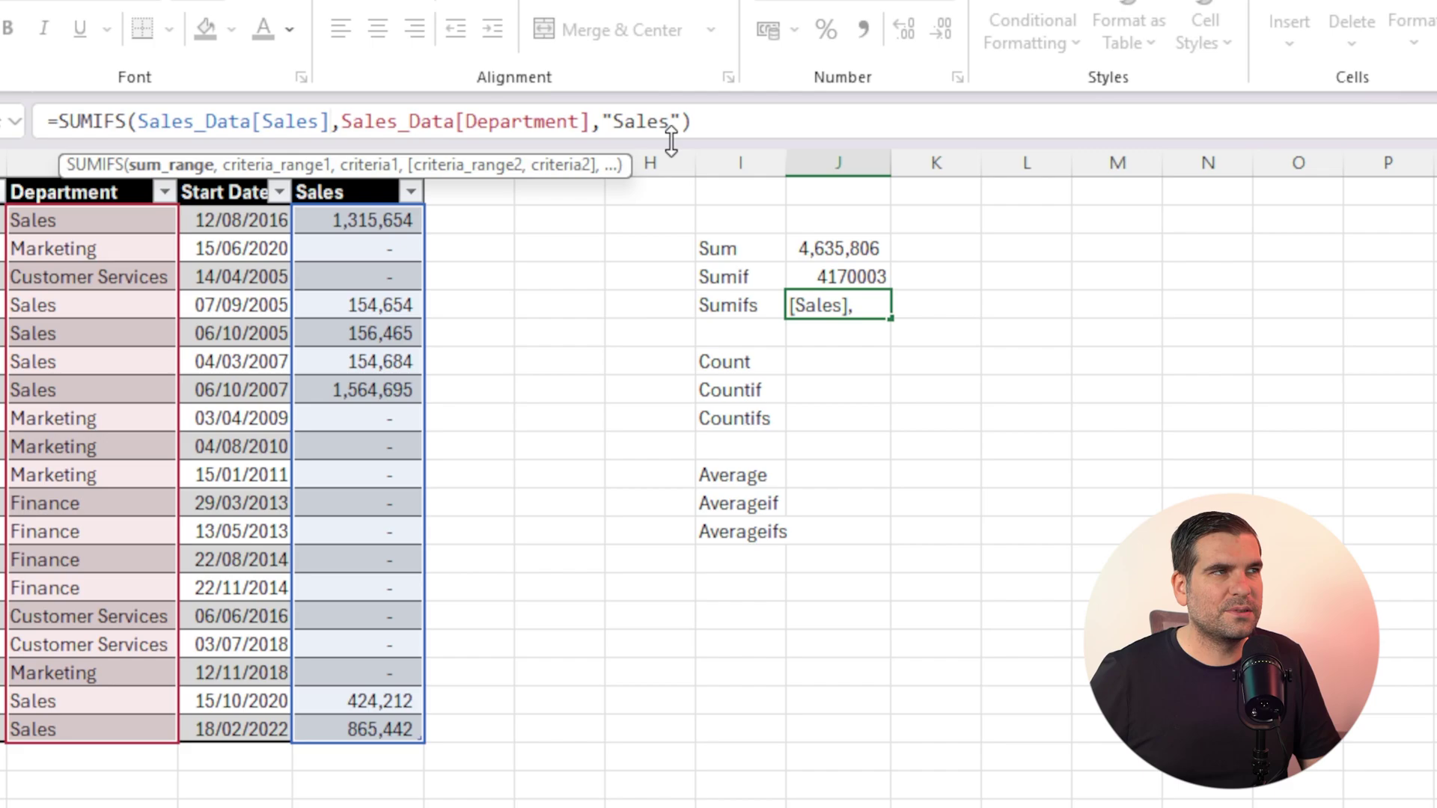
pyautogui.press('Return')
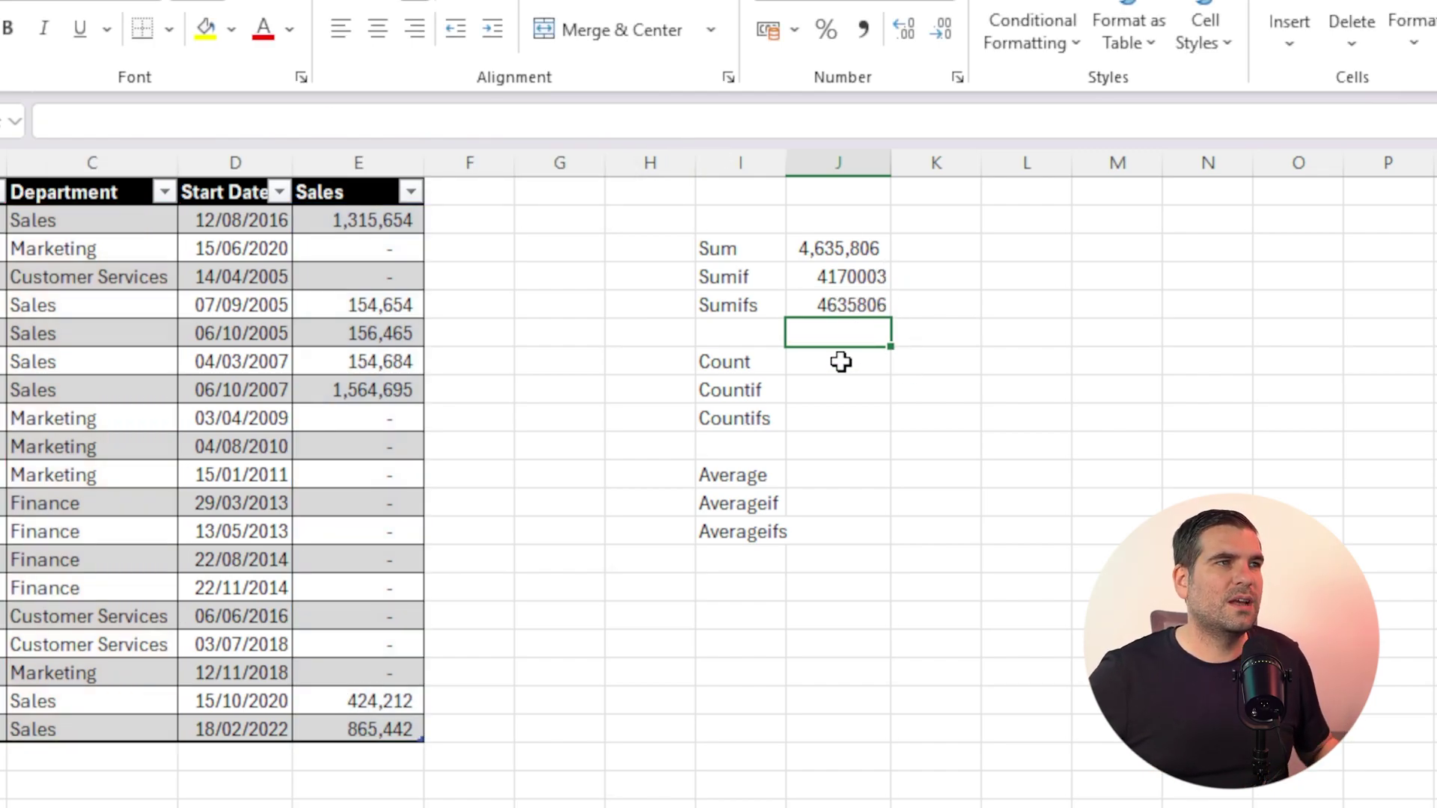
pyautogui.moveTo(840, 362); pyautogui.dragTo(850, 420)
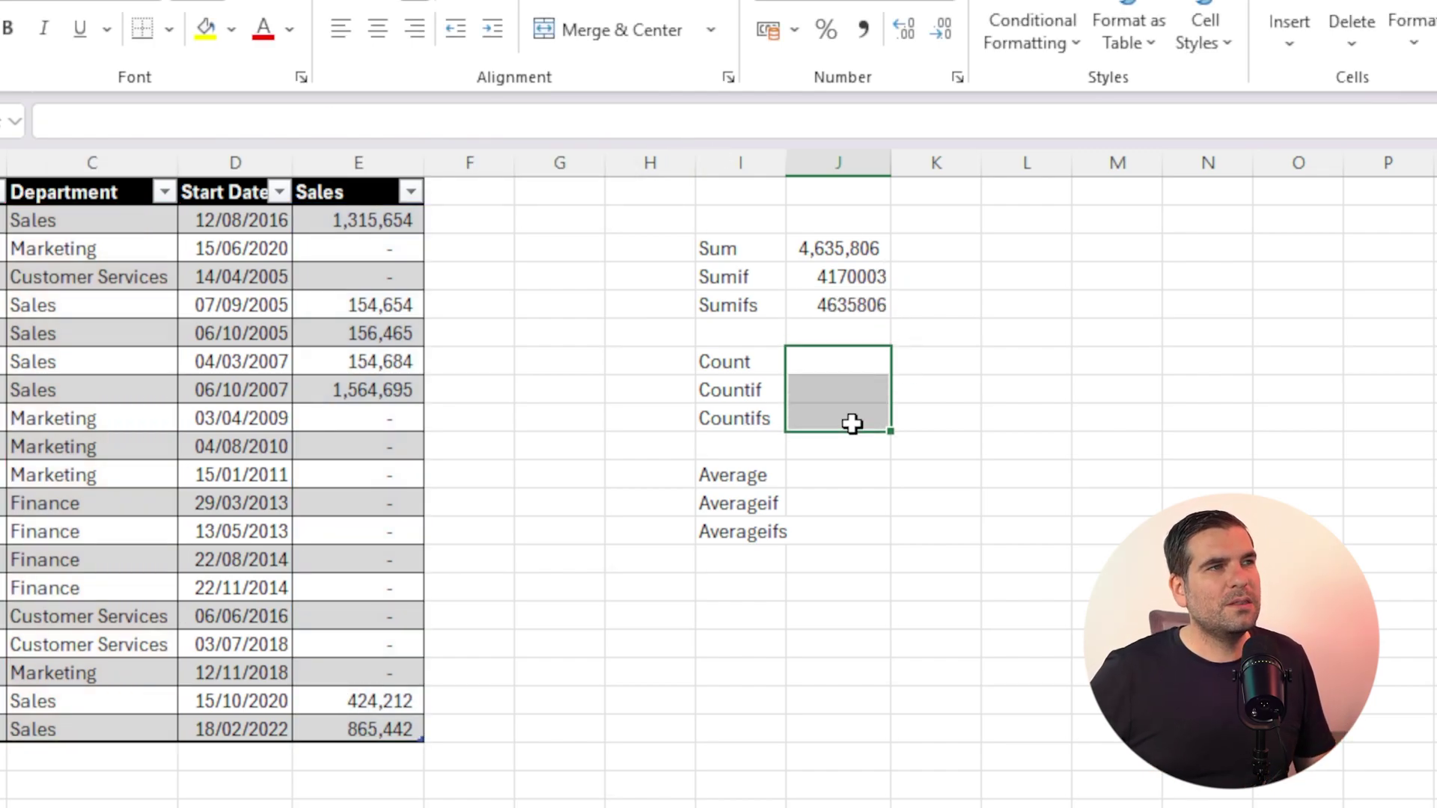
pyautogui.click(849, 474)
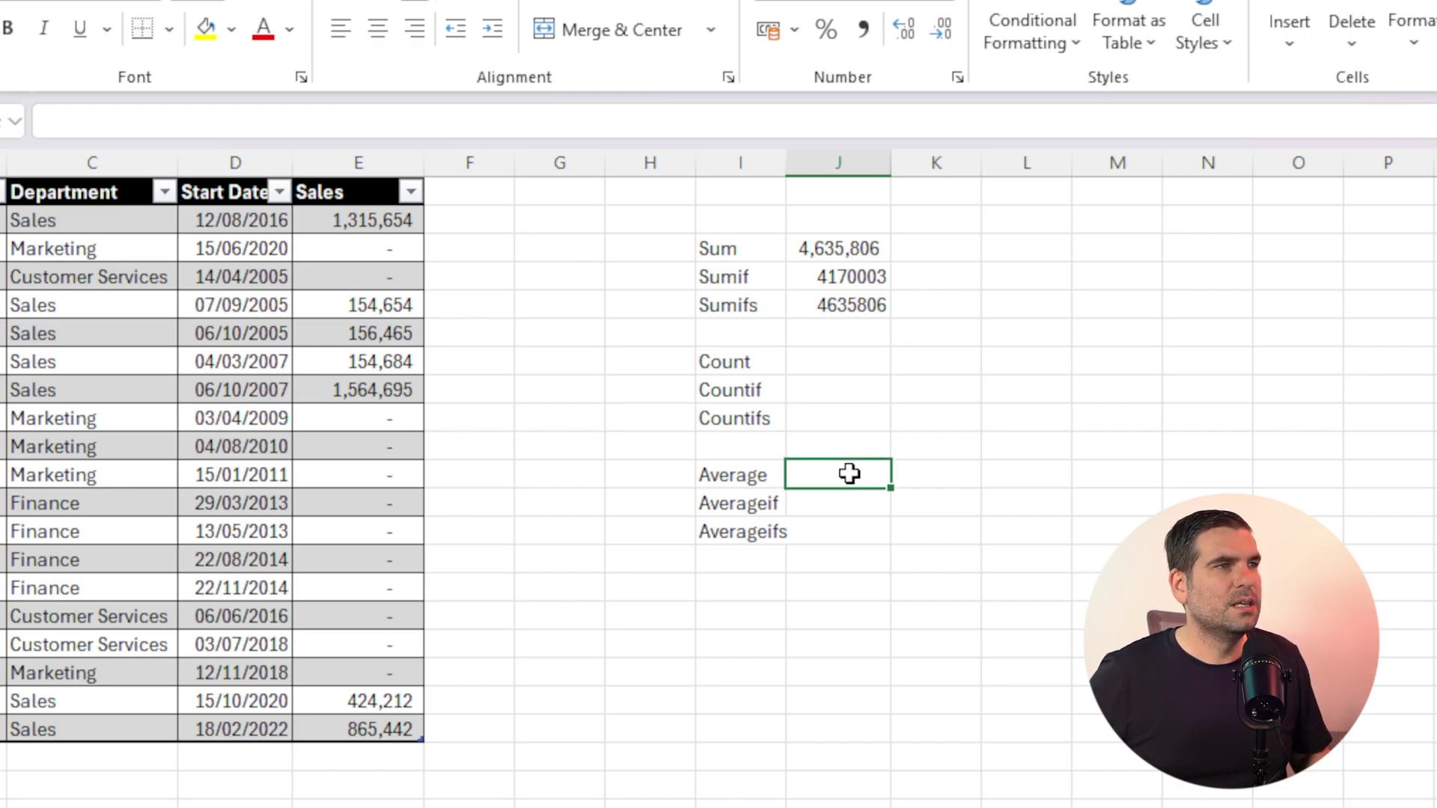
pyautogui.click(849, 531)
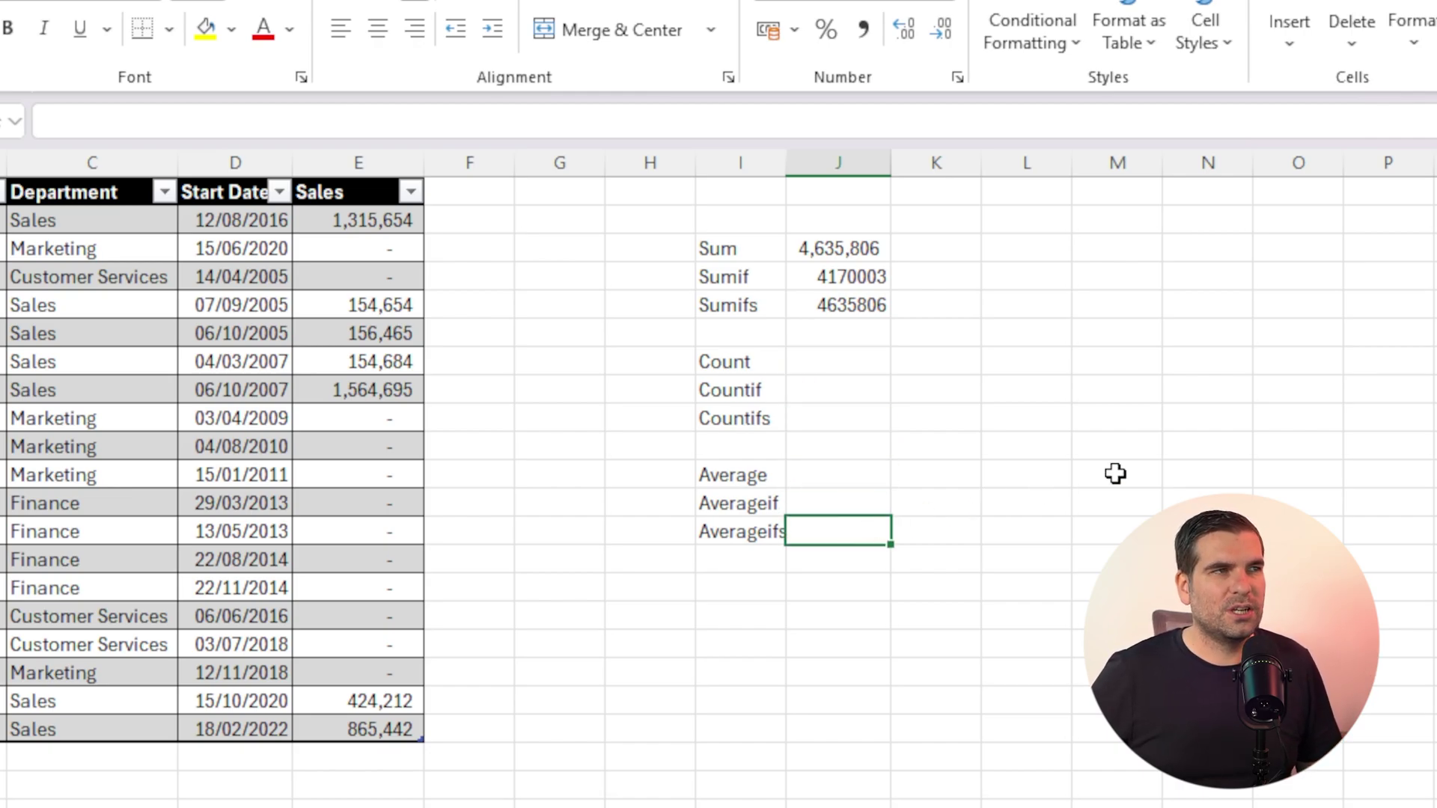
pyautogui.click(1091, 446)
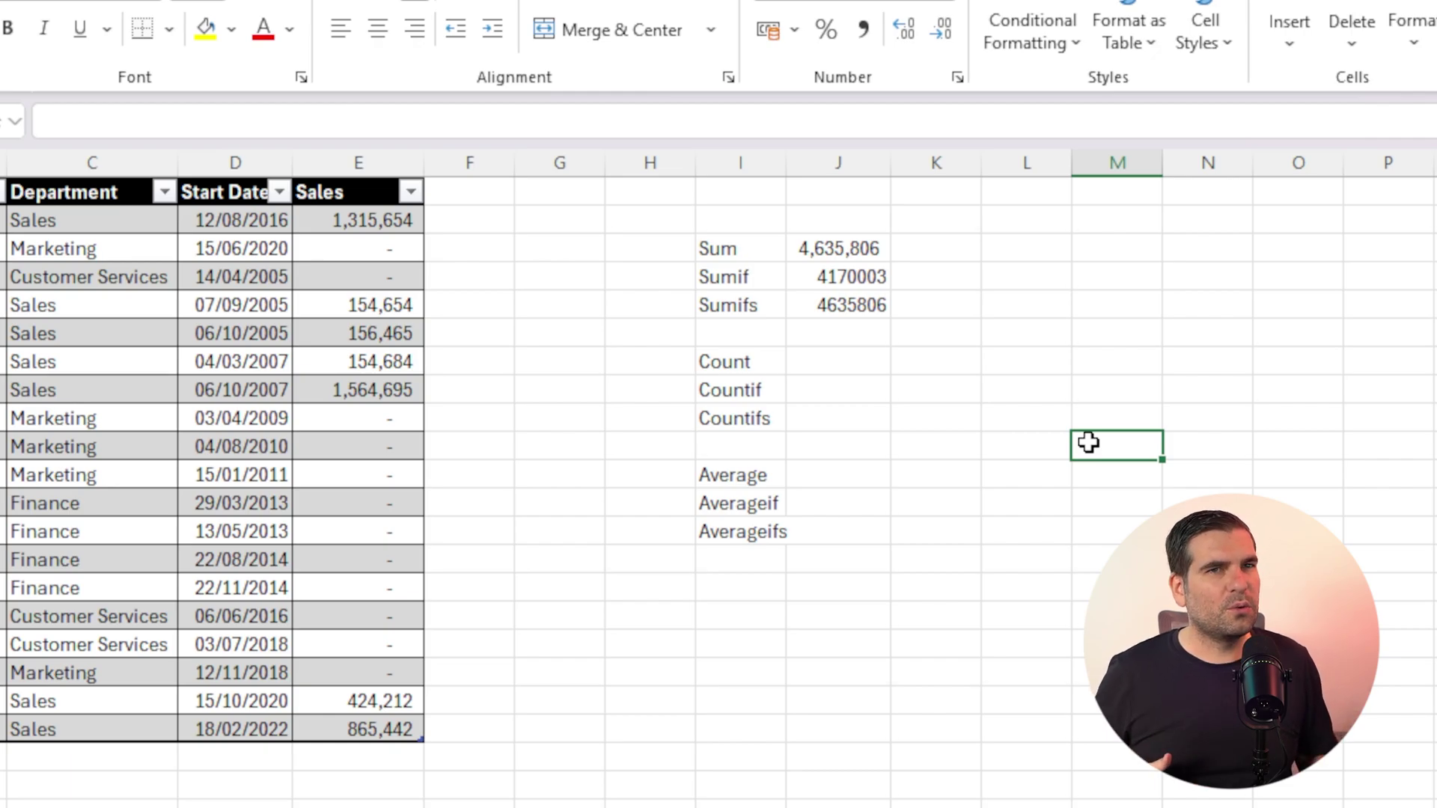